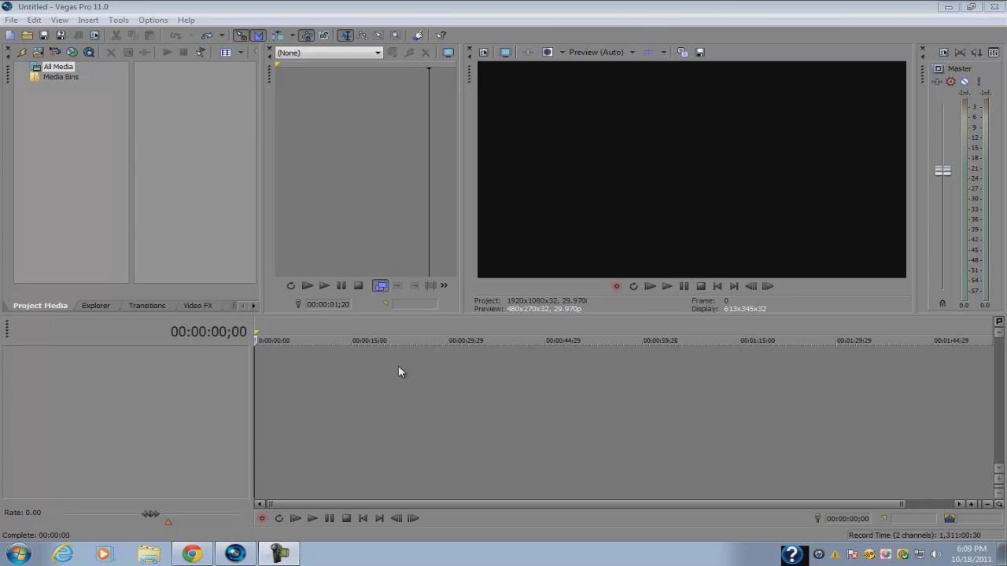
pyautogui.click(278, 372)
pyautogui.click(310, 360)
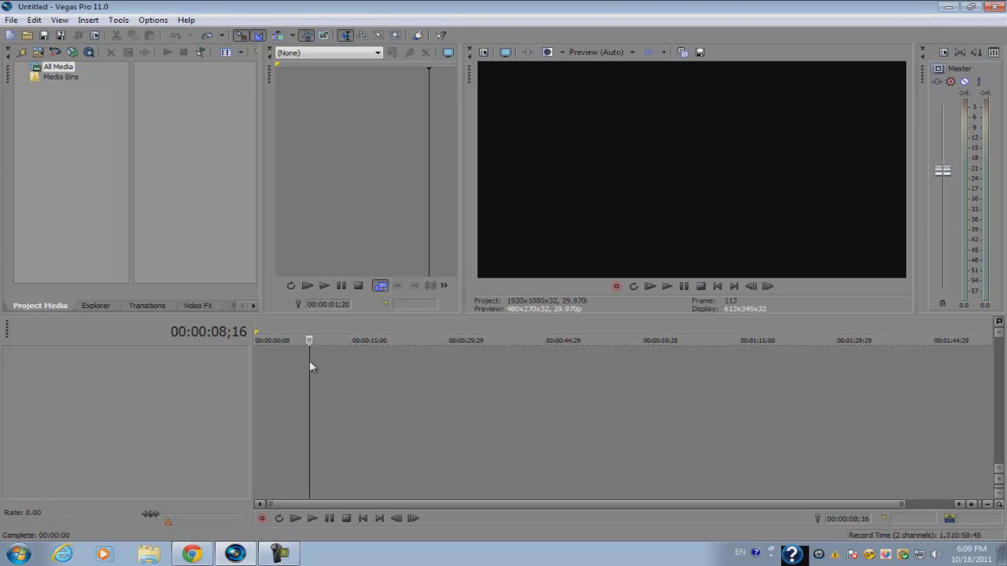
pyautogui.click(352, 365)
pyautogui.scroll(-1, 285, 380)
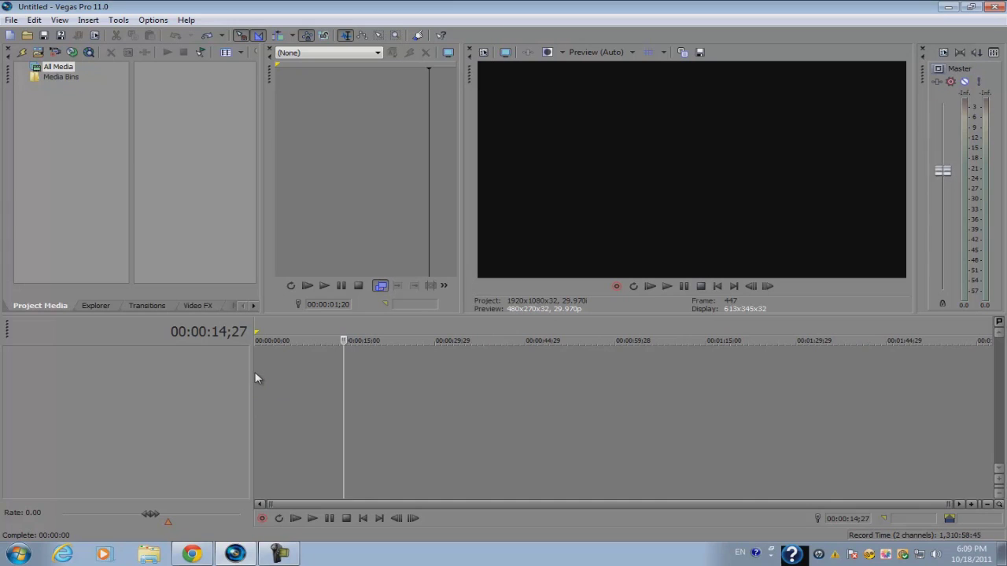
pyautogui.click(255, 378)
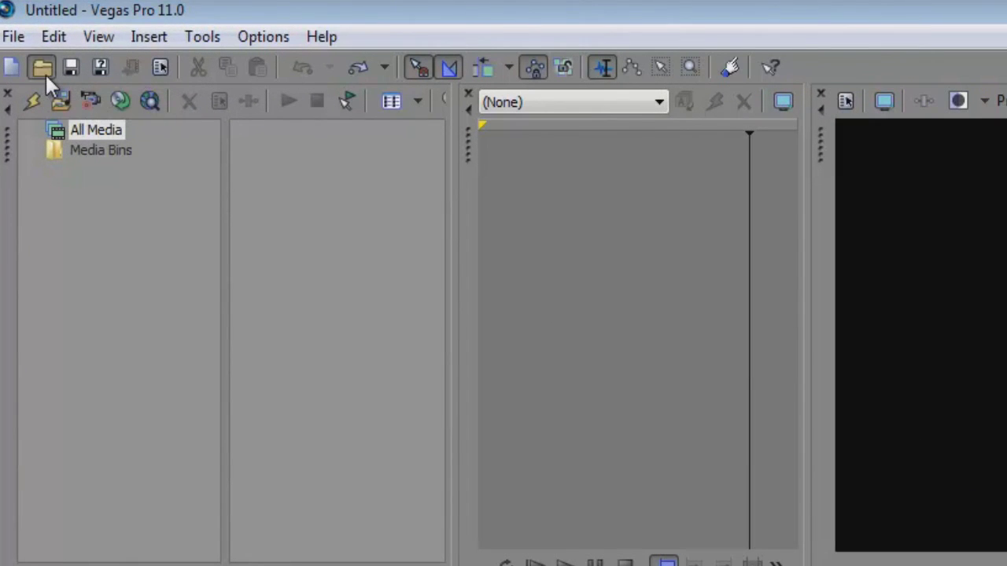
# - Open the Wildlife video from the Sample Videos folder so it lands on the timeline
pyautogui.click(46, 75)
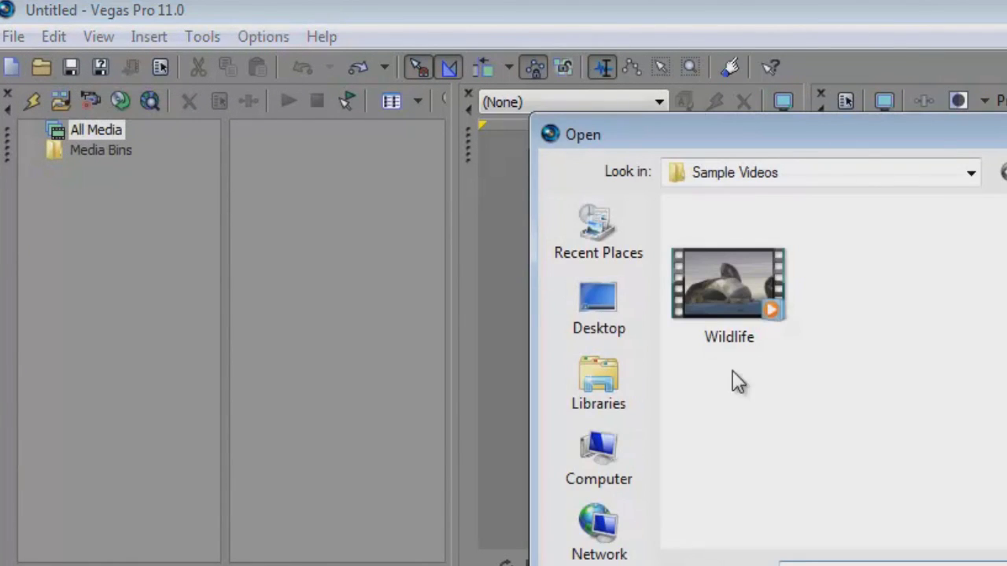
pyautogui.doubleClick(696, 290)
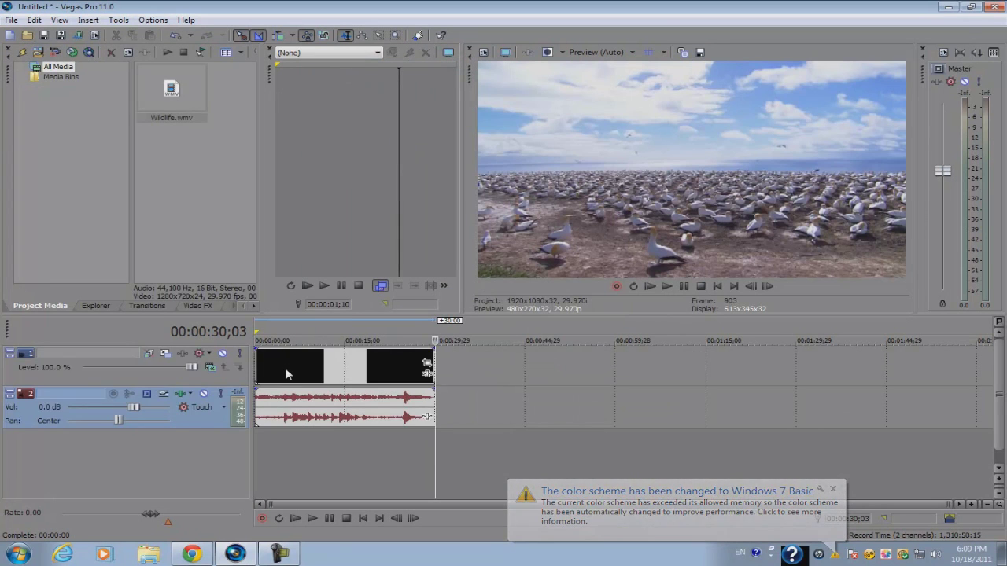
# - Delete the Wildlife video event and its audio from the timeline
pyautogui.click(286, 375)
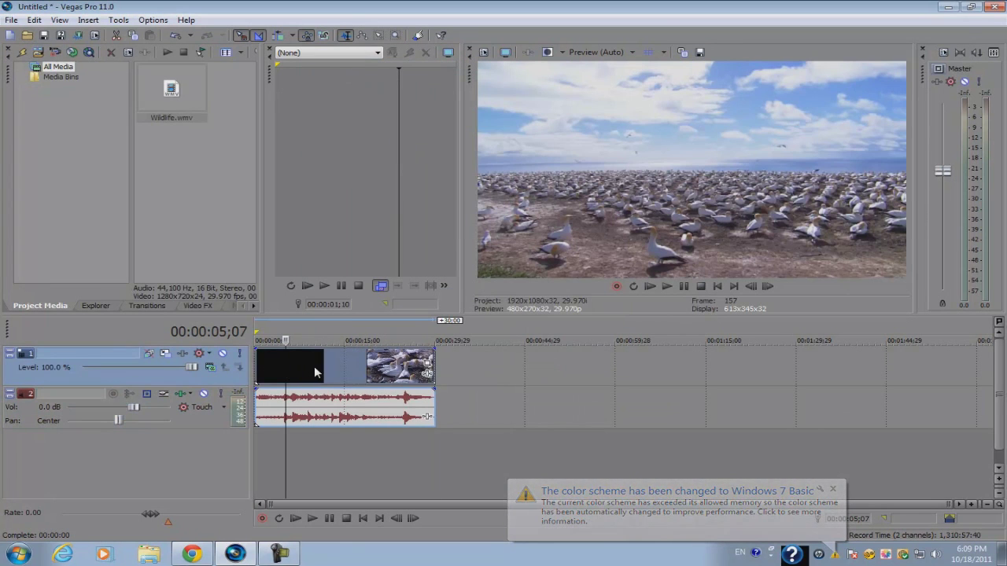
pyautogui.rightClick(351, 372)
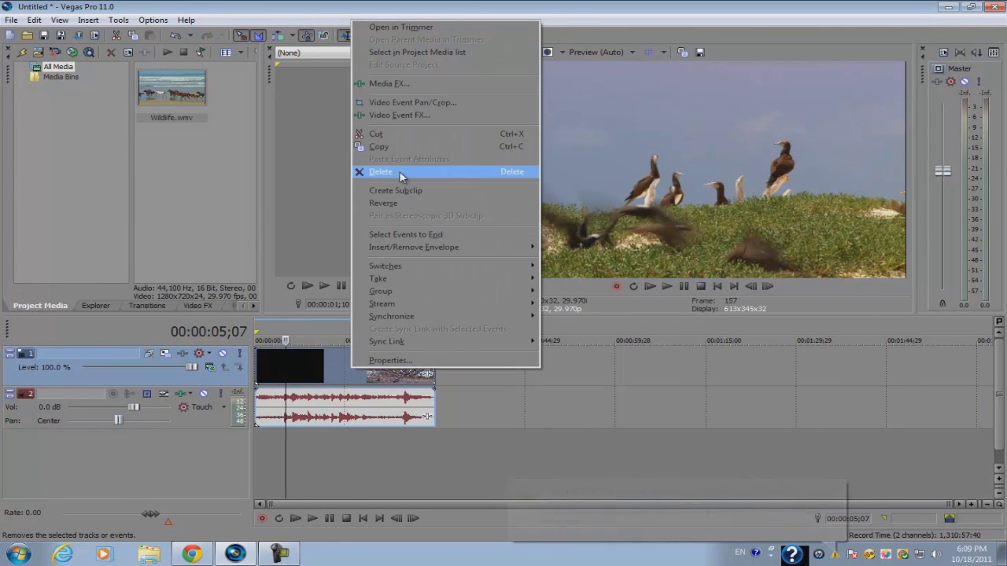
pyautogui.click(400, 170)
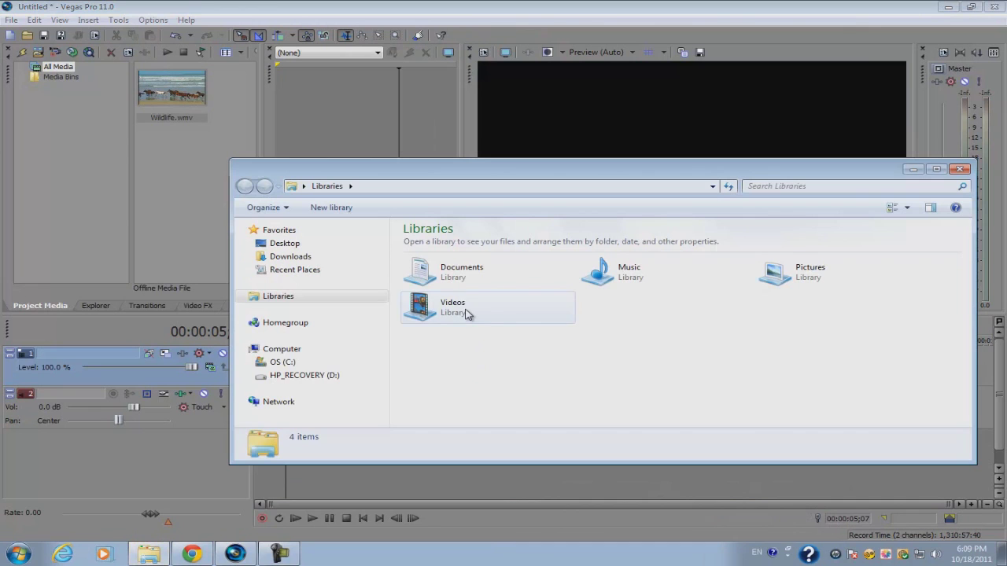
# - Open the Sample Videos folder of the Videos library in Windows Explorer and add the Wildlife video to the start of the timeline
pyautogui.doubleClick(465, 313)
pyautogui.moveTo(528, 174); pyautogui.dragTo(310, 96)
pyautogui.click(245, 322)
pyautogui.scroll(-2, 245, 322)
pyautogui.click(244, 319)
pyautogui.doubleClick(244, 319)
pyautogui.click(224, 201)
pyautogui.moveTo(222, 203); pyautogui.dragTo(236, 366)
# - Switch to Windows Explorer and try to delete Wildlife.wmv.sfap0 and Wildlife.wmv.sfk from Sample Videos, skipping the file in use
pyautogui.click(149, 554)
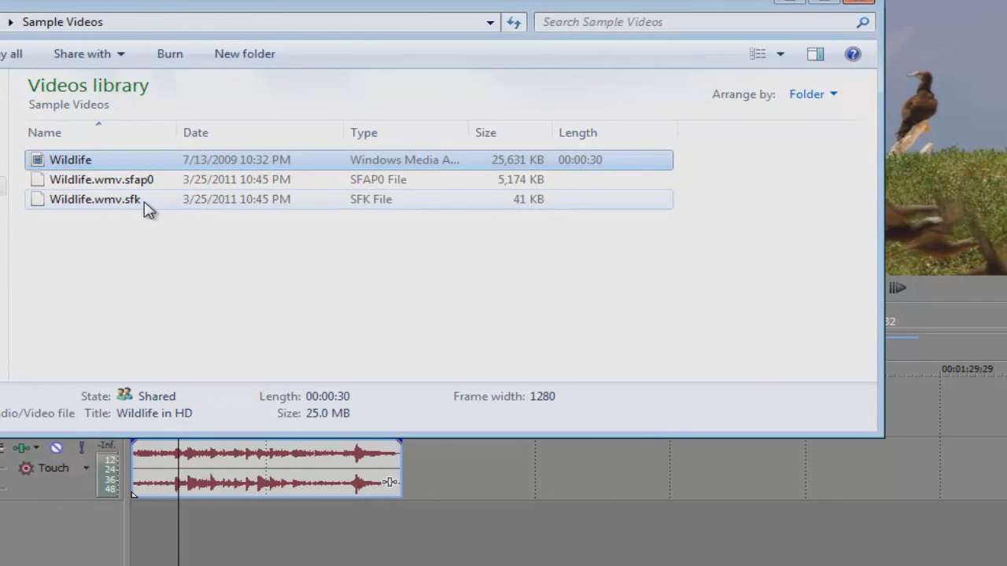
pyautogui.moveTo(147, 208)
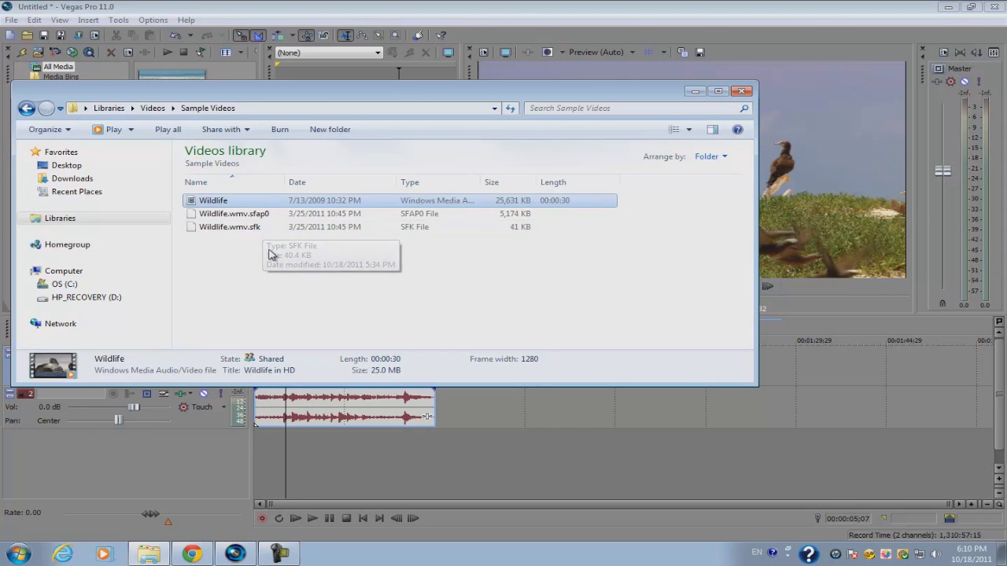
pyautogui.moveTo(270, 252); pyautogui.dragTo(266, 217)
pyautogui.rightClick(267, 227)
pyautogui.click(325, 377)
pyautogui.click(563, 289)
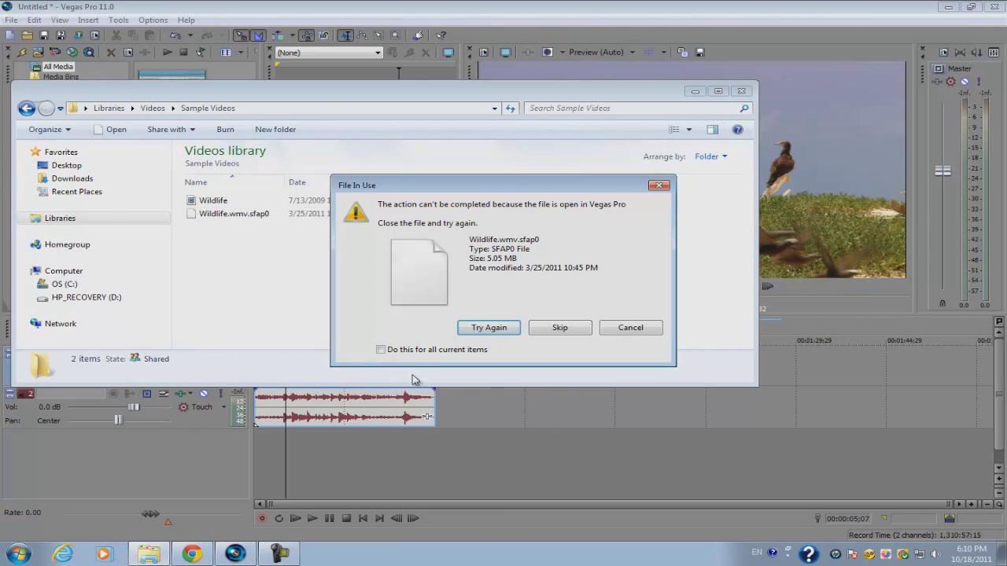
pyautogui.click(541, 334)
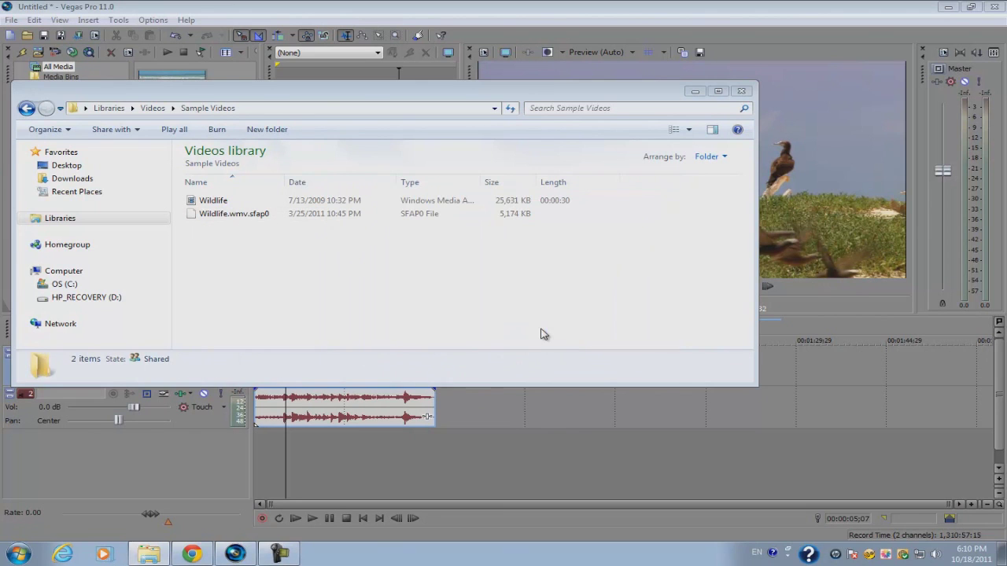
# - Return to Vegas Pro, check the Sample Videos folder in Windows Explorer for Wildlife.wmv.sfk, and close the folder window
pyautogui.click(270, 408)
pyautogui.click(339, 385)
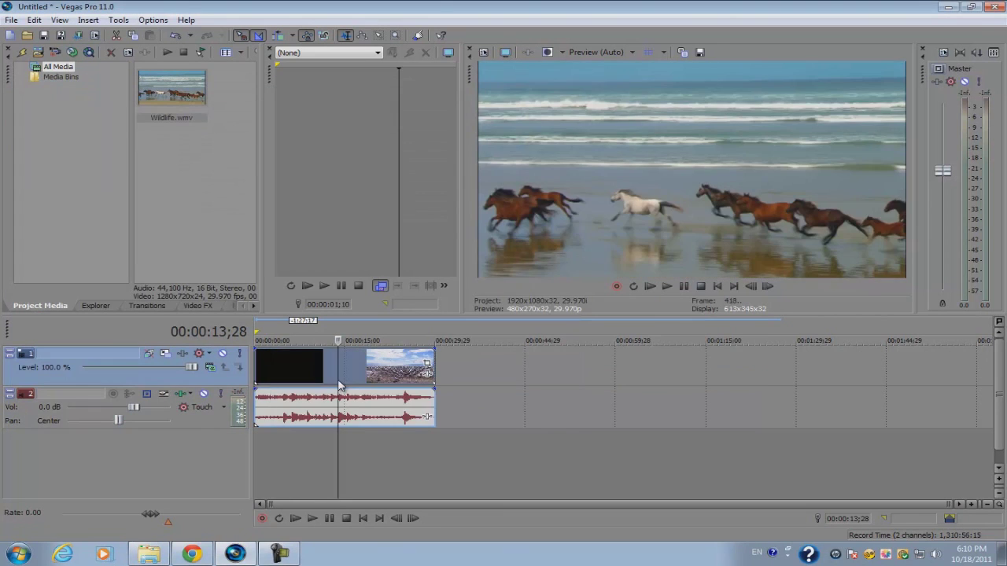
pyautogui.click(148, 555)
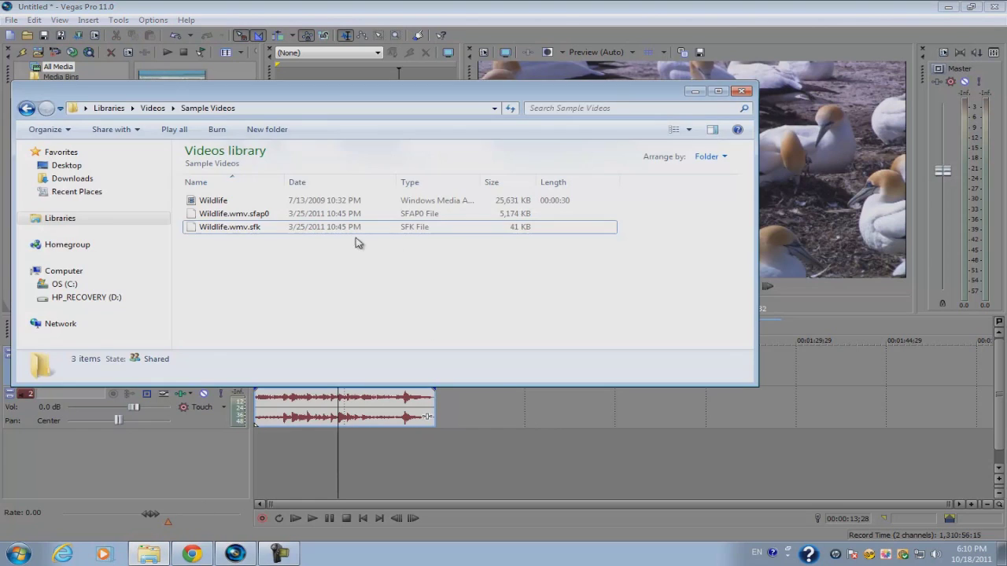
pyautogui.click(269, 230)
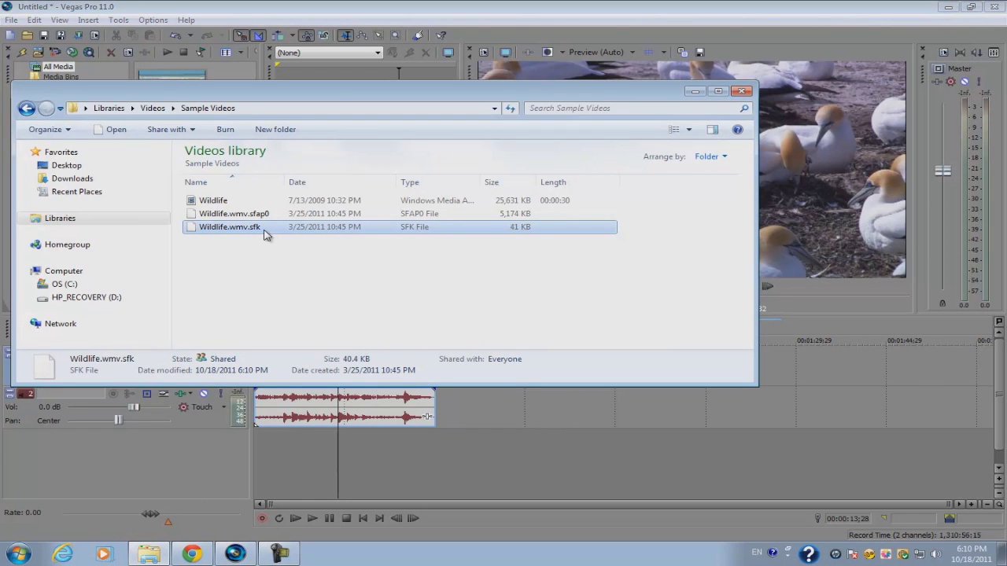
pyautogui.click(742, 92)
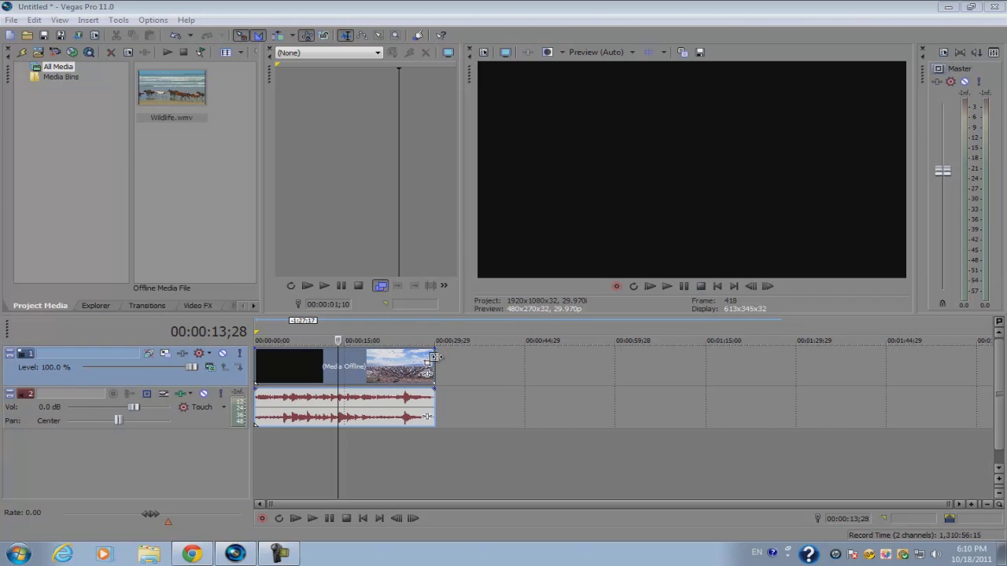
# - Examine the Wildlife clip's frames and audio waveform at several points along the timeline
pyautogui.click(389, 363)
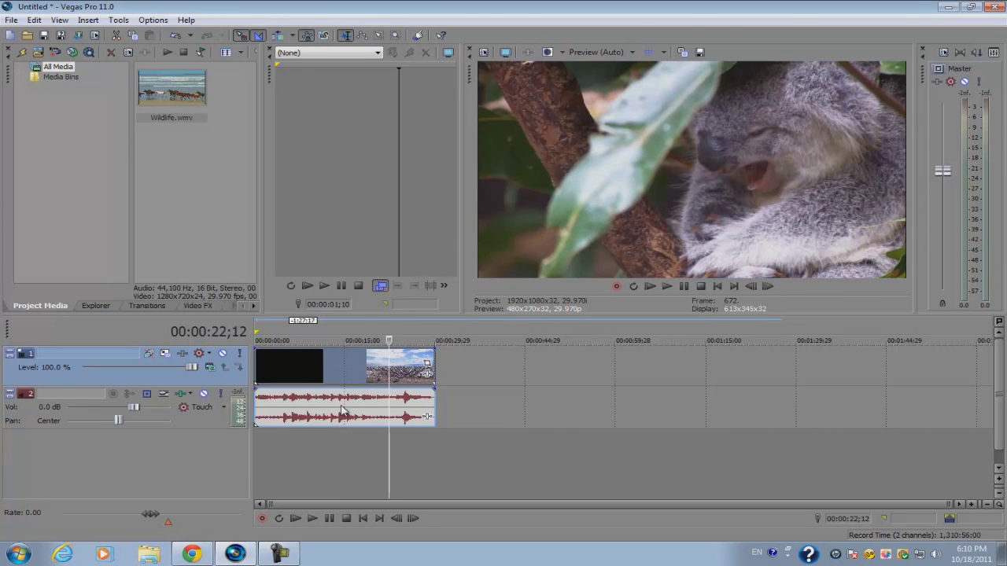
pyautogui.click(315, 401)
pyautogui.scroll(7, 316, 401)
pyautogui.scroll(-4, 401, 405)
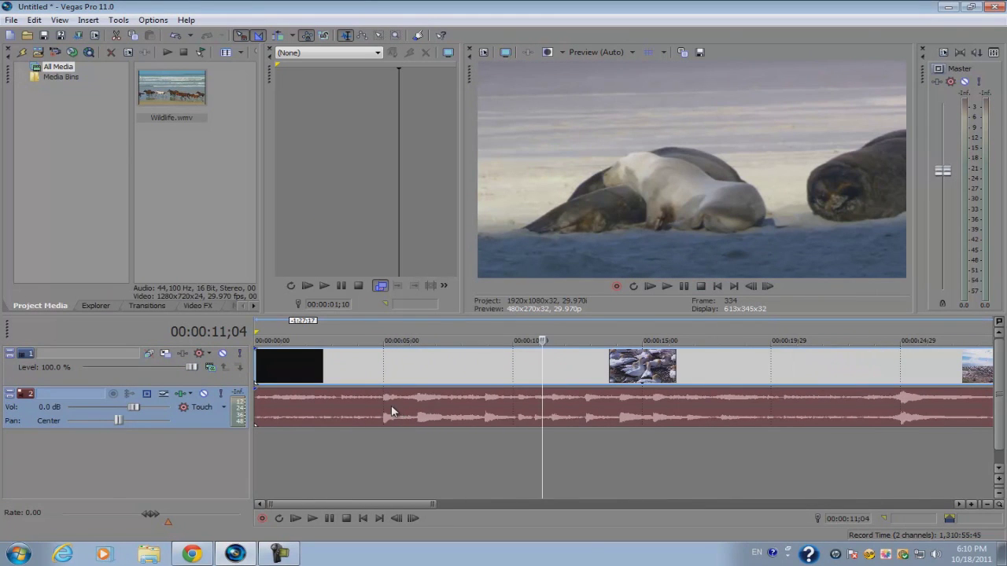
pyautogui.click(391, 405)
pyautogui.click(379, 403)
pyautogui.click(412, 409)
pyautogui.click(457, 409)
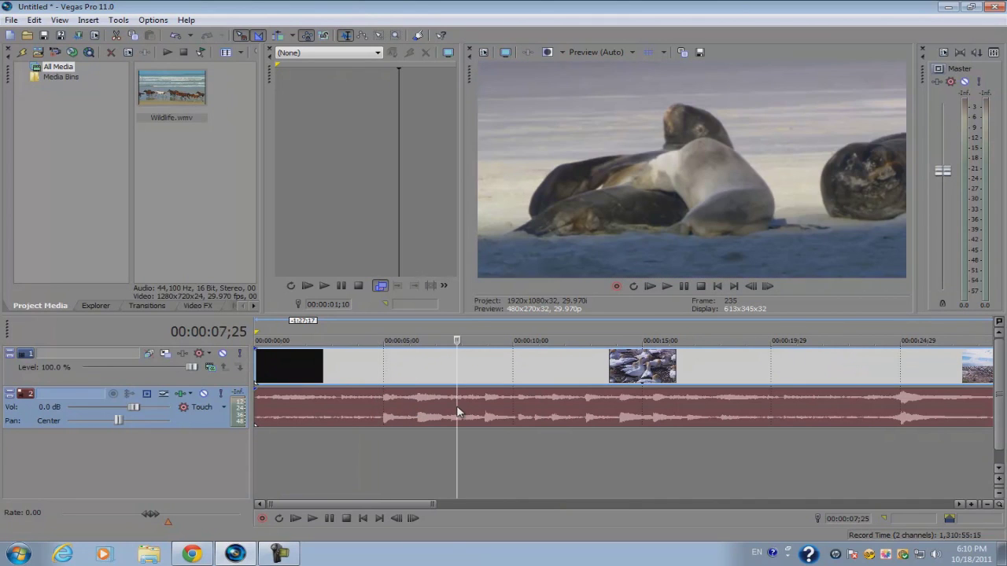
pyautogui.click(579, 418)
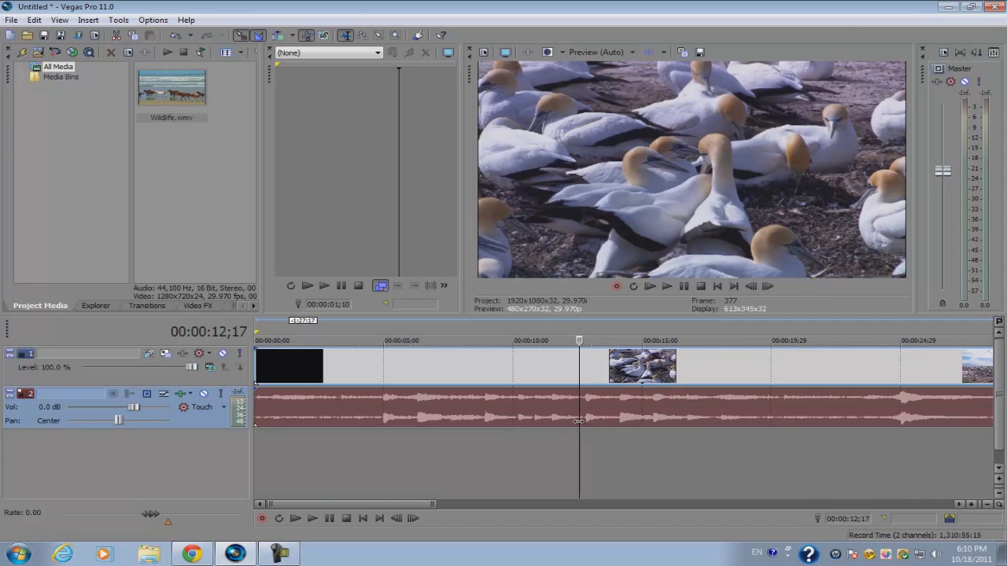
pyautogui.scroll(-5, 484, 454)
# - Split the Wildlife clip at 00:00:18;11 and shift the second part 2:02 away from the first
pyautogui.click(355, 382)
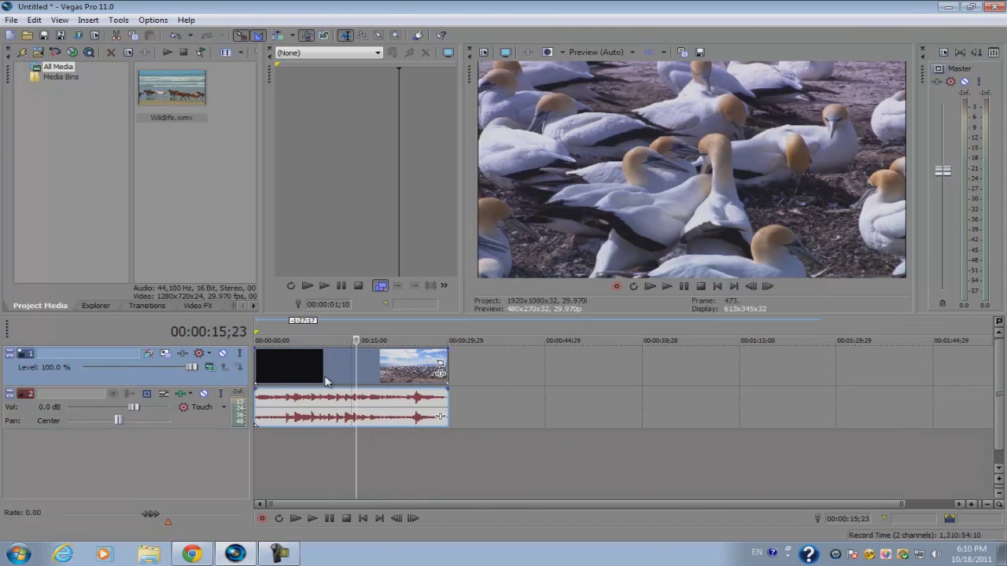
pyautogui.click(324, 380)
pyautogui.click(374, 378)
pyautogui.scroll(3, 602, 373)
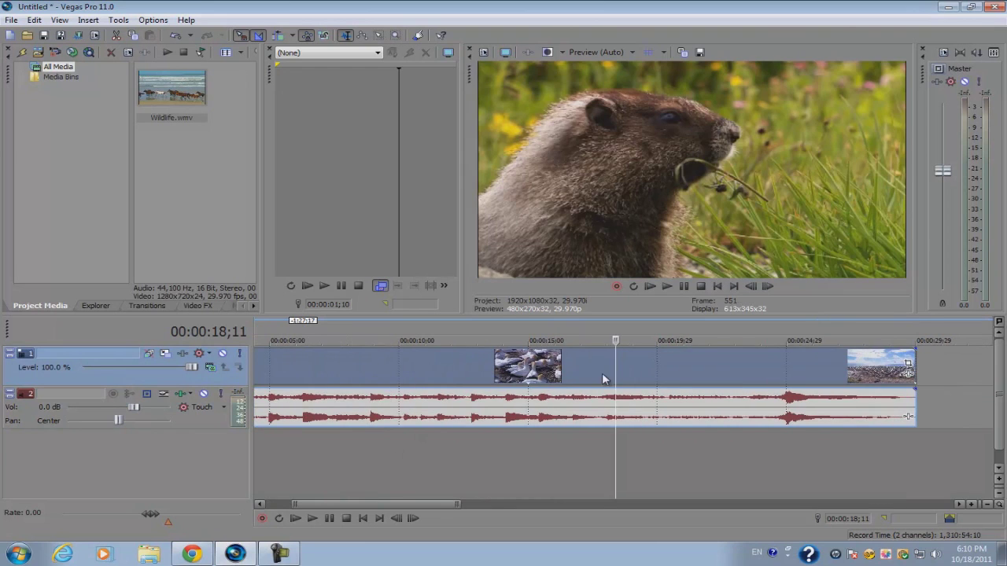
pyautogui.scroll(-2, 572, 380)
pyautogui.scroll(3, 557, 379)
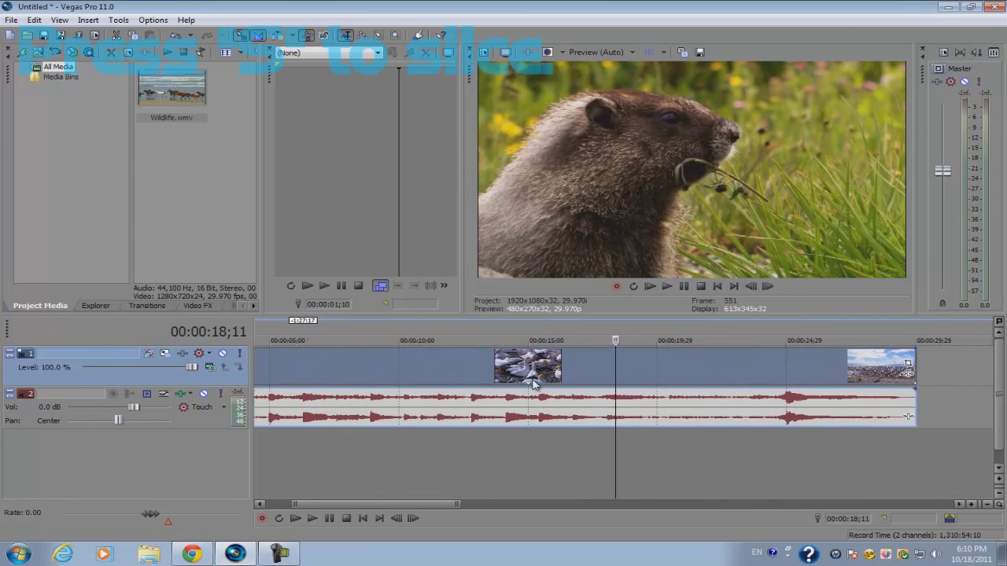
pyautogui.press('s')
pyautogui.moveTo(671, 365); pyautogui.dragTo(690, 373)
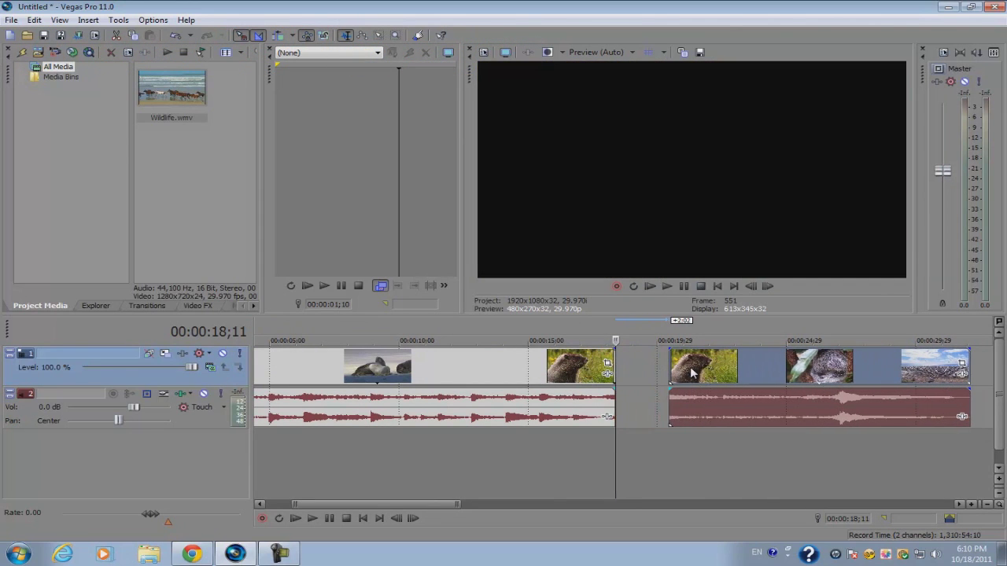
# - Ungroup the video and audio of the clip's second part and try moving the video event on its own
pyautogui.click(703, 366)
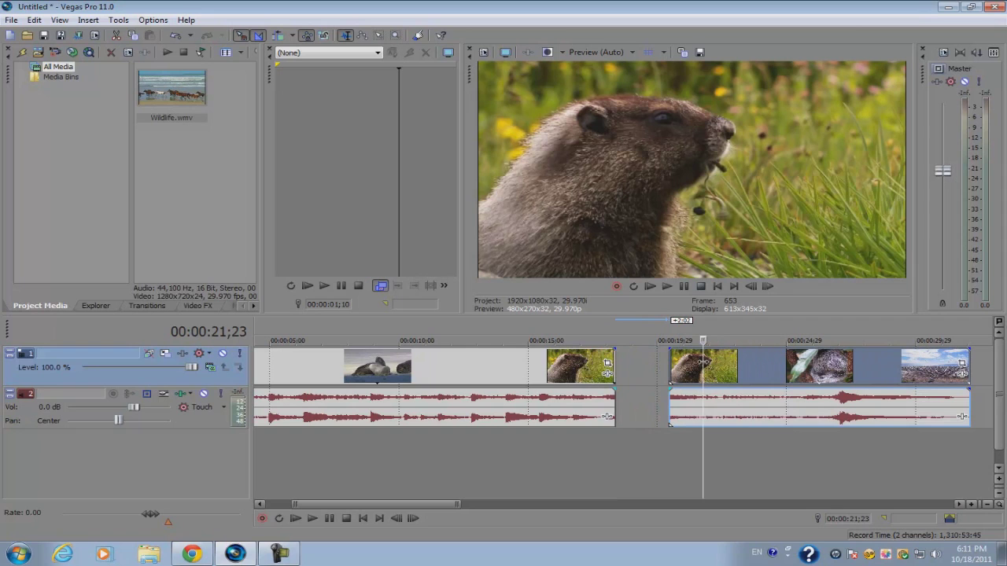
pyautogui.click(763, 381)
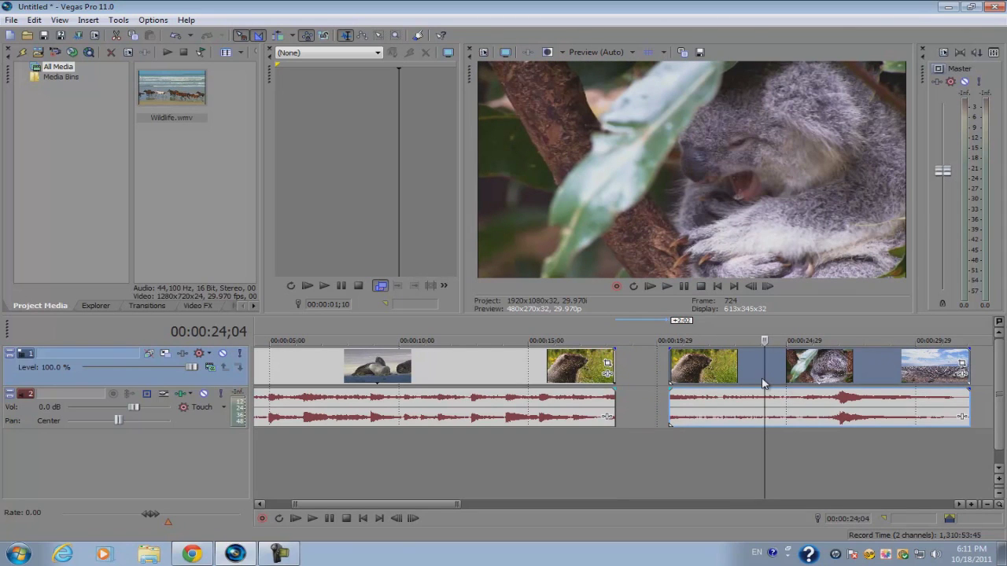
pyautogui.press('u')
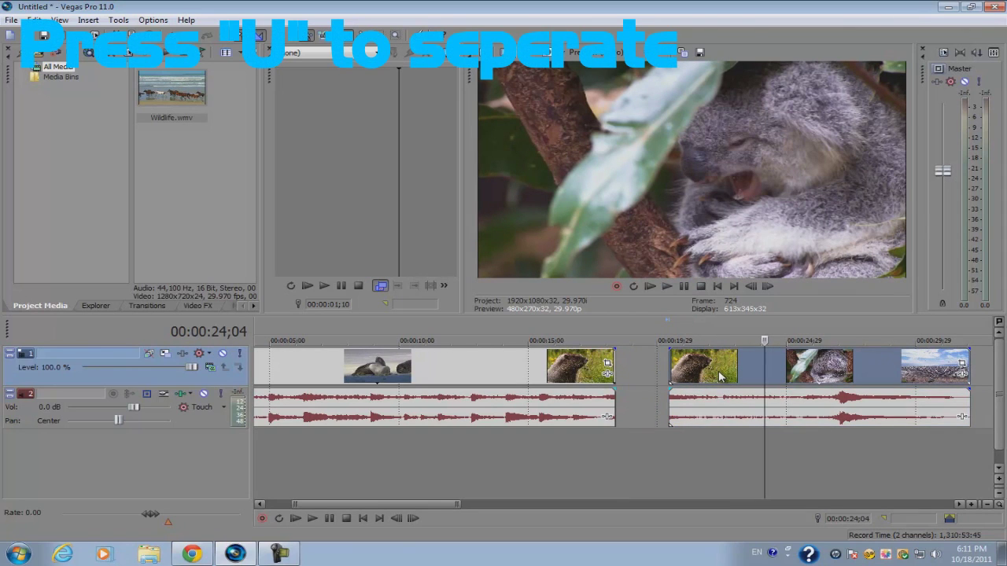
pyautogui.moveTo(718, 370)
pyautogui.mouseDown()
pyautogui.moveTo(738, 369)
pyautogui.moveTo(709, 368)
pyautogui.moveTo(745, 370)
pyautogui.moveTo(709, 375)
pyautogui.mouseUp()
pyautogui.scroll(-5, 580, 371)
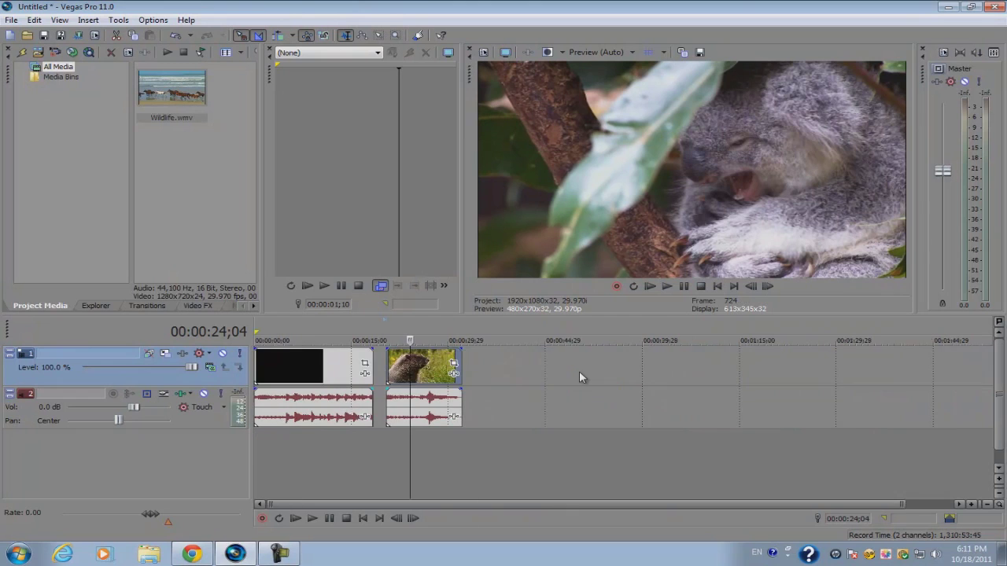
# - Add a fade-in of about 3.4 seconds to the start of the first video event and preview it
pyautogui.click(257, 351)
pyautogui.scroll(6, 256, 352)
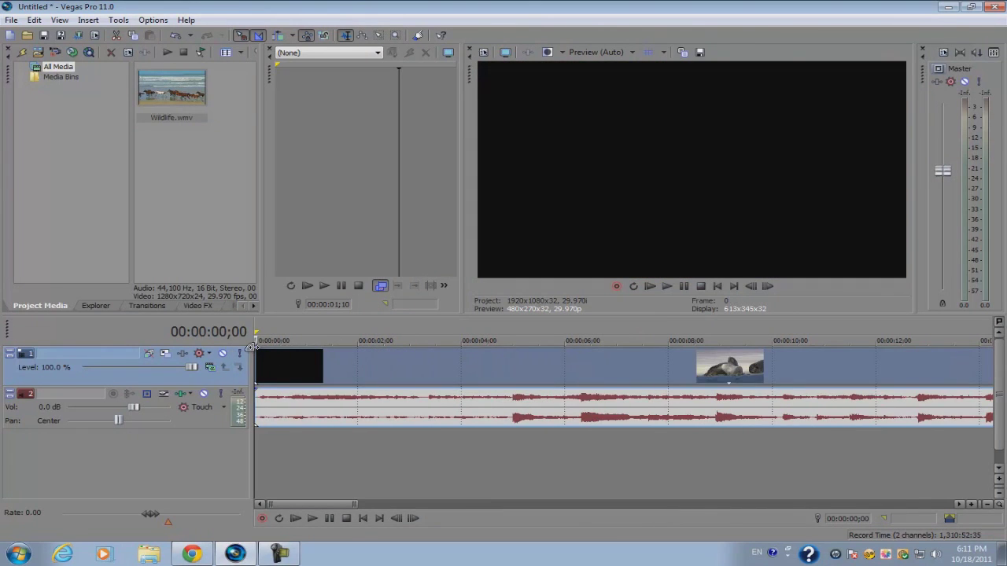
pyautogui.scroll(-3, 522, 385)
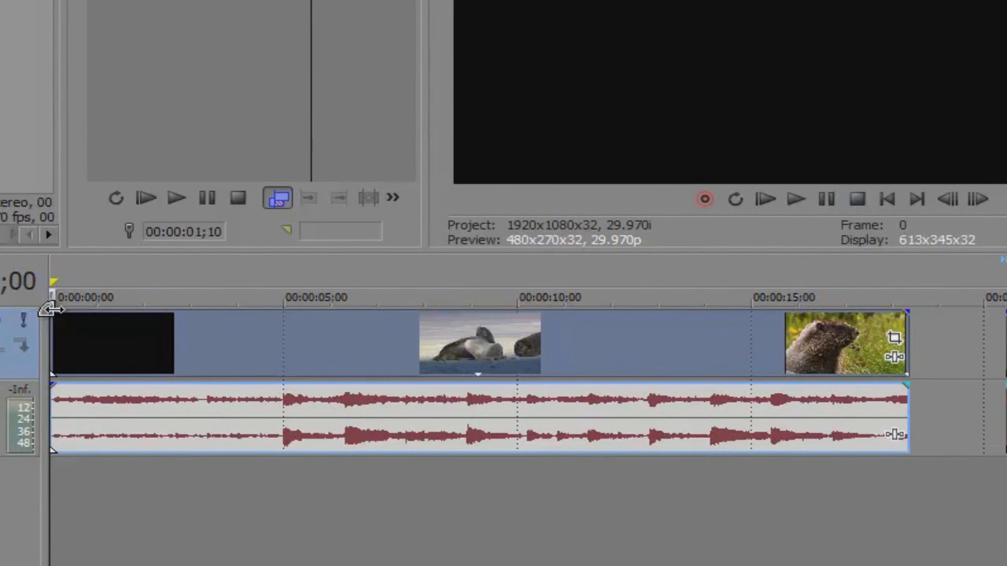
pyautogui.scroll(4, 256, 349)
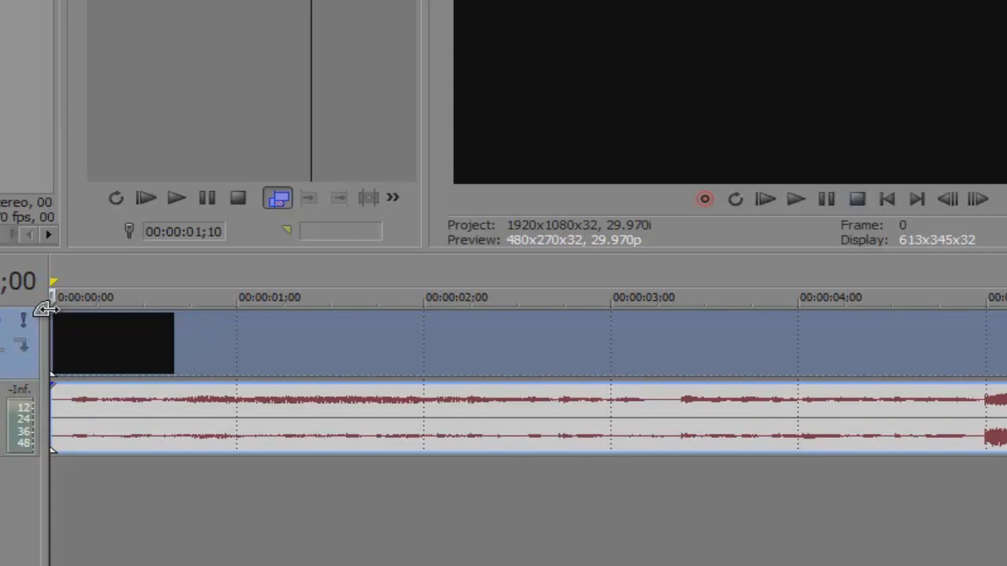
pyautogui.moveTo(45, 310); pyautogui.dragTo(673, 336)
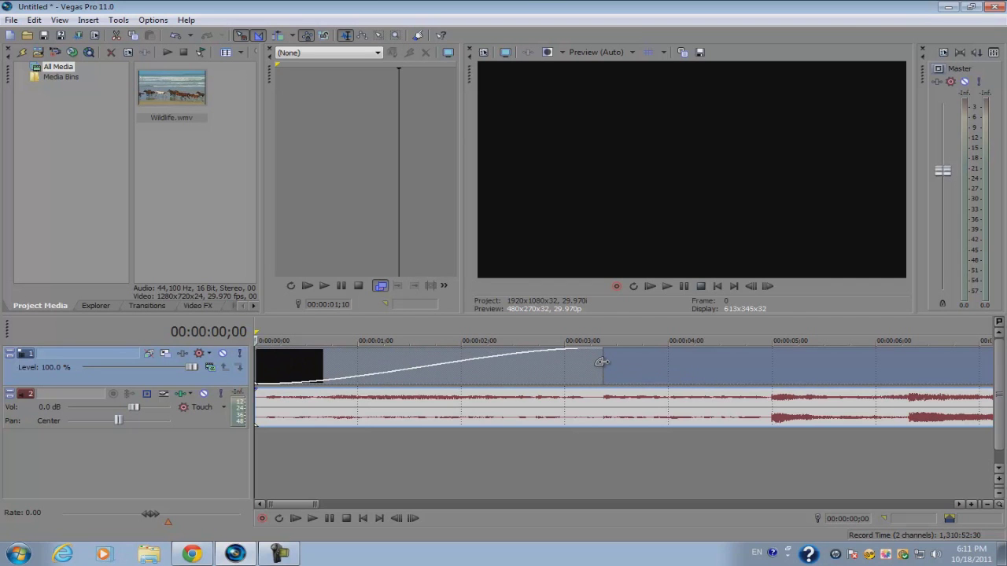
pyautogui.press('space')
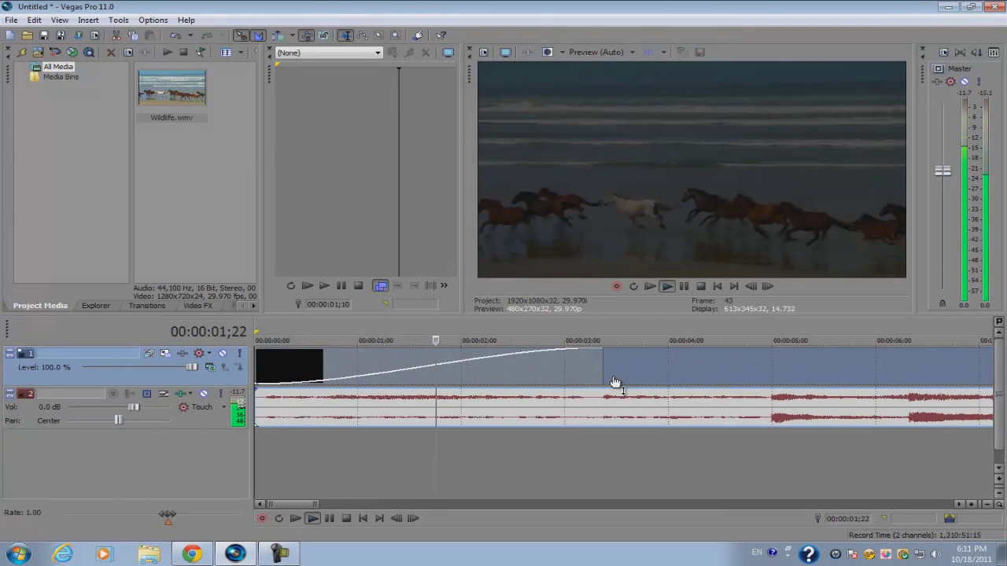
pyautogui.press('space')
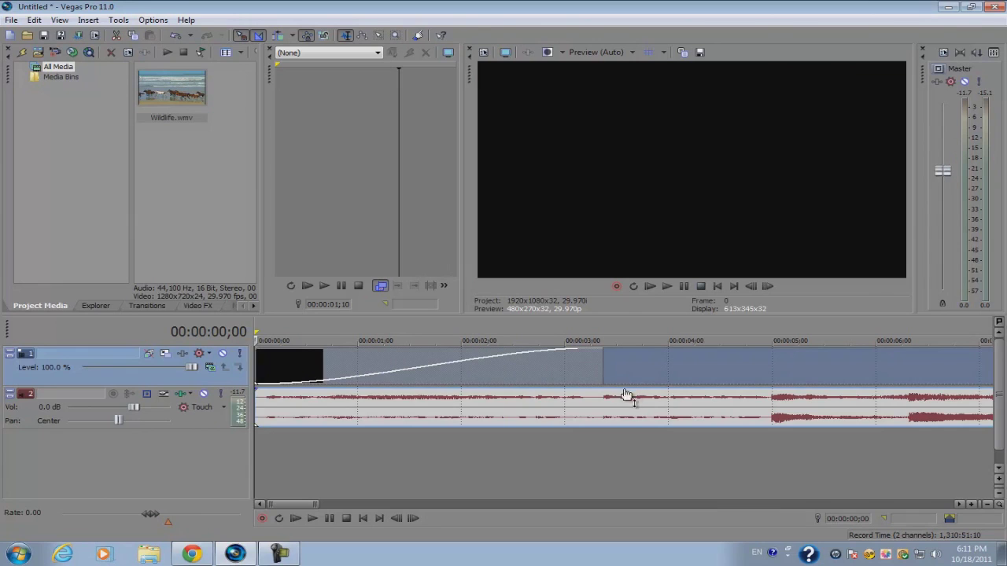
# - Lower the gain of the first audio event
pyautogui.moveTo(627, 395); pyautogui.dragTo(627, 417)
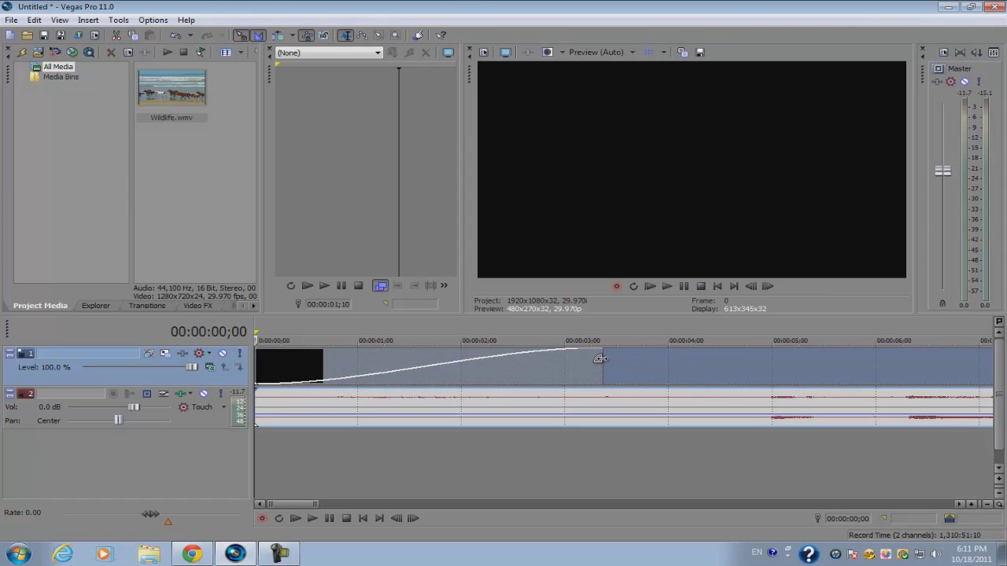
# - Change the first video event's fade-in to the slow-starting, upward-bending curve and play back the range from 00:00:00;00 to 00:00:04;14
pyautogui.rightClick(599, 359)
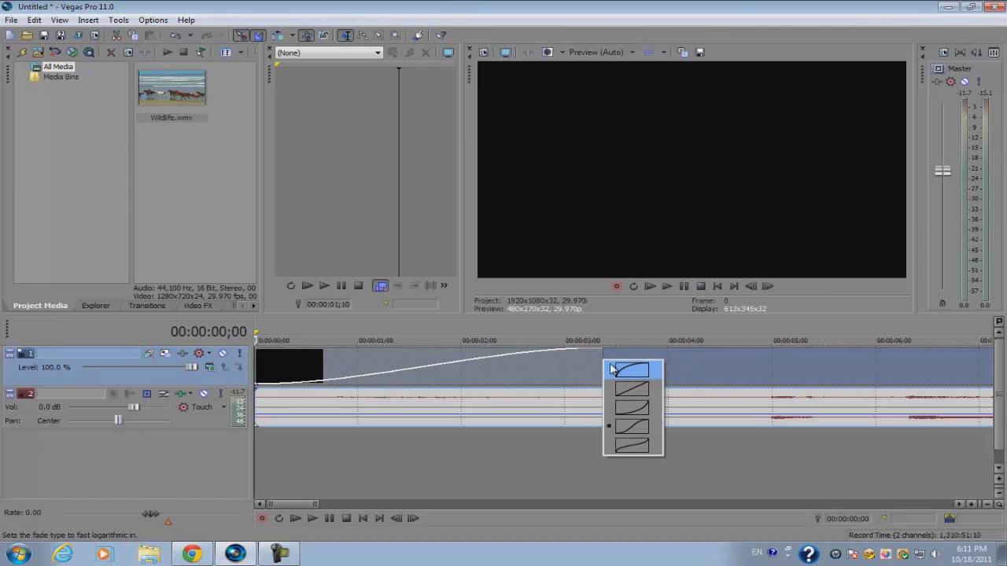
pyautogui.click(634, 406)
pyautogui.scroll(-2, 588, 358)
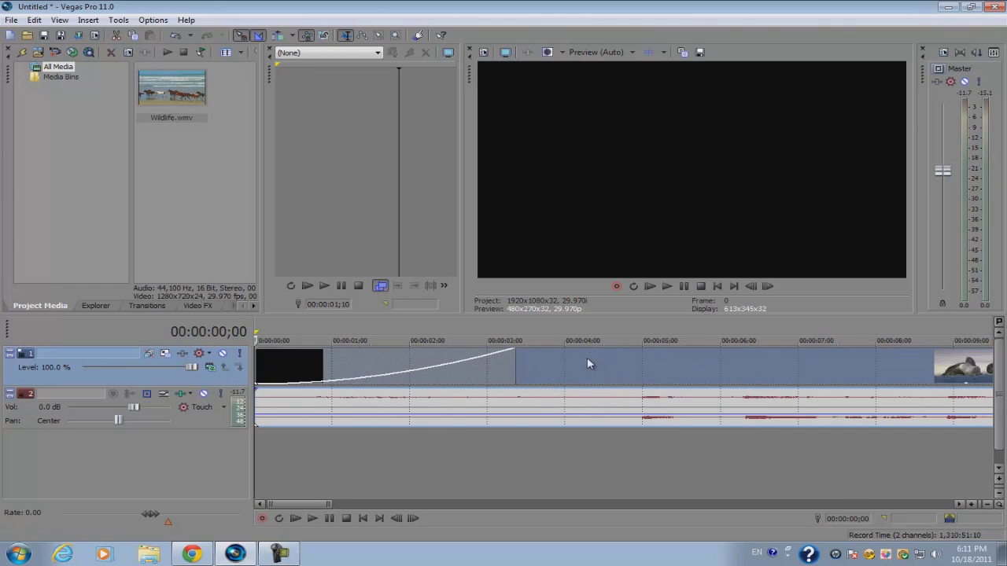
pyautogui.moveTo(598, 333); pyautogui.dragTo(256, 333)
pyautogui.press('space')
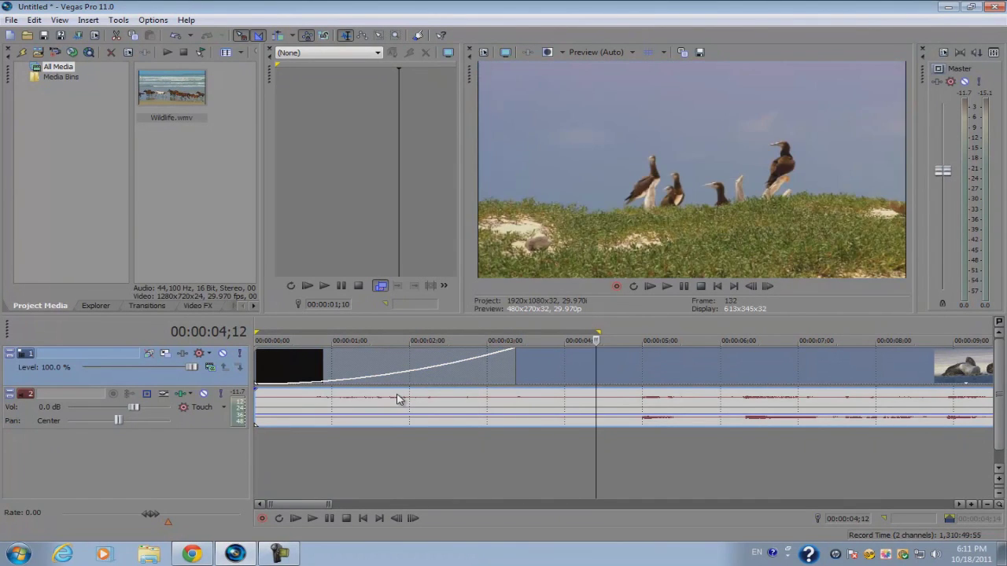
pyautogui.press('space')
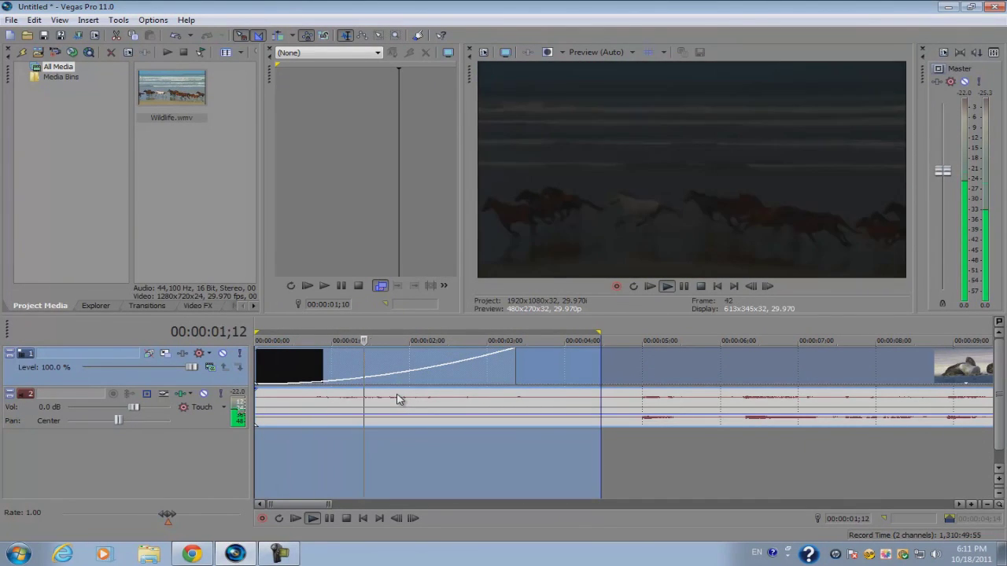
pyautogui.press('space')
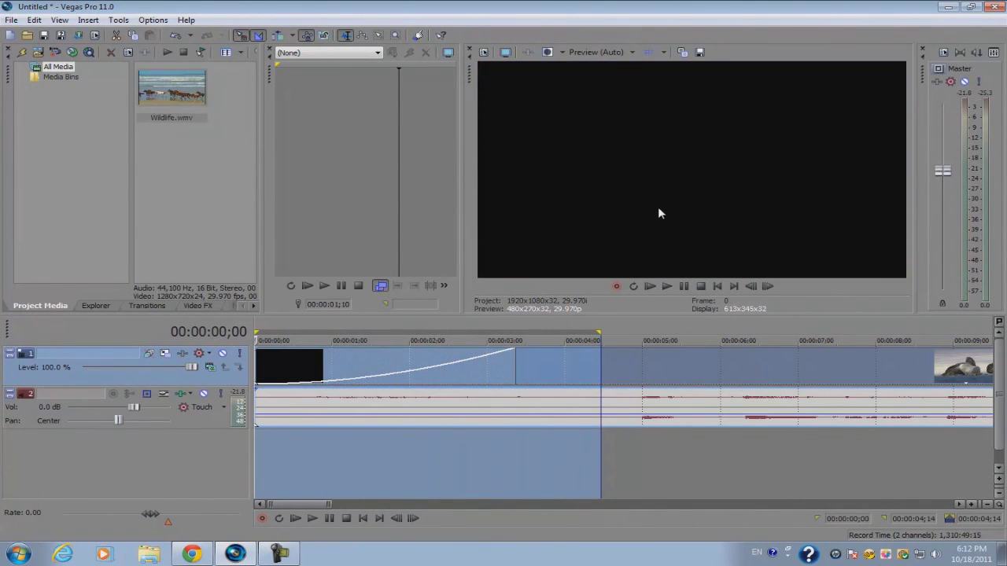
# - Shorten the fade-in at the start of the first video event to about 2 seconds
pyautogui.click(659, 373)
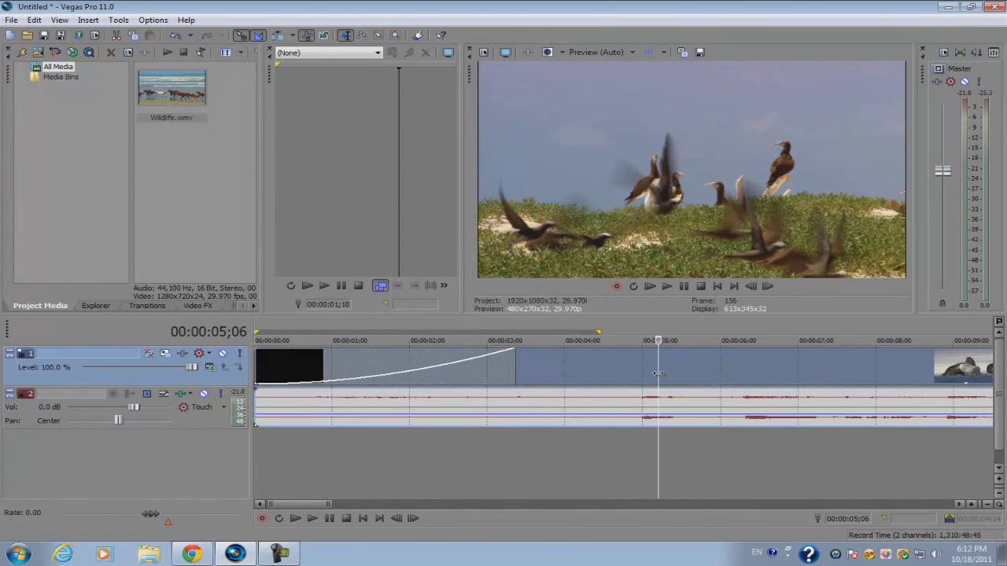
pyautogui.scroll(-4, 657, 377)
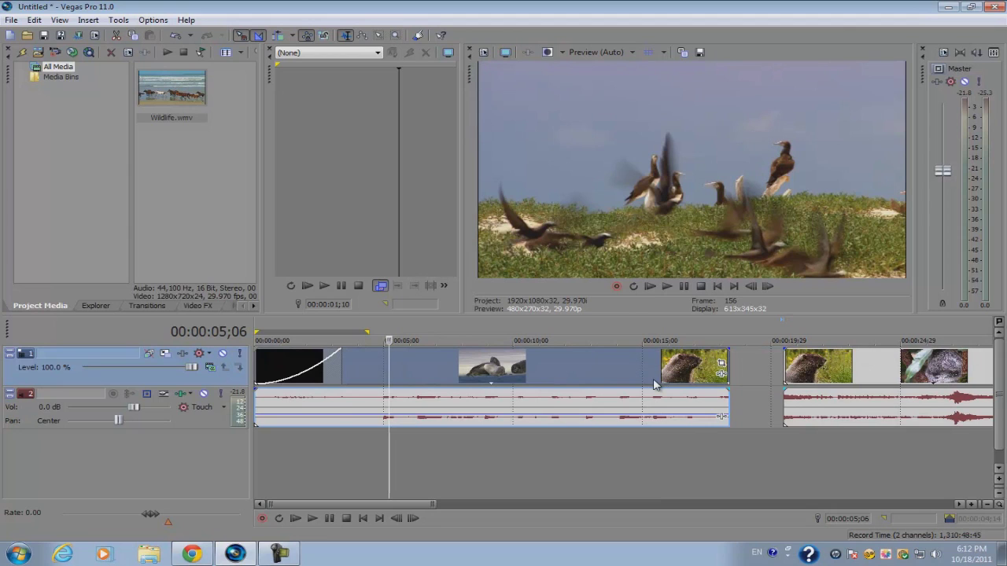
pyautogui.moveTo(342, 360); pyautogui.dragTo(307, 359)
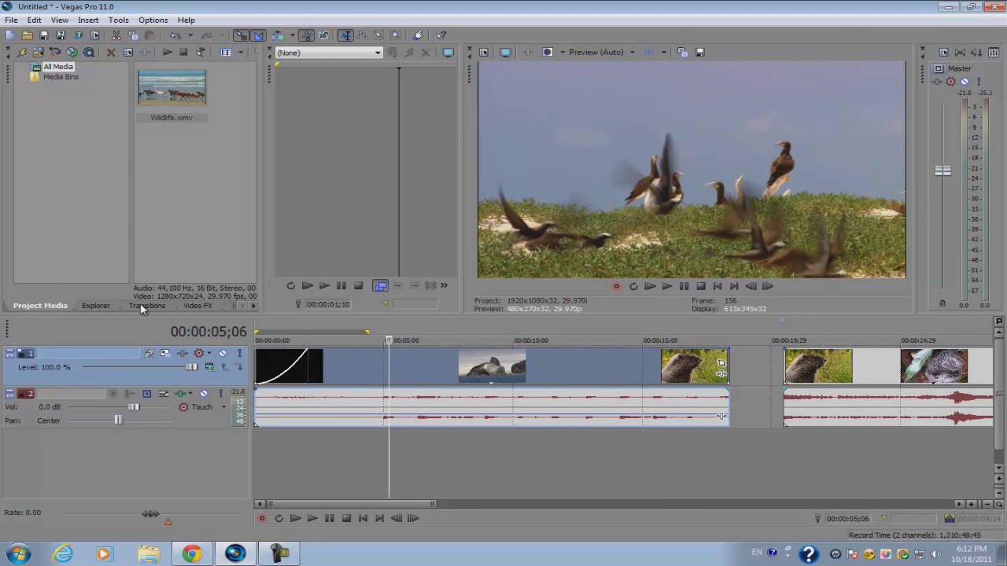
# - Try to apply the default Dissolve transition to the middle of the first video event
pyautogui.click(141, 305)
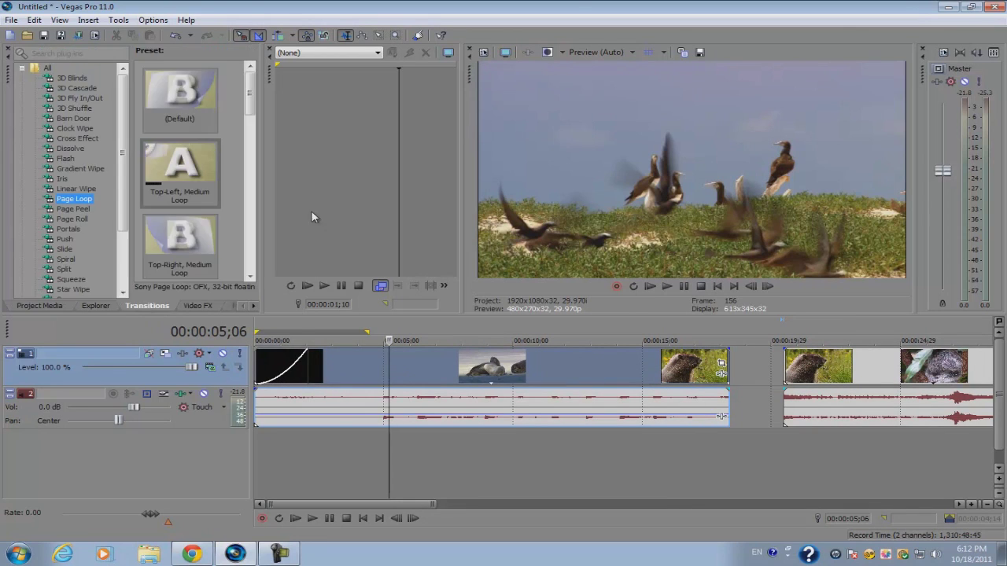
pyautogui.click(79, 148)
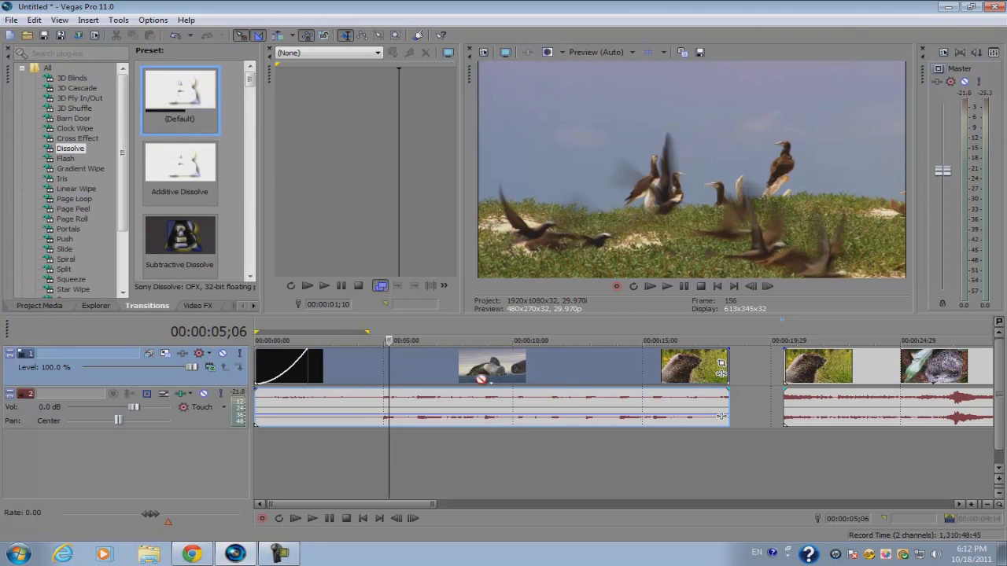
pyautogui.moveTo(481, 379); pyautogui.dragTo(456, 386)
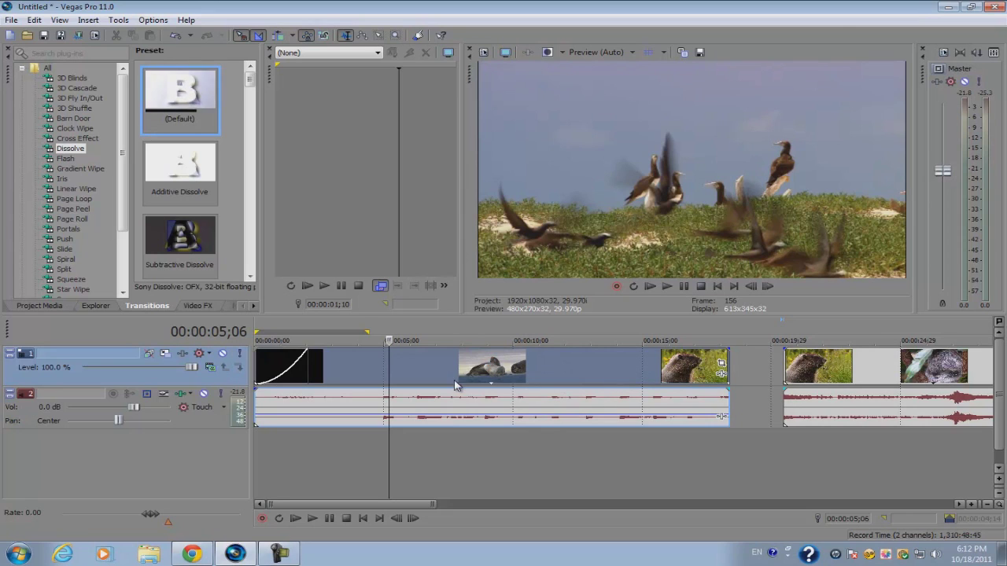
# - Split the first clip at 00:00:07;01 and inspect the cut up close, frame by frame
pyautogui.click(450, 386)
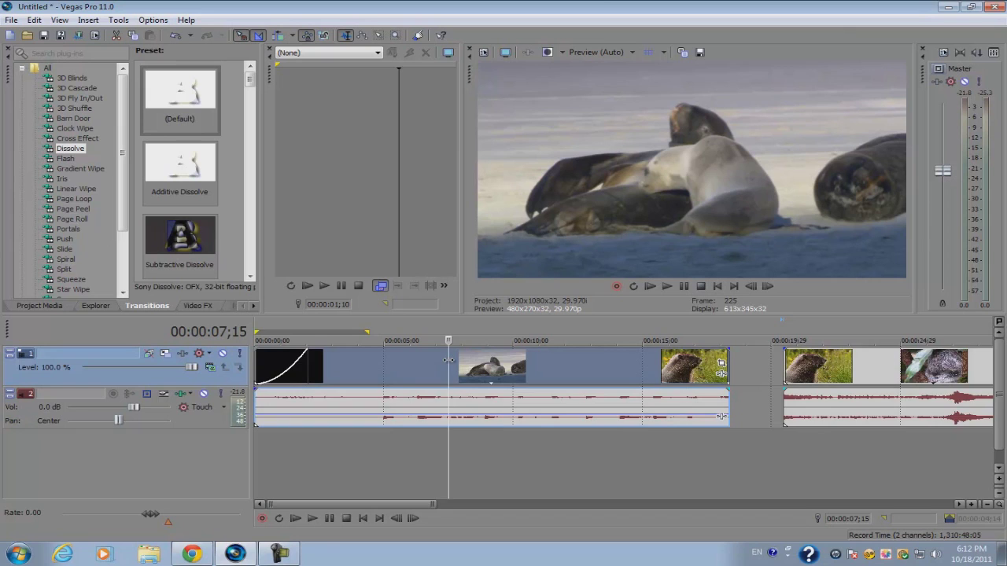
pyautogui.scroll(4, 448, 359)
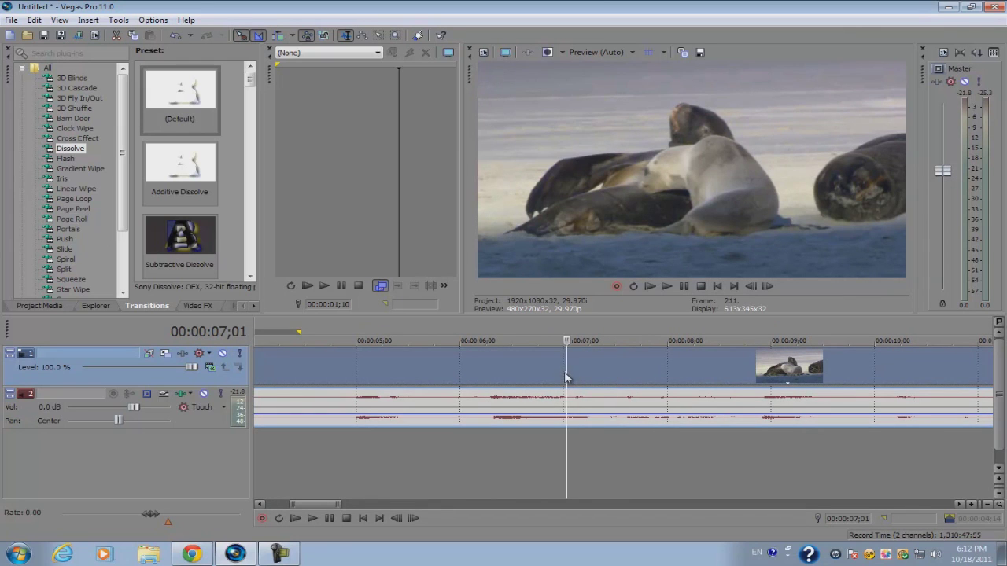
pyautogui.scroll(2, 549, 382)
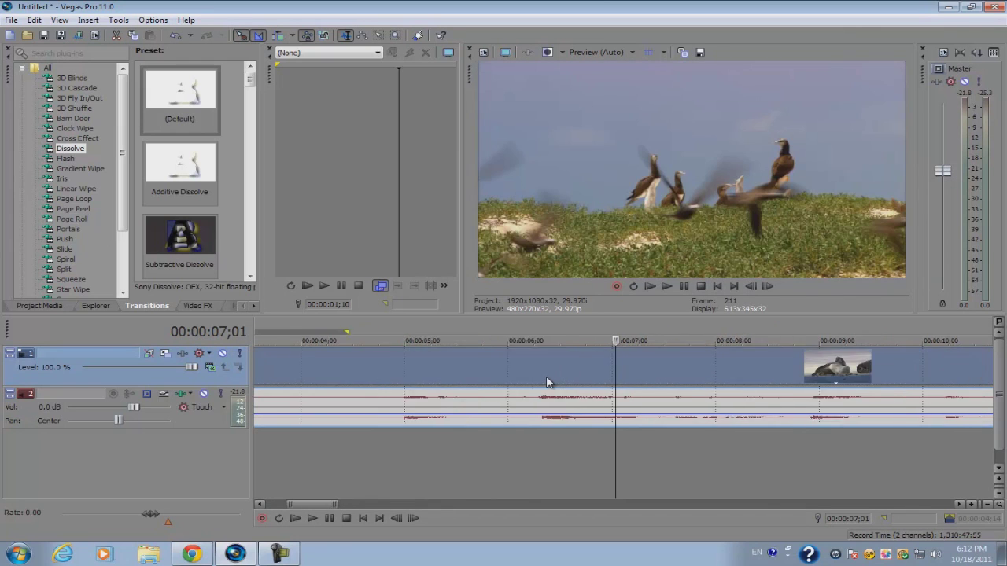
pyautogui.press('s')
pyautogui.moveTo(658, 386)
pyautogui.mouseDown()
pyautogui.moveTo(789, 372)
pyautogui.moveTo(736, 365)
pyautogui.moveTo(749, 365)
pyautogui.moveTo(666, 376)
pyautogui.mouseUp()
pyautogui.click(638, 366)
pyautogui.scroll(3, 638, 366)
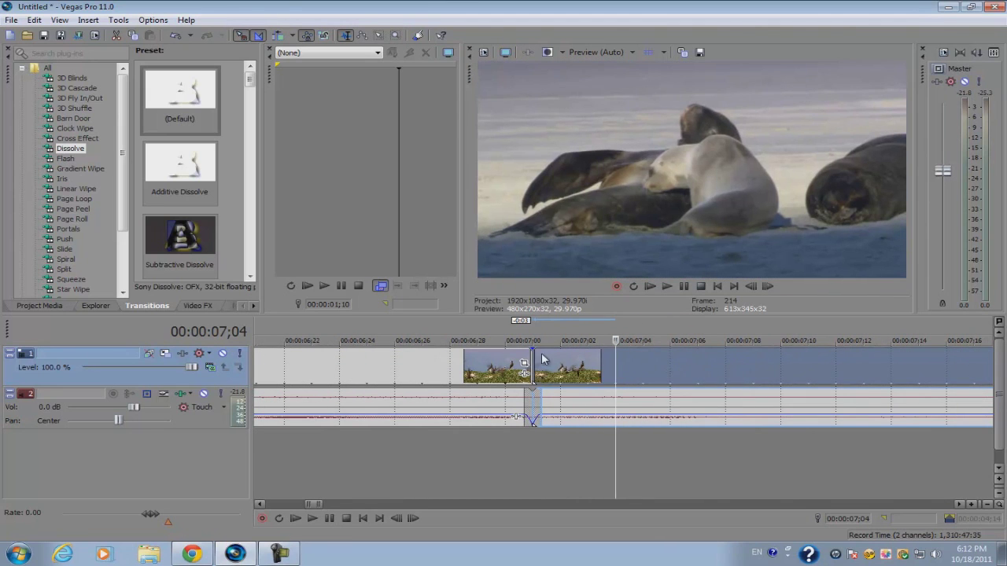
pyautogui.scroll(3, 551, 368)
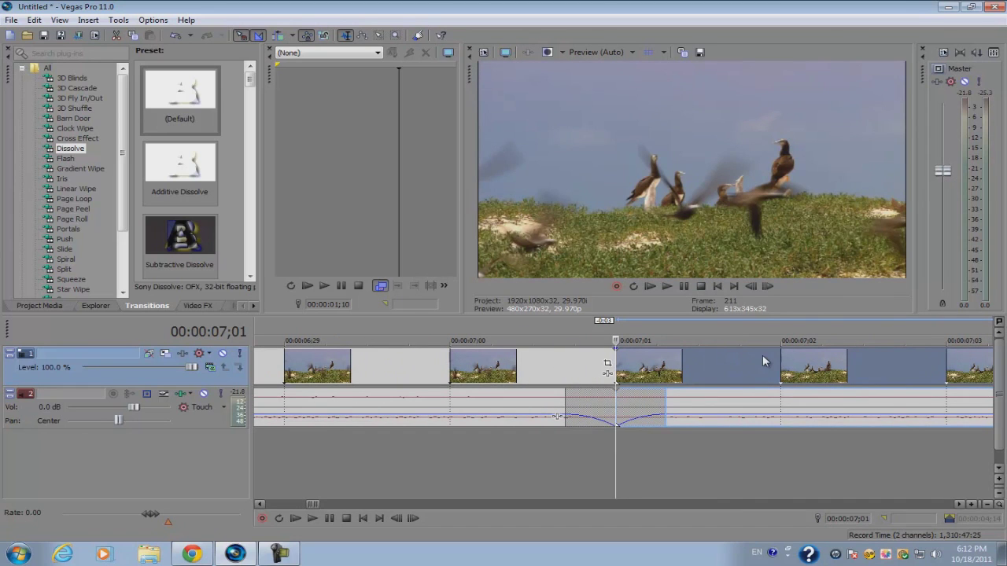
pyautogui.press('Right')
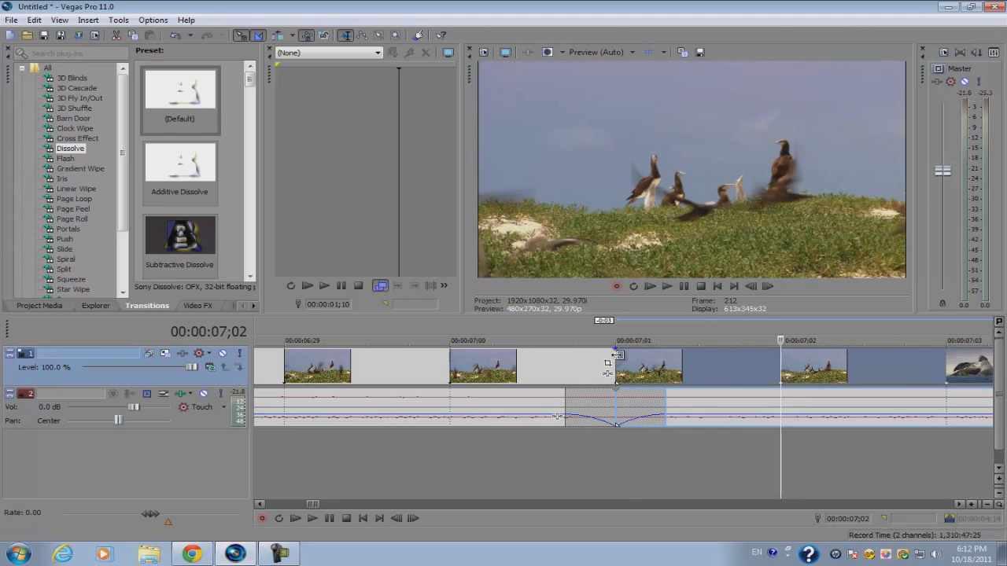
pyautogui.scroll(-3, 582, 391)
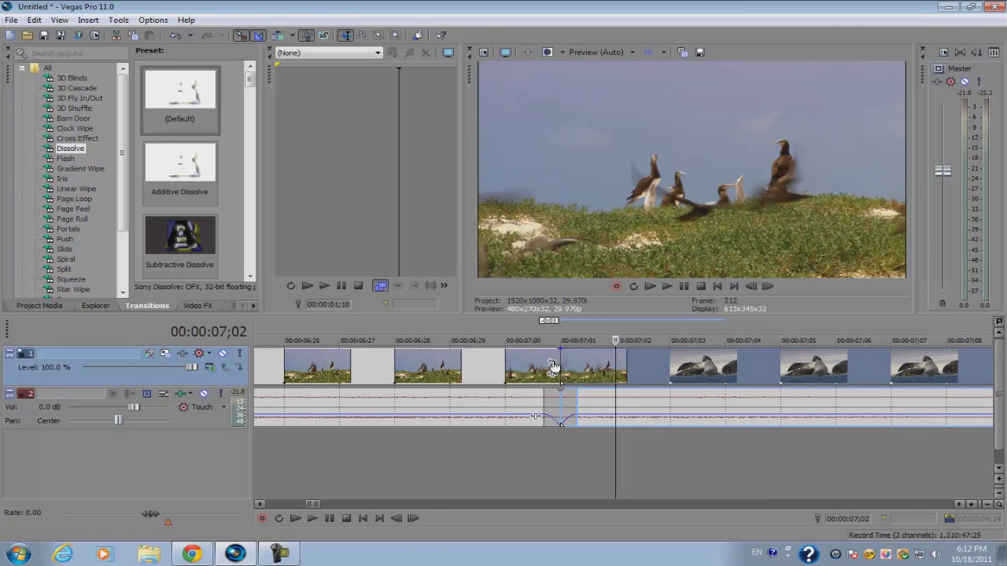
pyautogui.scroll(2, 553, 366)
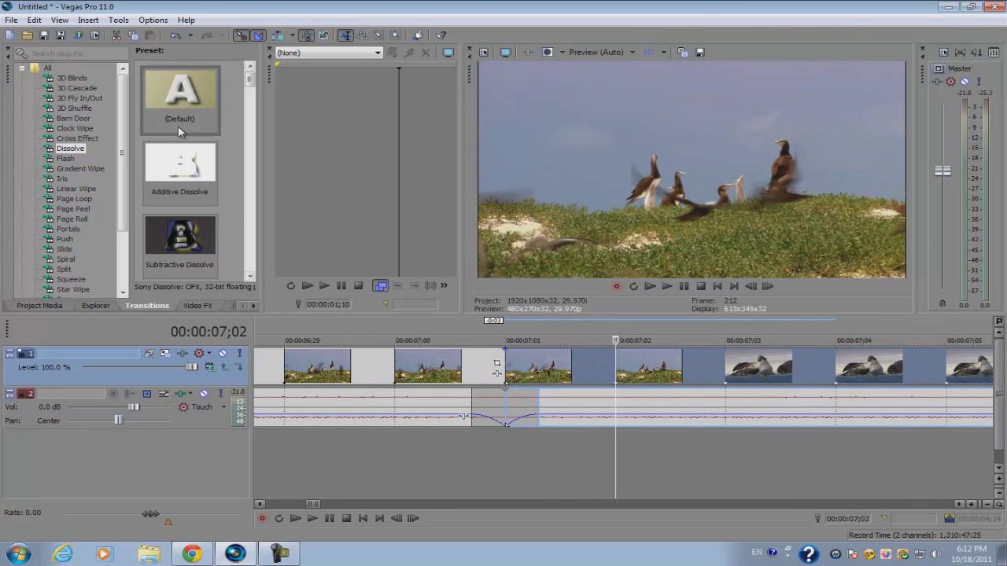
# - Browse the wipe and iris transitions and apply the Gradient Wipe Star preset to the cut at 00:00:07;01
pyautogui.click(71, 169)
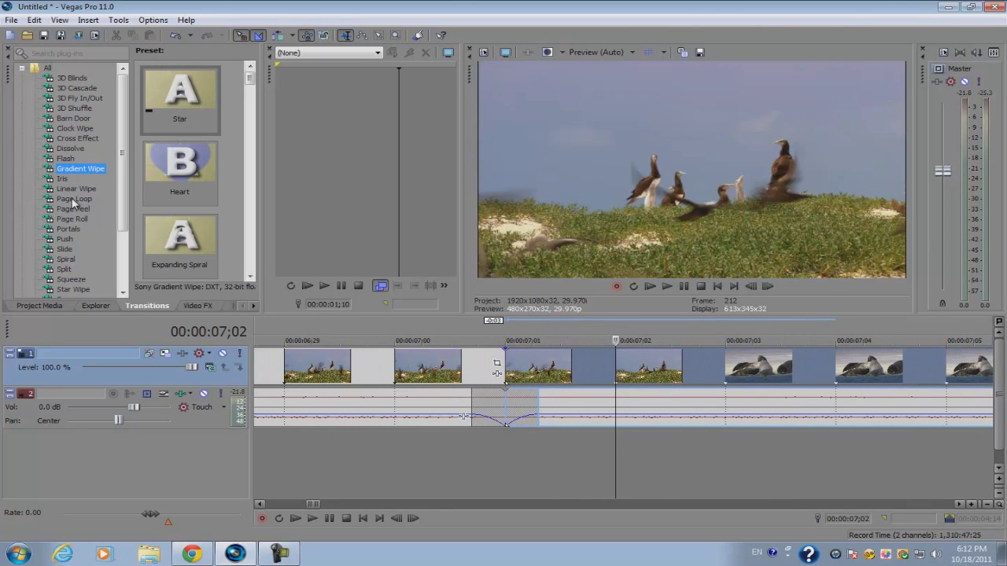
pyautogui.click(75, 189)
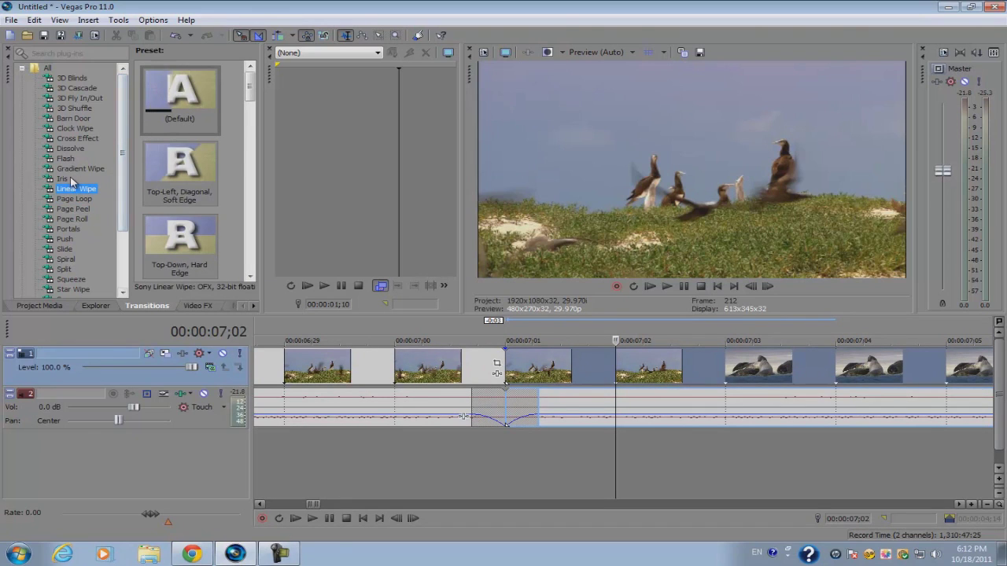
pyautogui.click(66, 179)
pyautogui.click(72, 169)
pyautogui.moveTo(180, 92); pyautogui.dragTo(305, 229)
pyautogui.moveTo(510, 363)
pyautogui.mouseDown()
pyautogui.moveTo(166, 95)
pyautogui.moveTo(506, 362)
pyautogui.mouseUp()
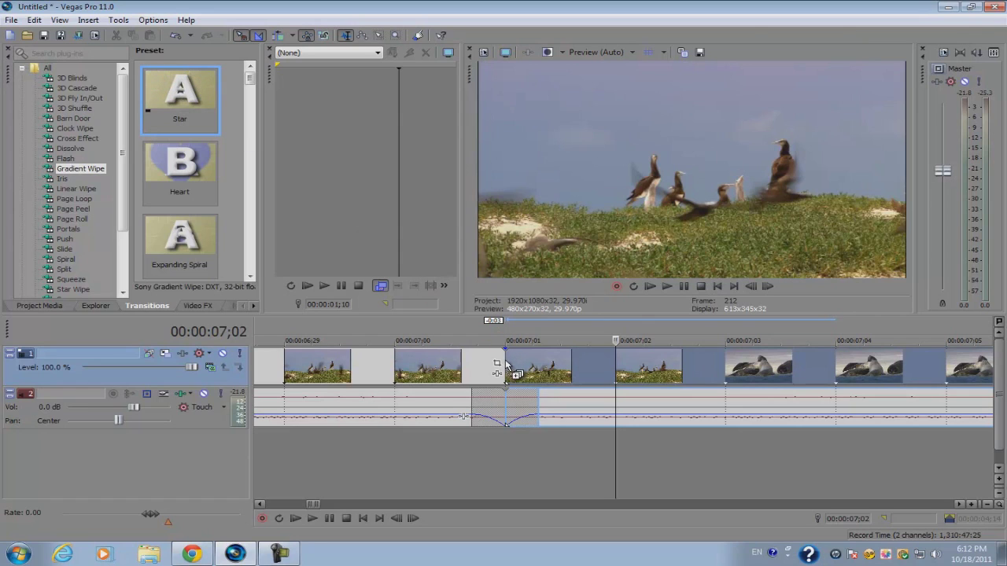
pyautogui.moveTo(506, 362); pyautogui.dragTo(508, 362)
pyautogui.press('Escape')
# - Mark the range from 00:00:06;06 to 00:00:08;02 around the Gradient Wipe and play it back
pyautogui.scroll(-3, 511, 365)
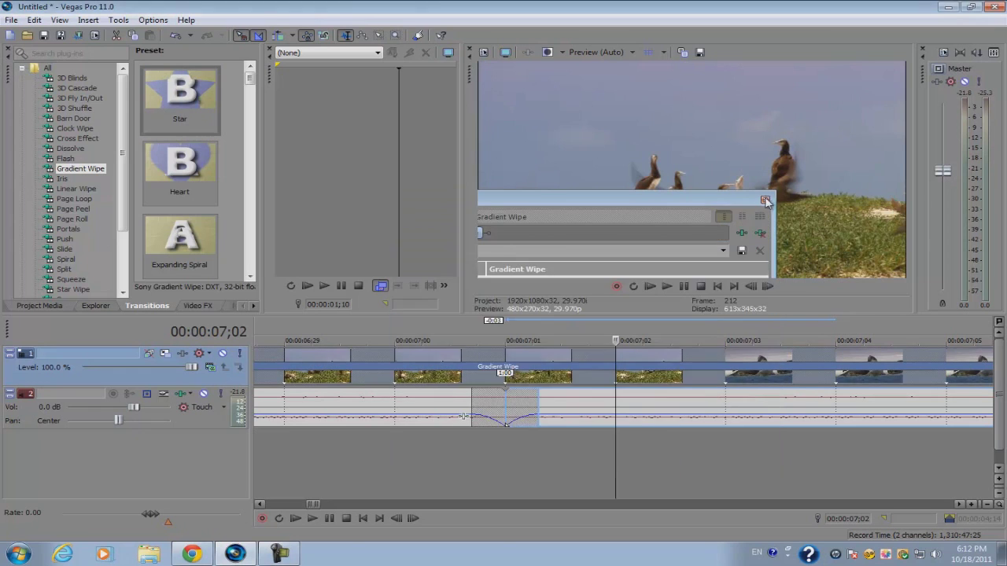
pyautogui.scroll(-2, 511, 364)
pyautogui.scroll(-3, 467, 333)
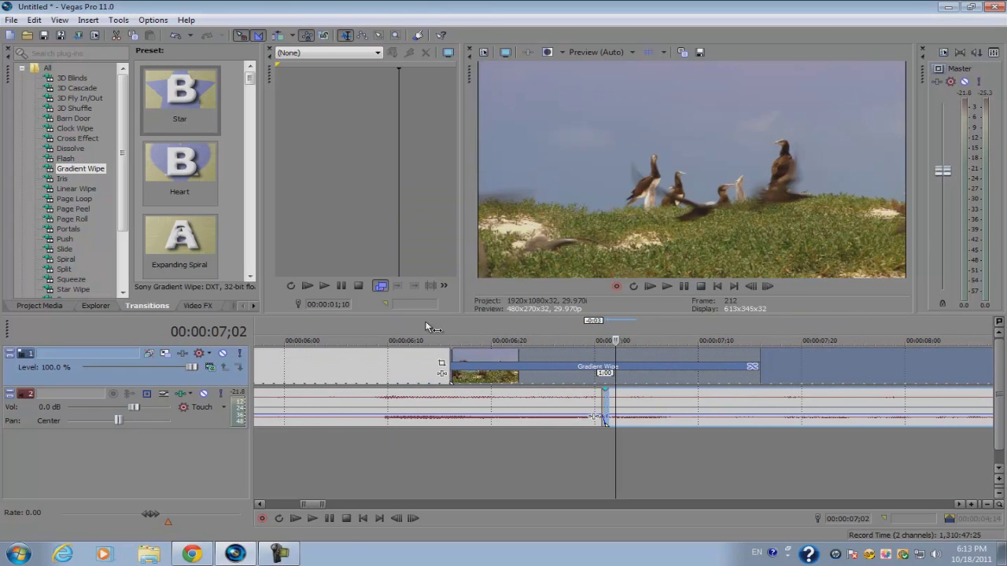
pyautogui.moveTo(346, 333); pyautogui.dragTo(924, 339)
pyautogui.press('space')
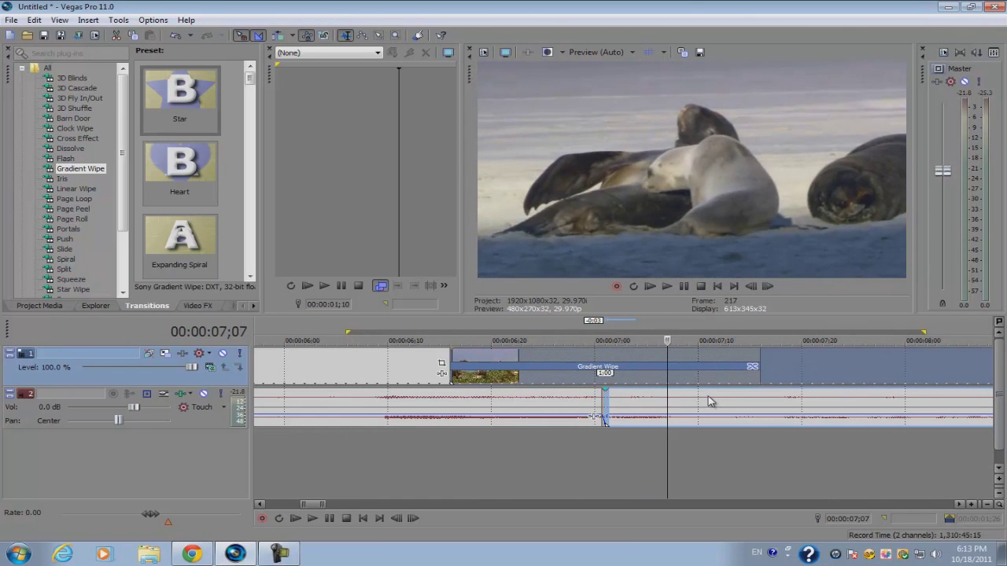
pyautogui.press('space')
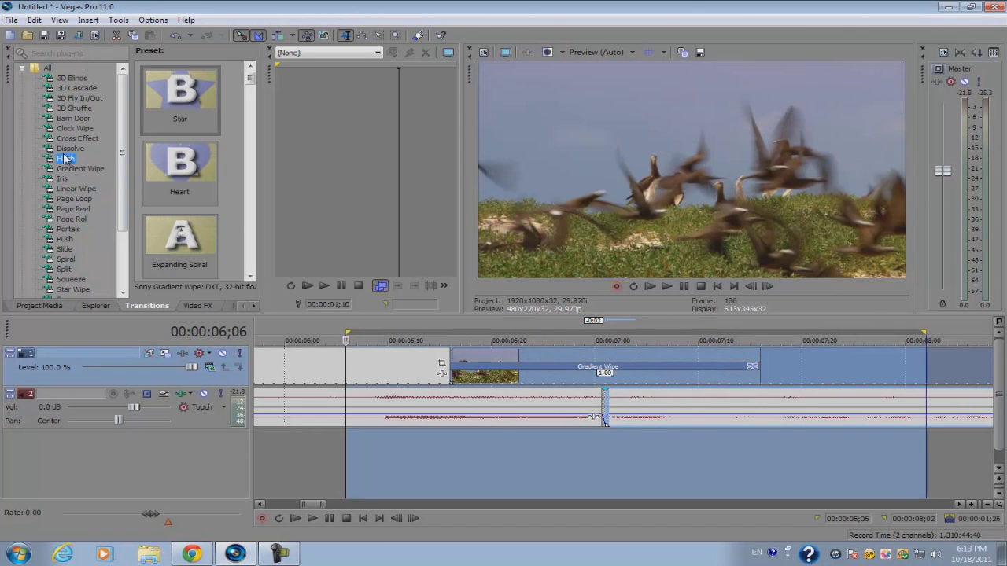
# - Replace the Gradient Wipe at the cut with the default Flash transition and preview it
pyautogui.moveTo(179, 96); pyautogui.dragTo(583, 360)
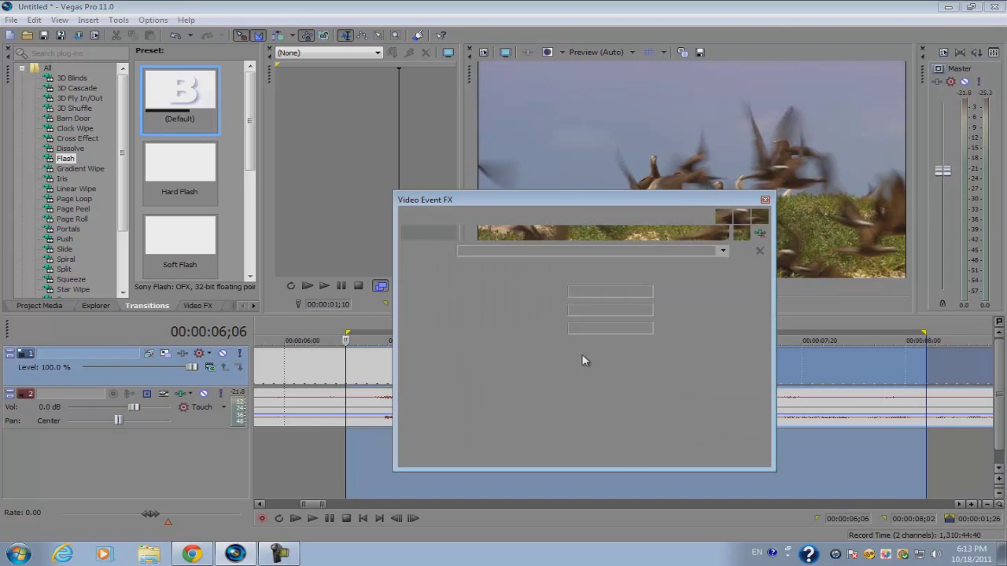
pyautogui.click(765, 199)
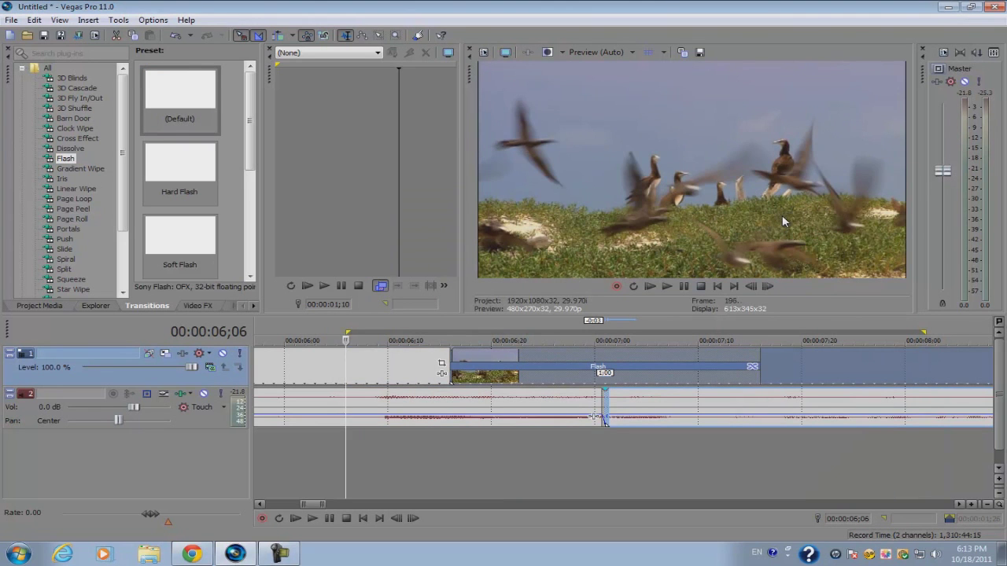
pyautogui.press('space')
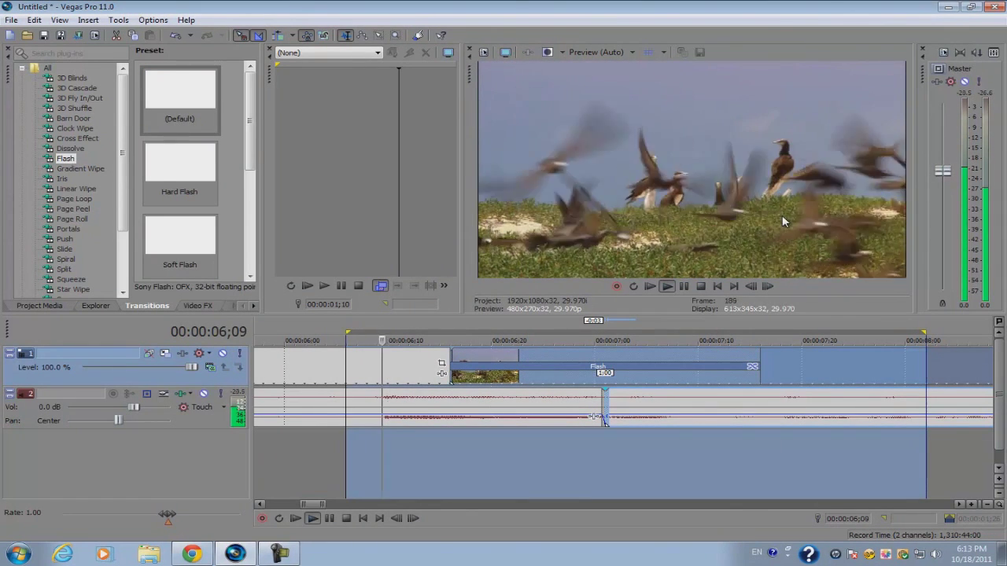
pyautogui.scroll(-5, 628, 363)
pyautogui.press('Return')
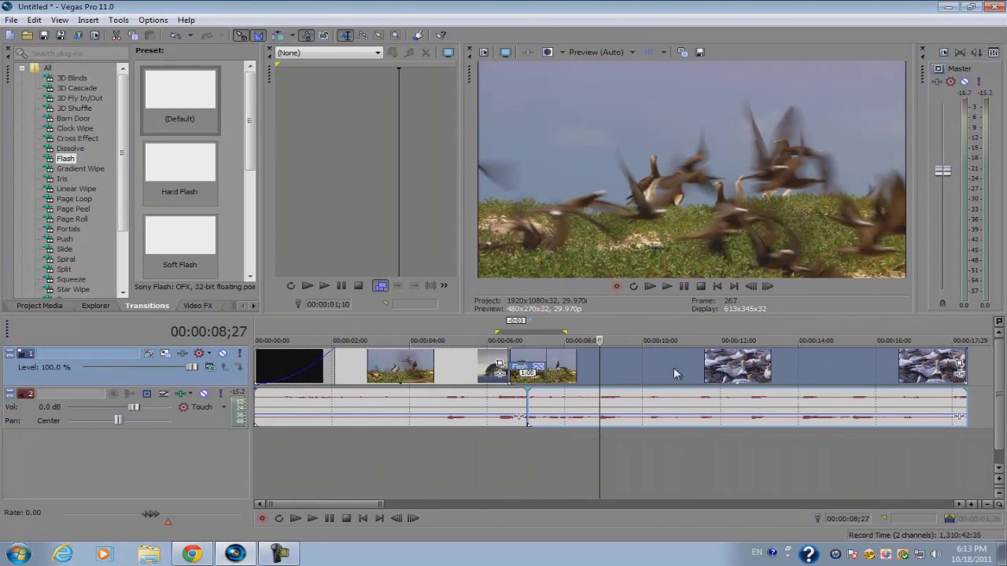
# - Apply the default Flash transition to the fade-in at the start of the first video event
pyautogui.scroll(-3, 674, 367)
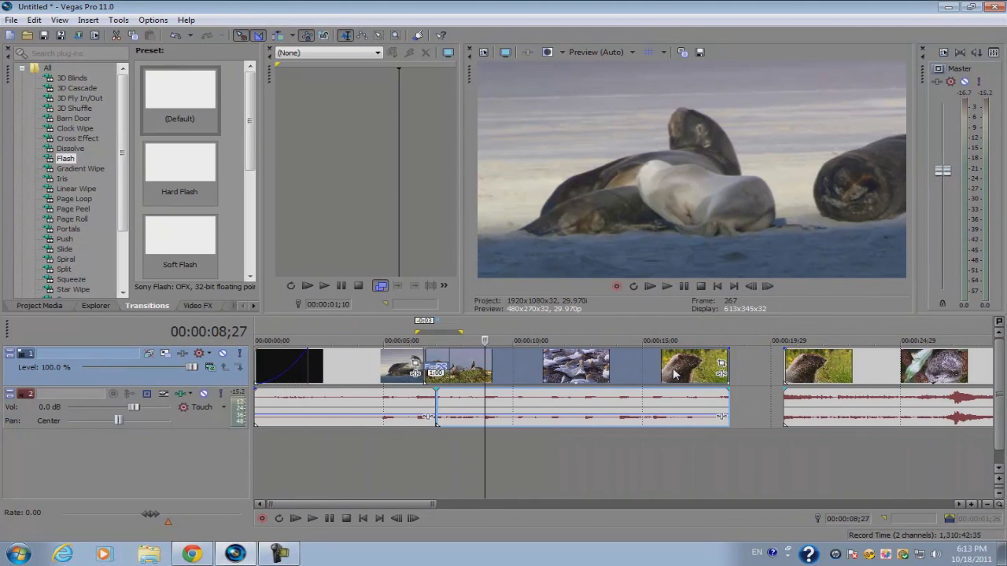
pyautogui.scroll(-3, 363, 395)
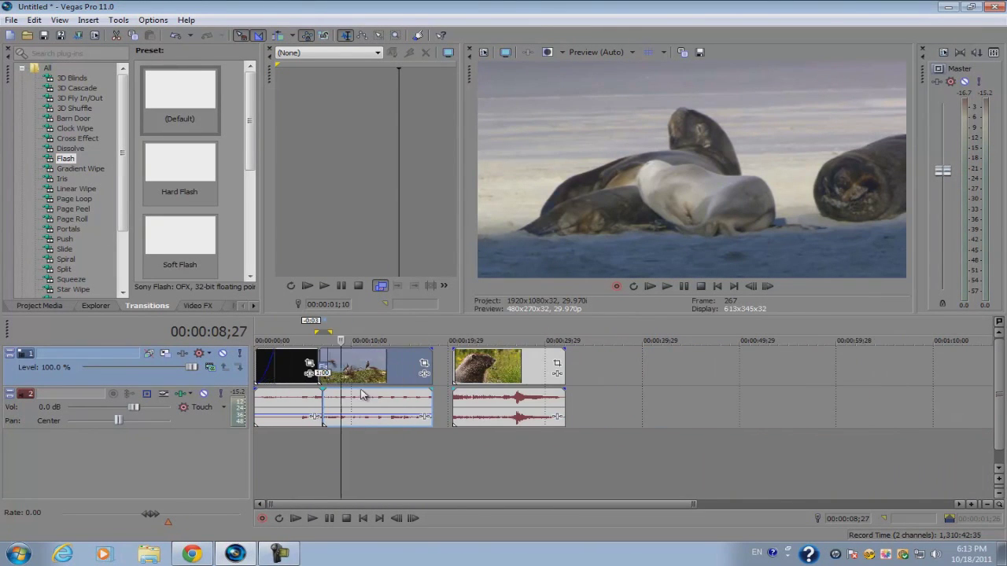
pyautogui.click(293, 370)
pyautogui.scroll(5, 338, 380)
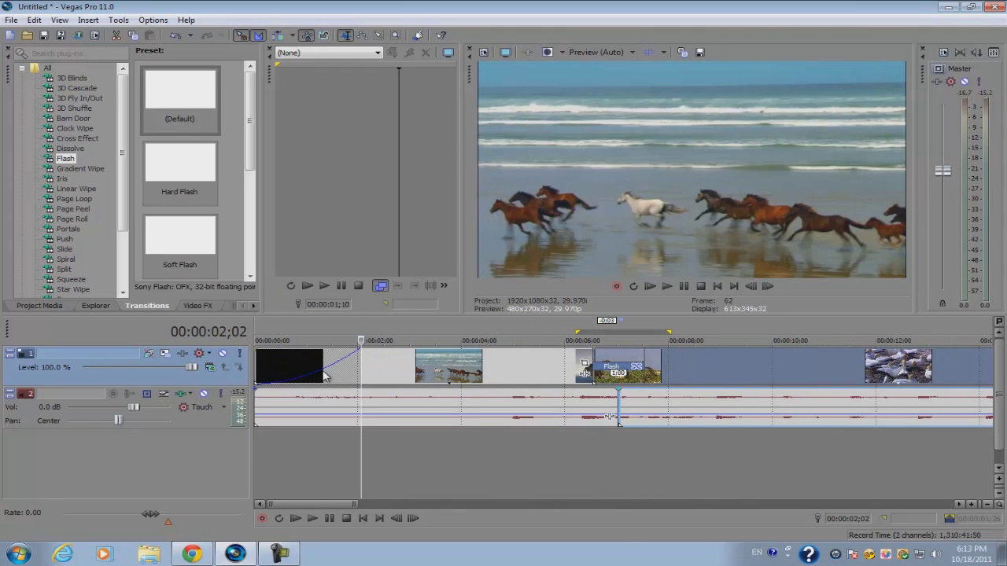
pyautogui.scroll(2, 325, 376)
pyautogui.scroll(-2, 351, 362)
pyautogui.moveTo(360, 353)
pyautogui.mouseDown()
pyautogui.moveTo(499, 355)
pyautogui.moveTo(353, 357)
pyautogui.mouseUp()
pyautogui.click(269, 367)
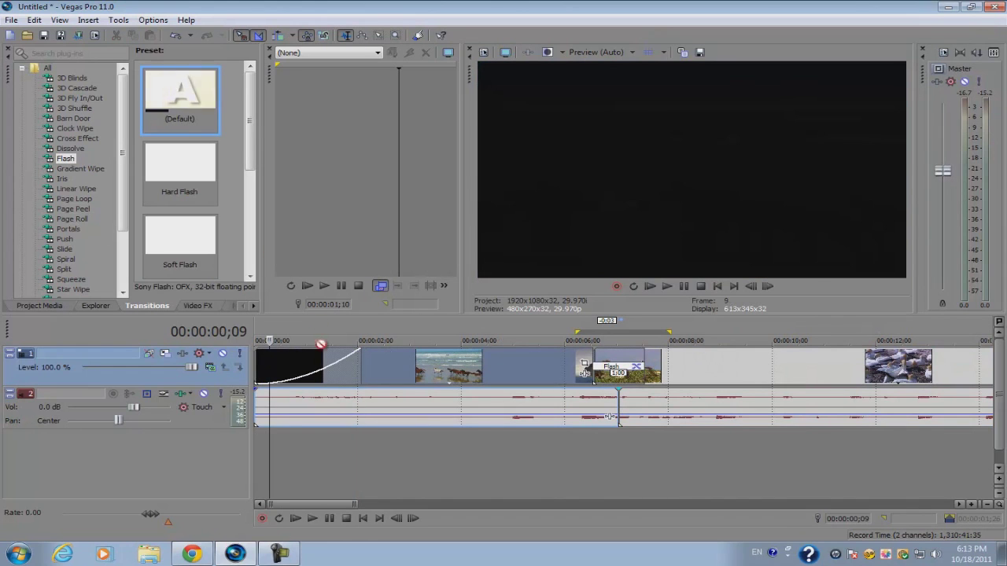
pyautogui.moveTo(325, 367); pyautogui.dragTo(326, 368)
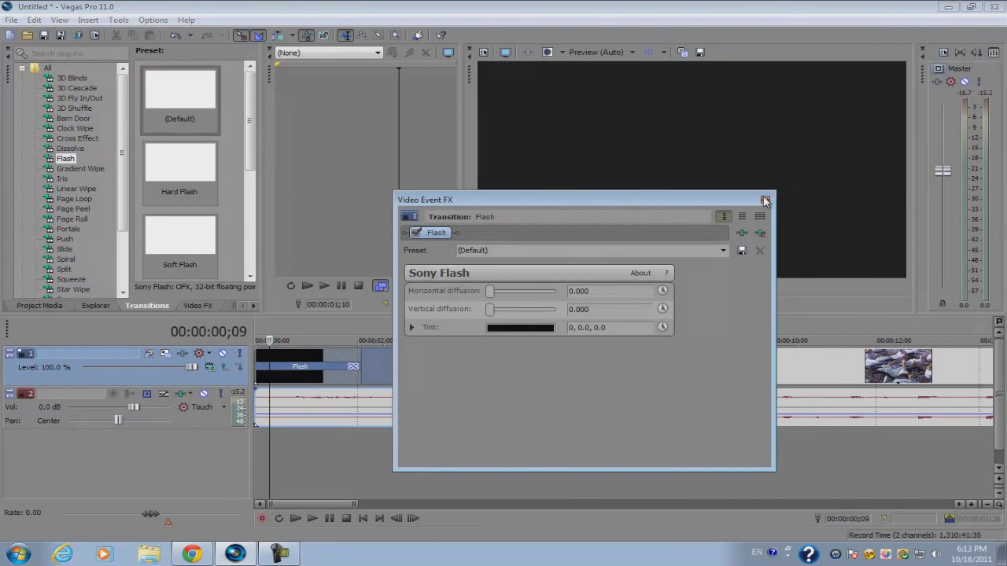
# - Mark the range from the timeline start to just past the Flash at the cut and play it back
pyautogui.click(765, 201)
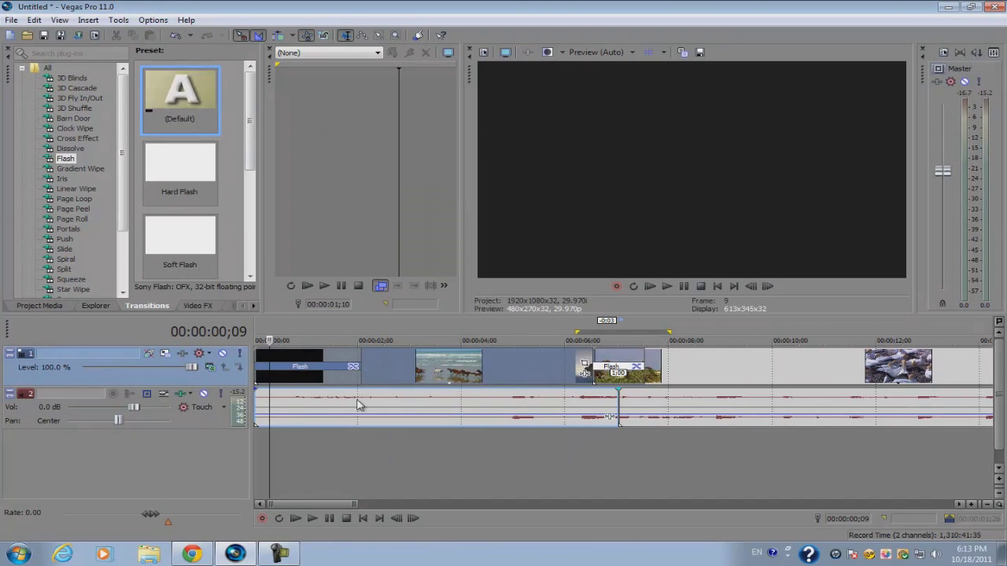
pyautogui.click(299, 355)
pyautogui.press('Home')
pyautogui.press('q')
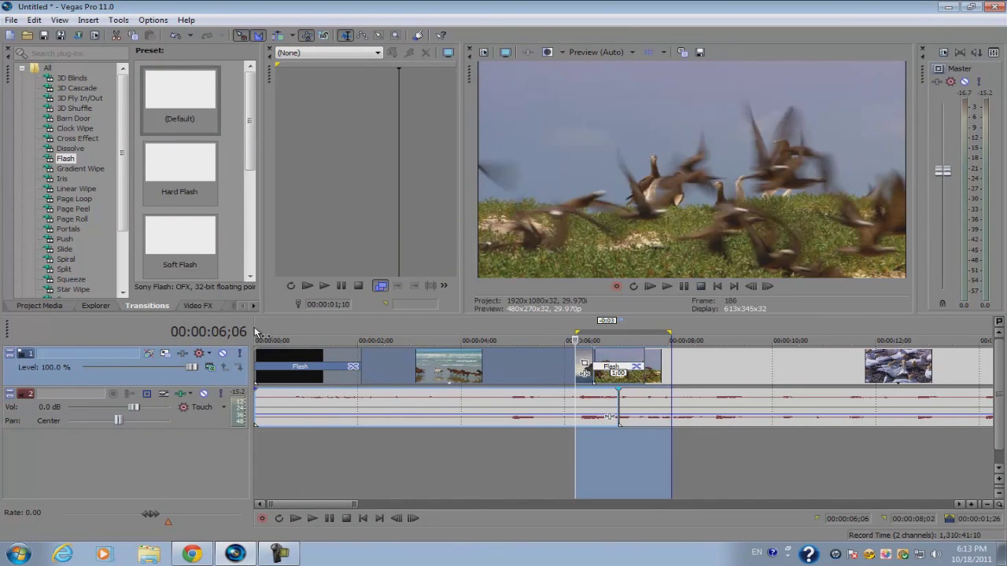
pyautogui.moveTo(260, 332); pyautogui.dragTo(631, 334)
pyautogui.press('space')
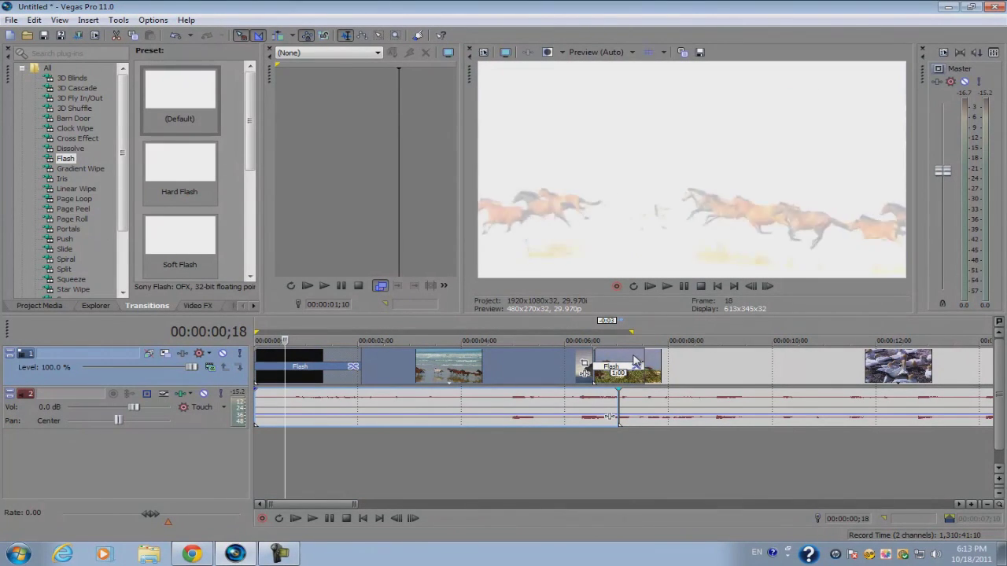
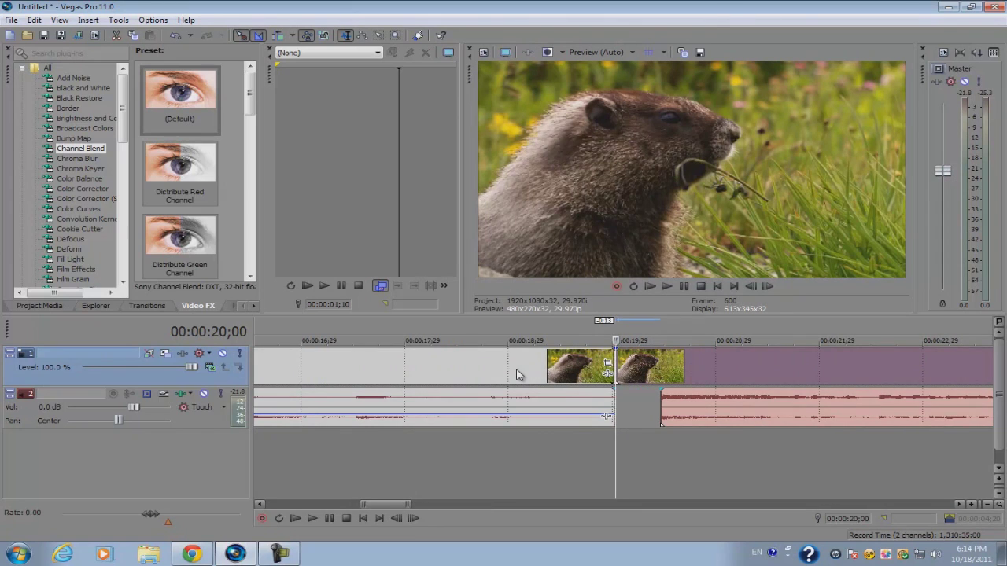
# - Close the Video FX window and show it again, docked beside Transitions
pyautogui.scroll(-4, 689, 395)
pyautogui.click(665, 366)
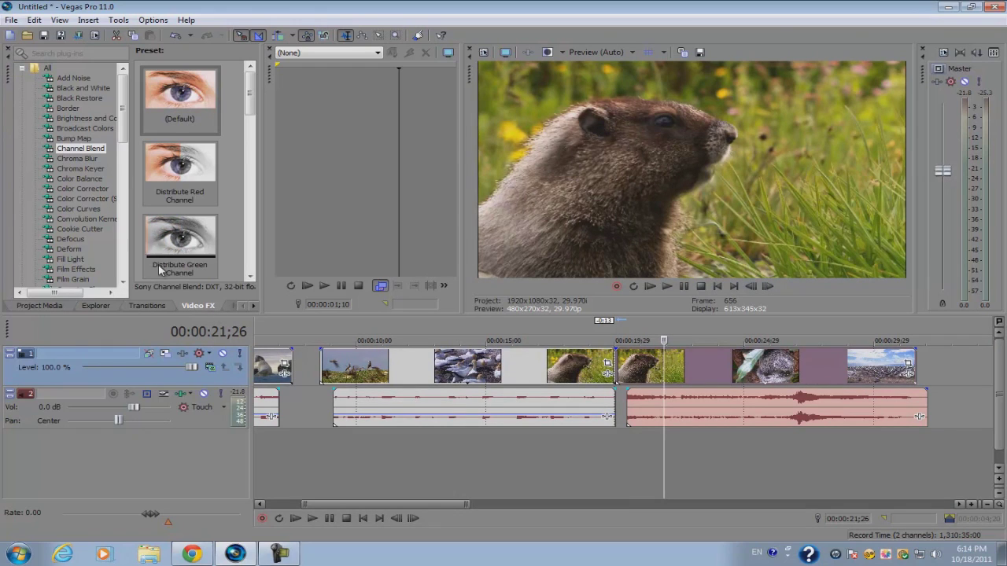
pyautogui.click(11, 51)
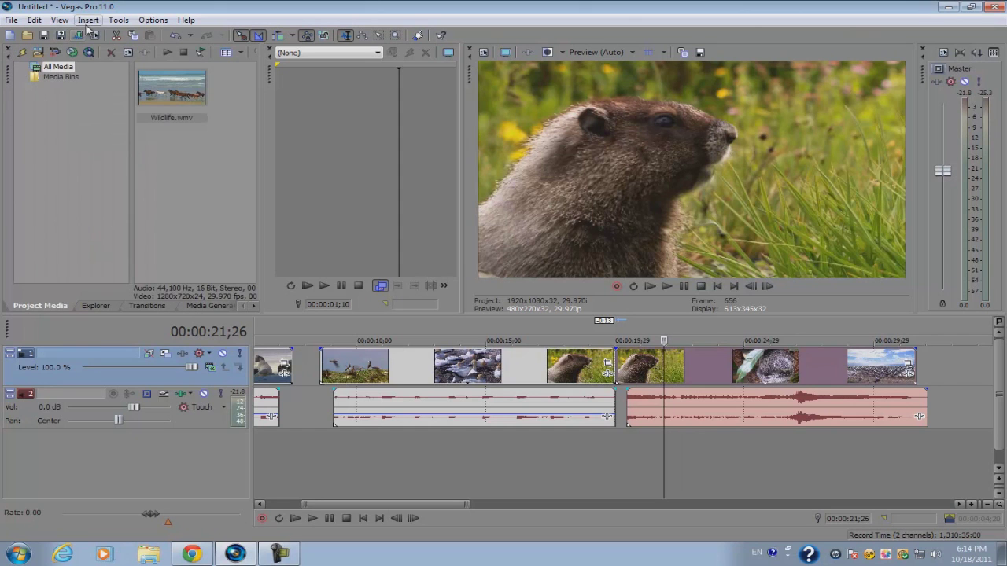
pyautogui.click(59, 19)
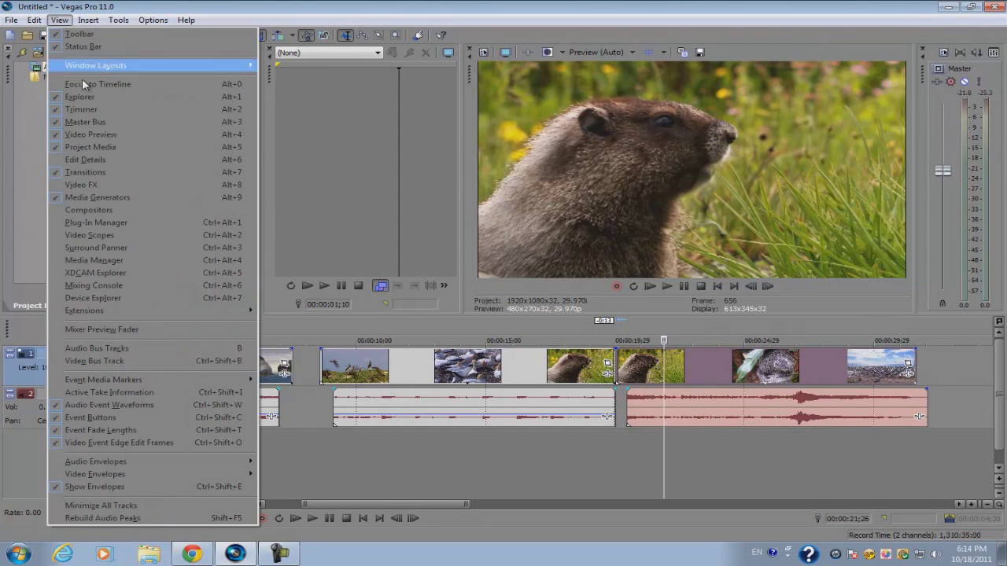
pyautogui.click(94, 184)
pyautogui.moveTo(31, 308); pyautogui.dragTo(213, 313)
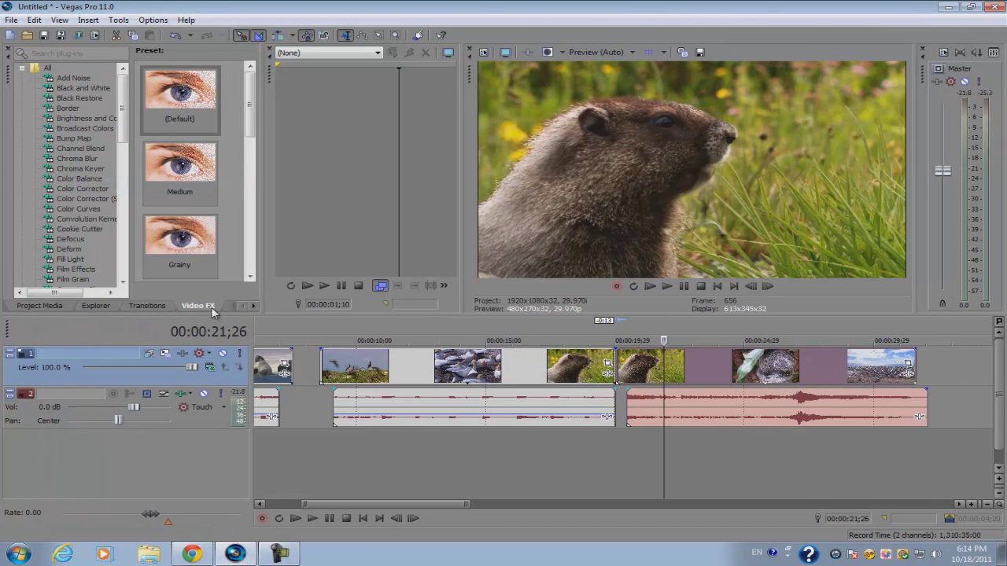
# - Apply the Color Corrector (Secondary) Invert Color preset to the last video event and preview the frame at 00:00:26;19
pyautogui.click(70, 198)
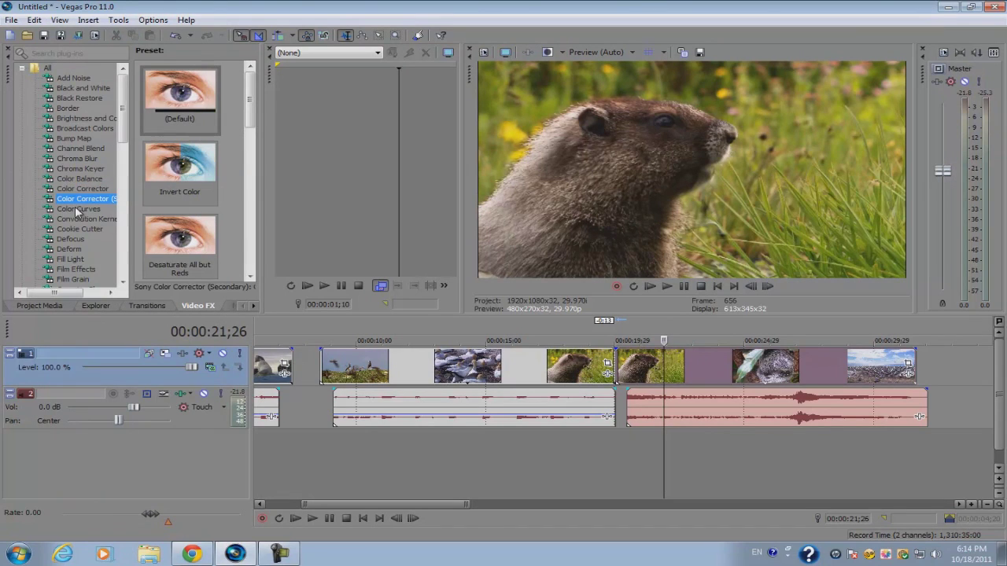
pyautogui.moveTo(179, 169); pyautogui.dragTo(712, 369)
pyautogui.click(766, 202)
pyautogui.click(744, 368)
pyautogui.click(786, 366)
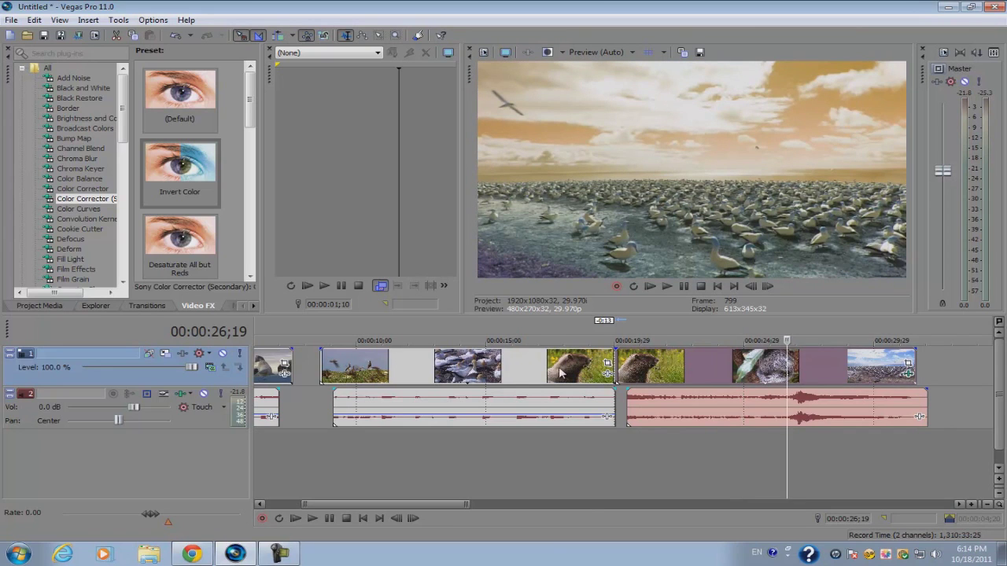
# - In the last event's Color Corrector, set Rotate hue to 75.789, Saturation to 3.000, Gamma to 0.000, Gain to 1.780 and Offset to -254.000
pyautogui.scroll(-3, 617, 378)
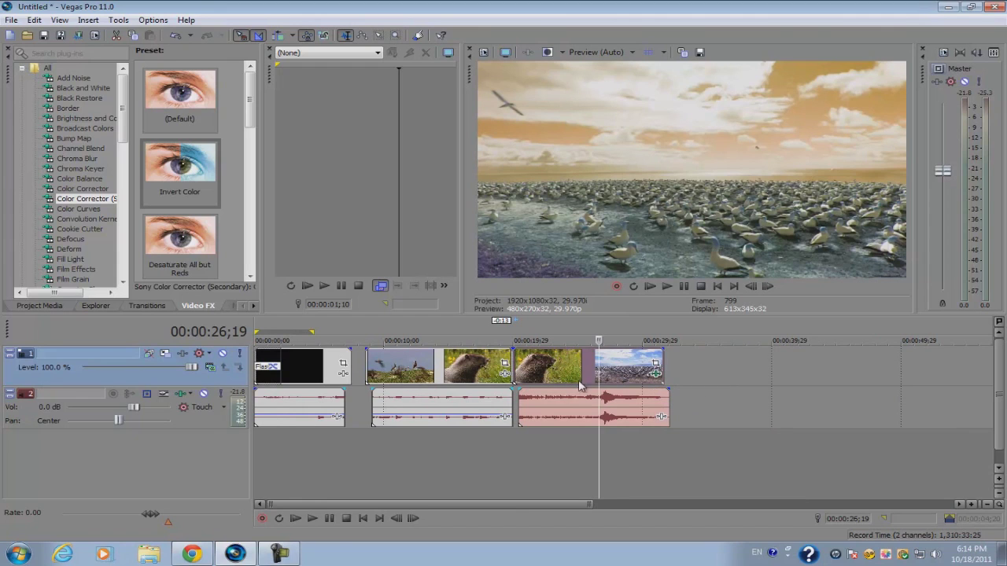
pyautogui.scroll(3, 577, 386)
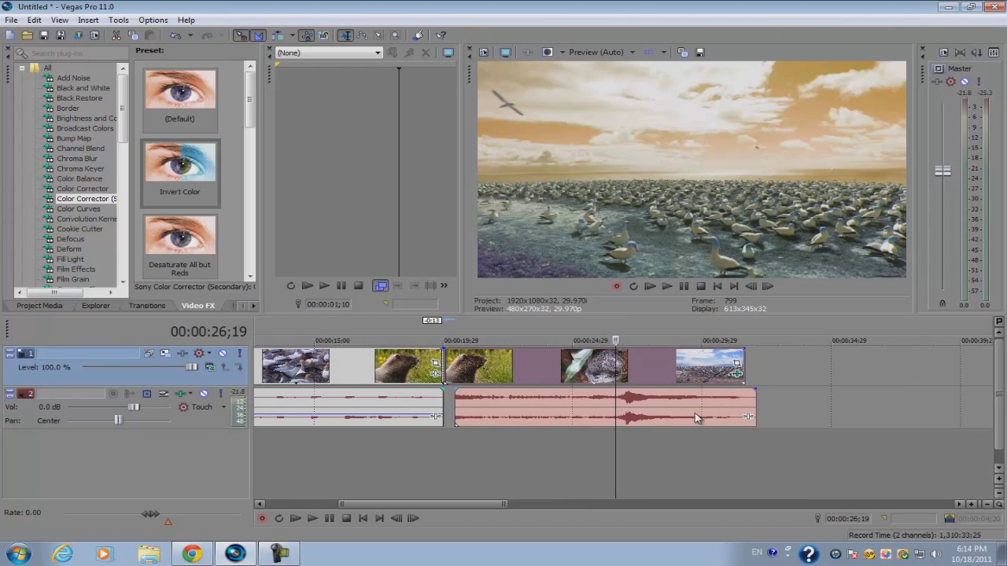
pyautogui.scroll(3, 724, 382)
pyautogui.click(741, 369)
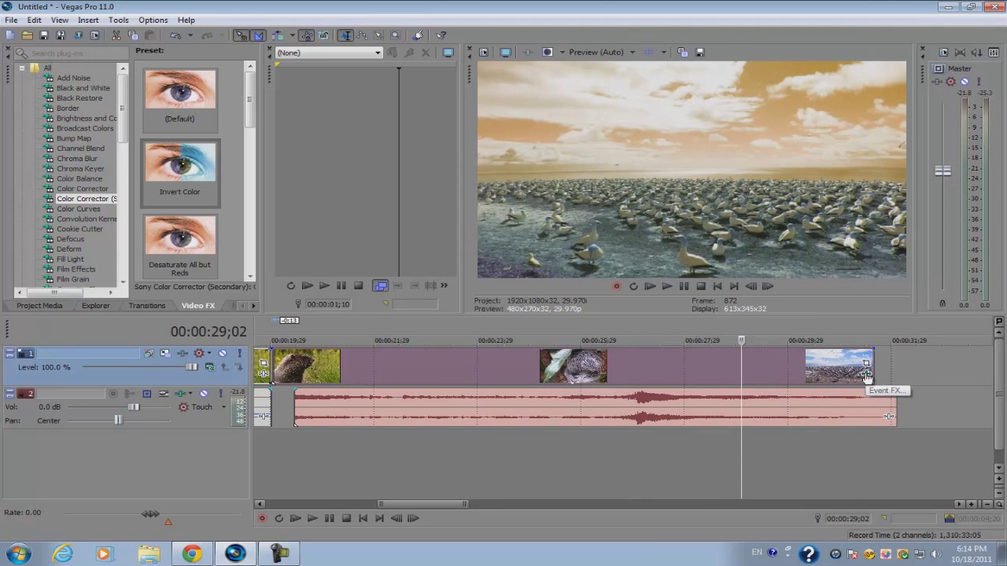
pyautogui.click(866, 375)
pyautogui.moveTo(635, 202); pyautogui.dragTo(589, 238)
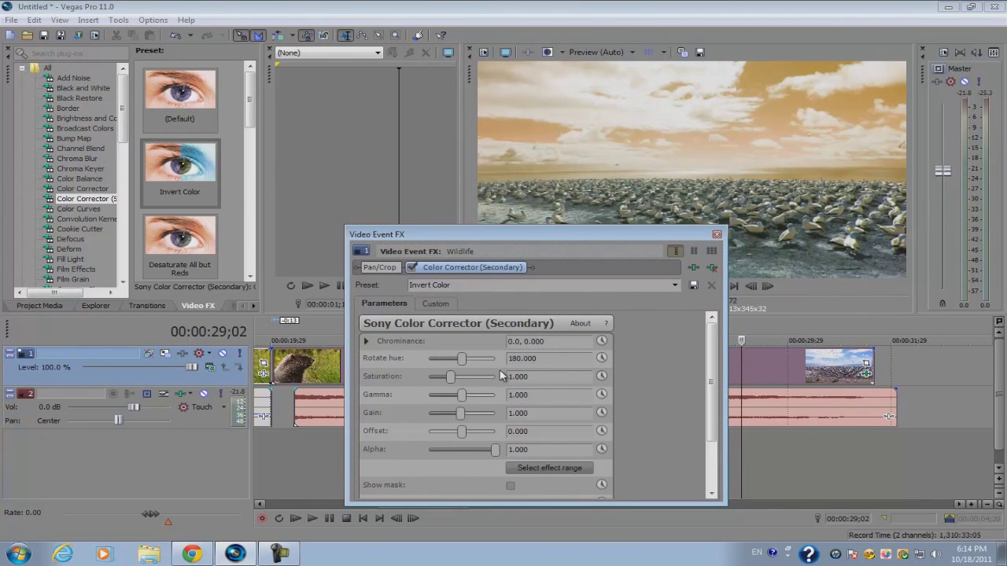
pyautogui.moveTo(461, 360); pyautogui.dragTo(420, 439)
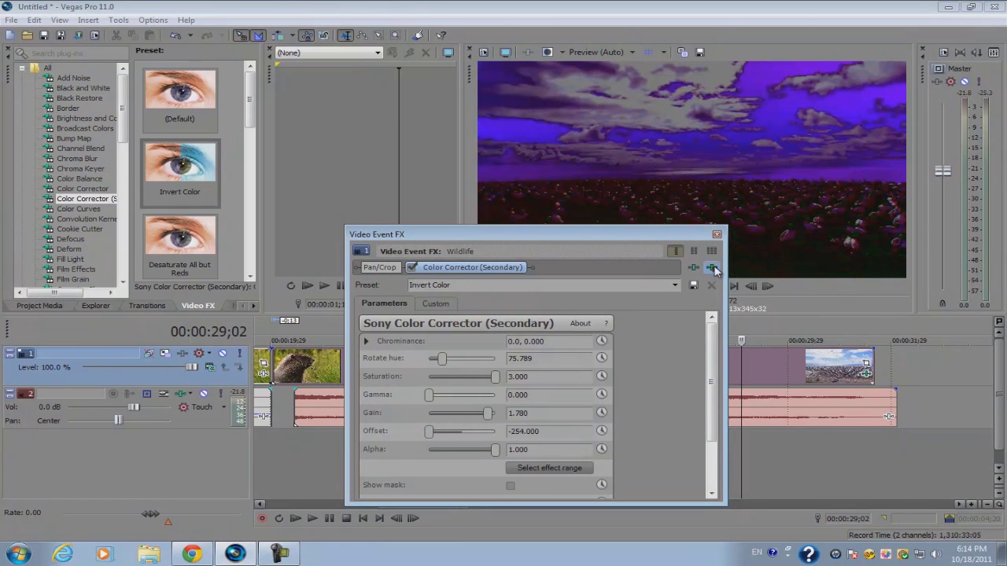
# - Remove Color Corrector (Secondary) from the last video event and close its effect settings
pyautogui.click(472, 267)
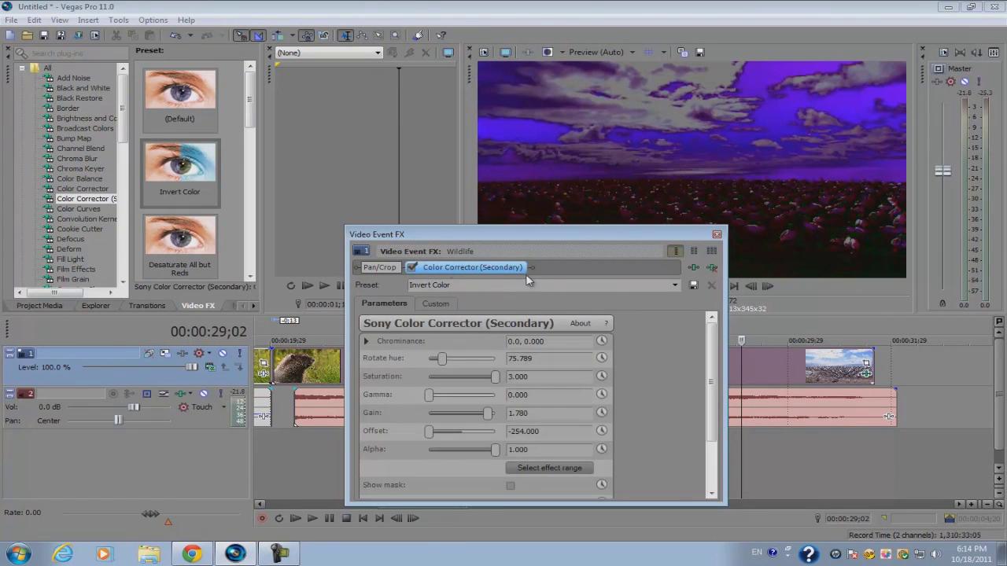
pyautogui.click(713, 268)
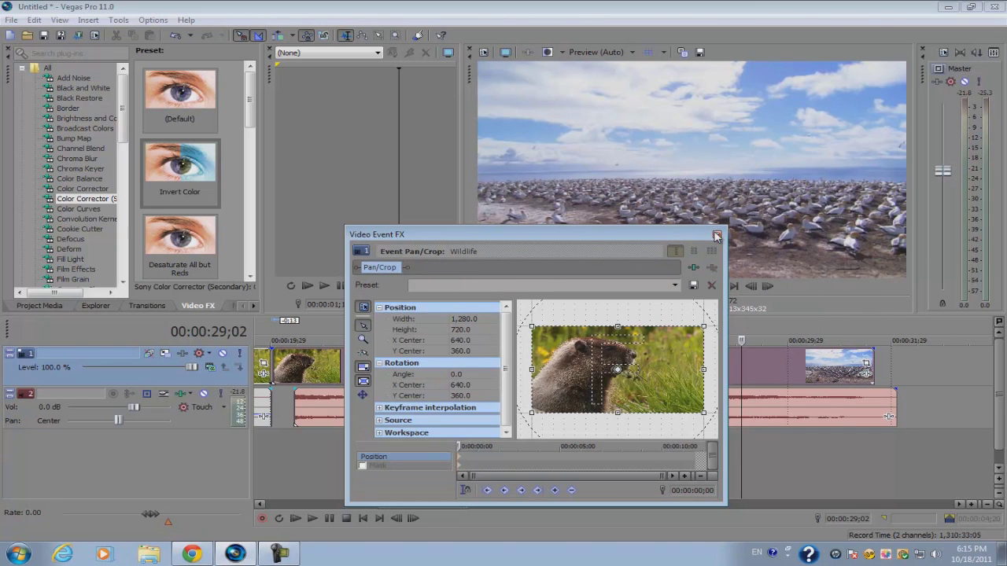
pyautogui.click(717, 236)
# - Reapply the Color Corrector (Secondary) Invert Color preset to the last video event, previewing it at 00:00:24;09
pyautogui.click(495, 375)
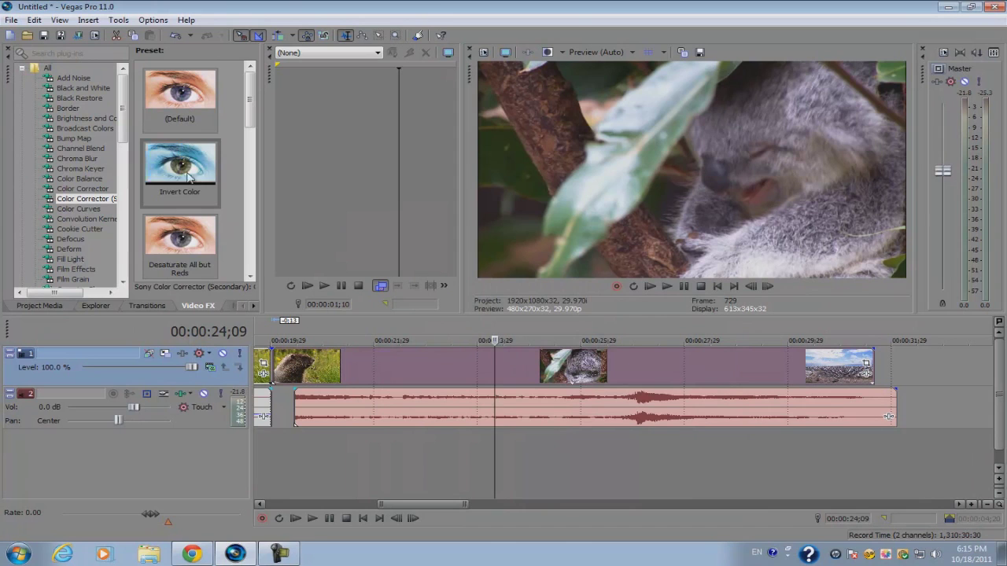
pyautogui.moveTo(189, 179); pyautogui.dragTo(560, 370)
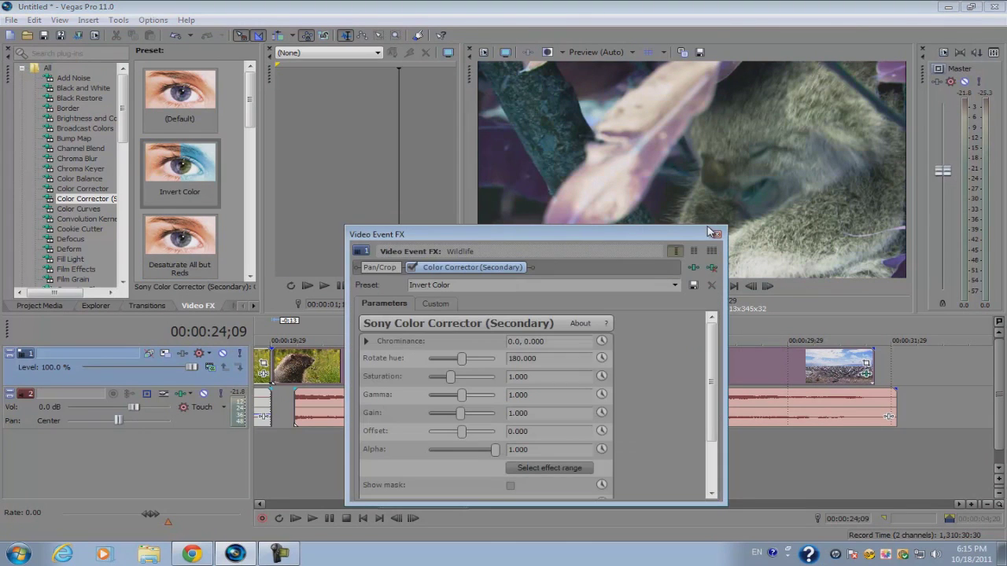
pyautogui.moveTo(681, 228); pyautogui.dragTo(668, 206)
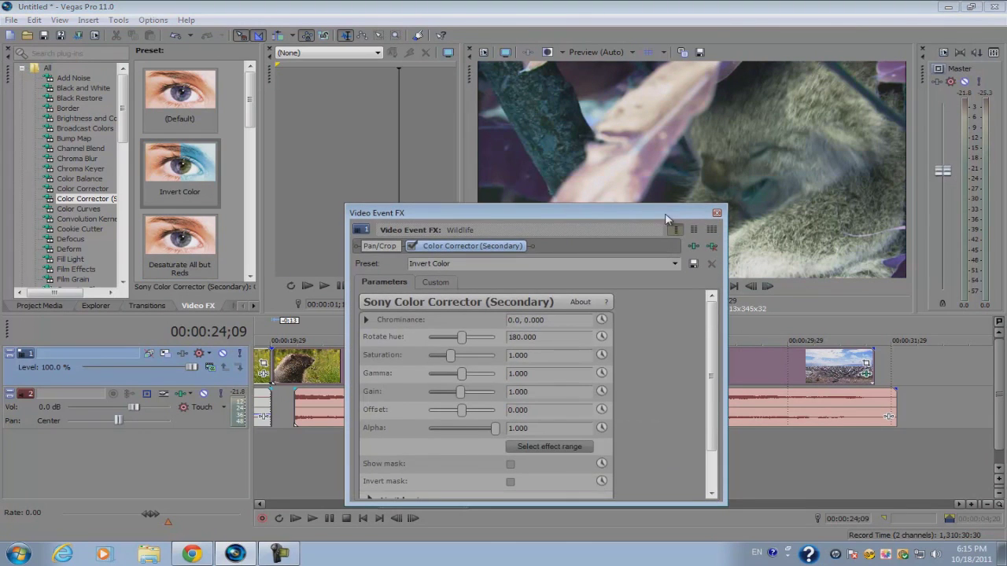
pyautogui.click(717, 213)
# - Close the Trimmer window to give the effects area more room
pyautogui.scroll(-3, 473, 368)
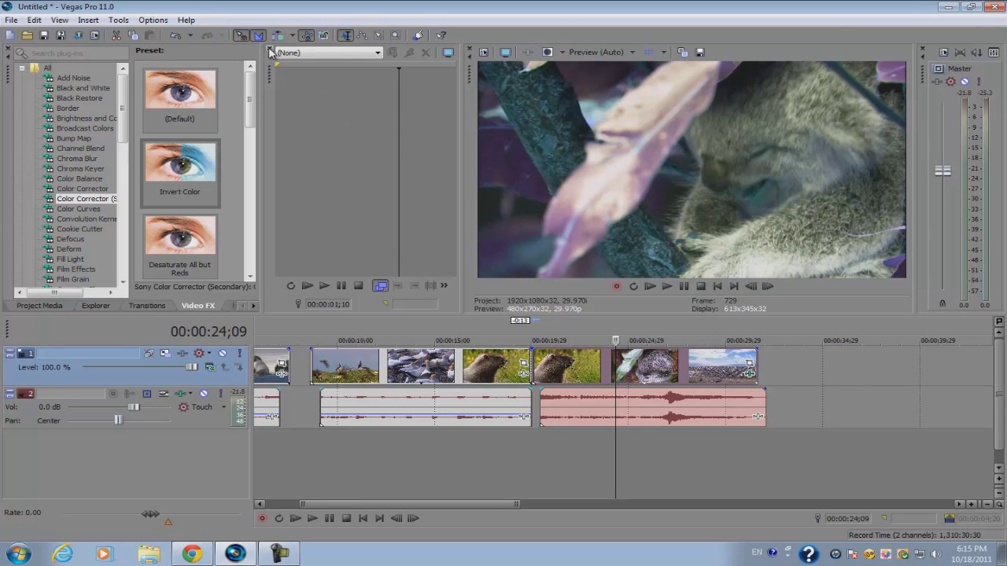
pyautogui.click(420, 368)
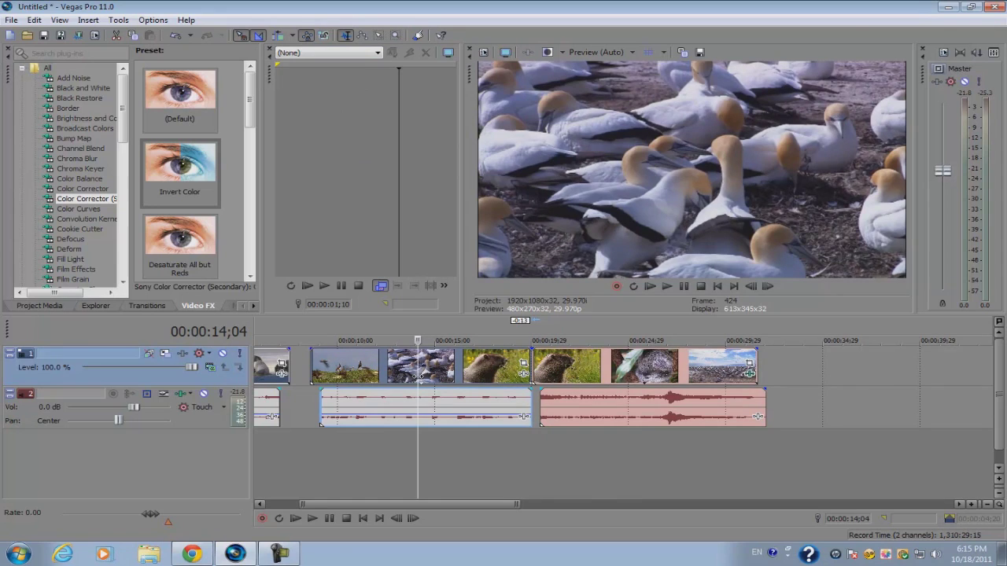
pyautogui.scroll(-5, 530, 371)
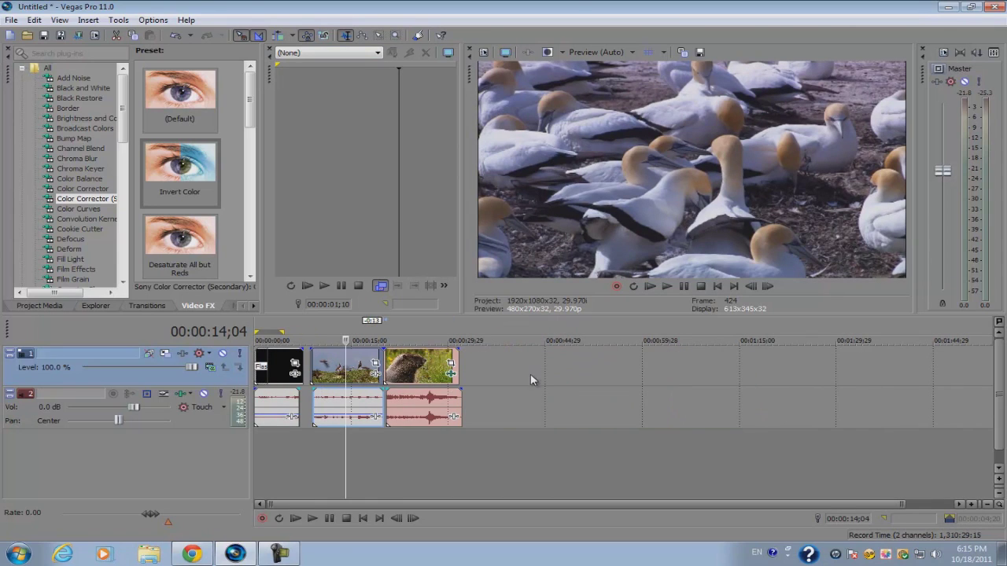
pyautogui.click(333, 137)
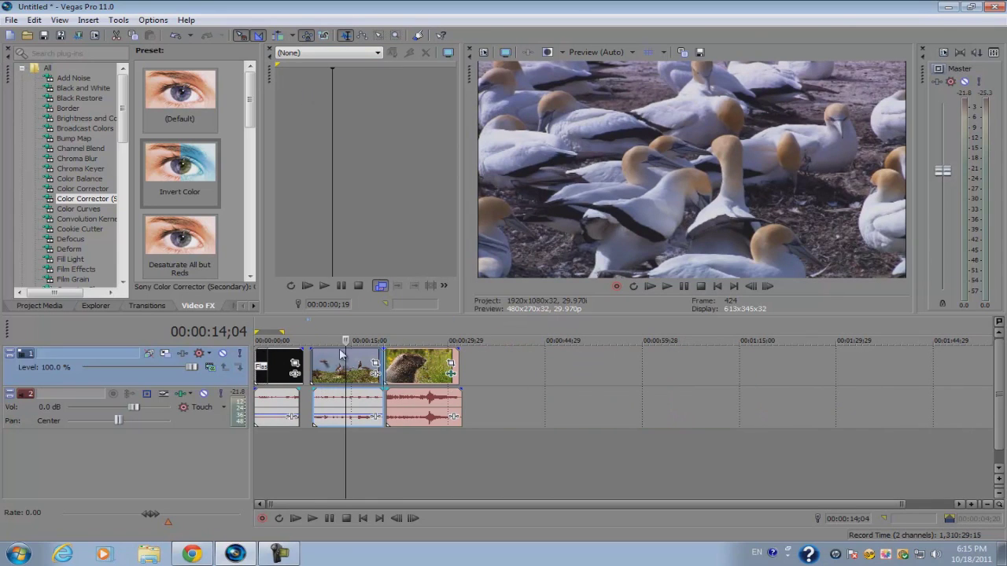
pyautogui.click(270, 50)
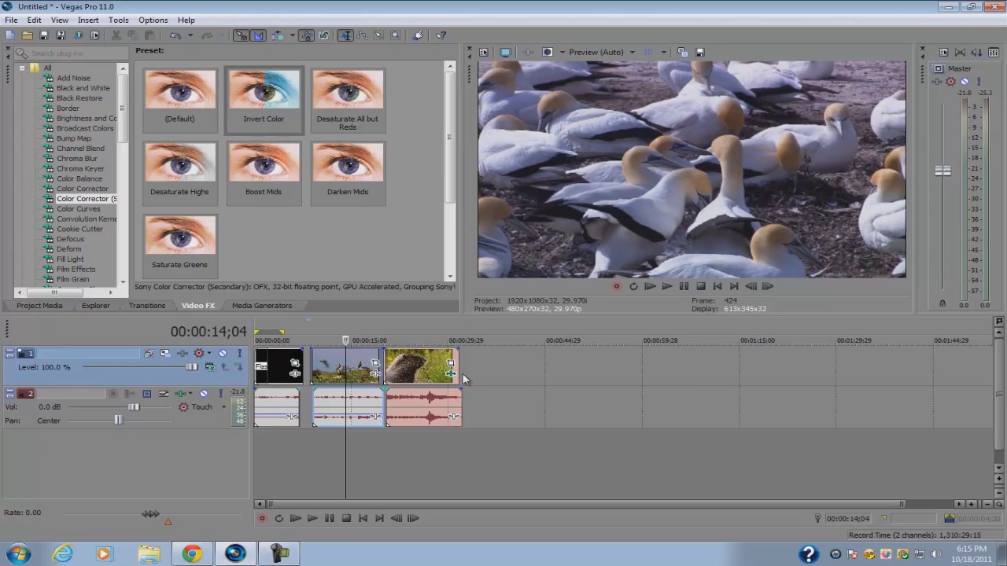
# - Place the cursor in the empty area after the clips at 00:00:37;05 and insert a new video track
pyautogui.click(547, 364)
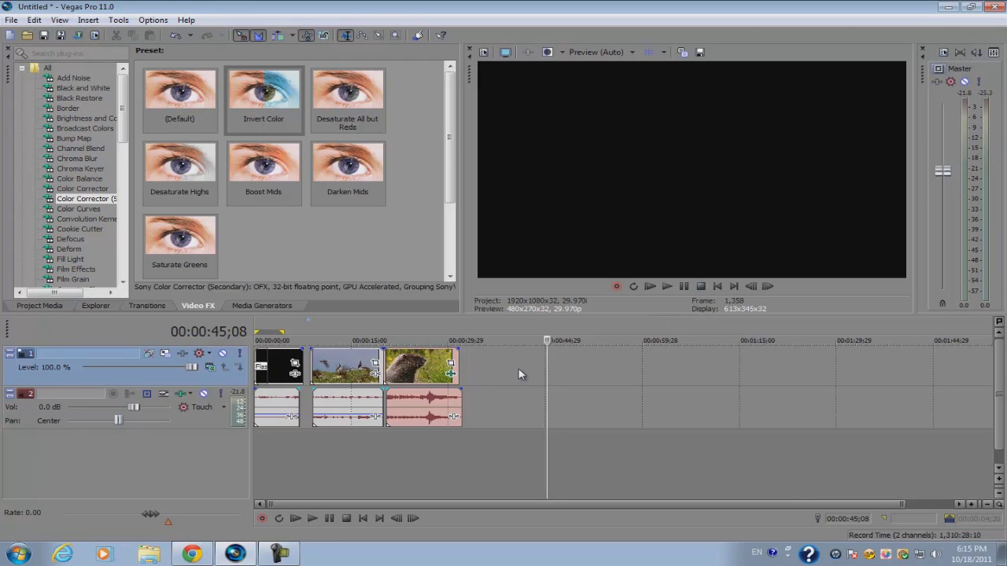
pyautogui.rightClick(575, 460)
pyautogui.click(494, 454)
pyautogui.rightClick(541, 457)
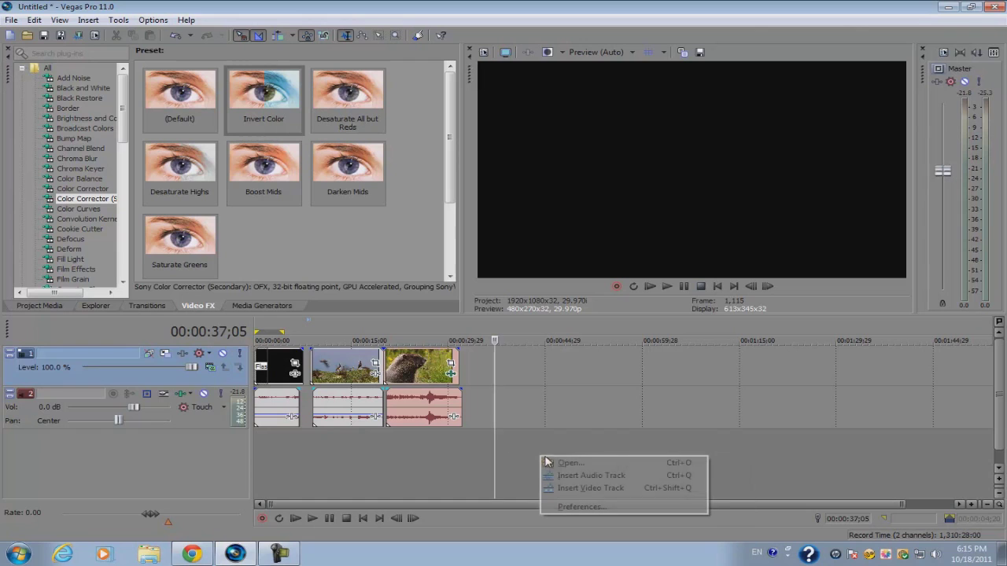
pyautogui.click(608, 486)
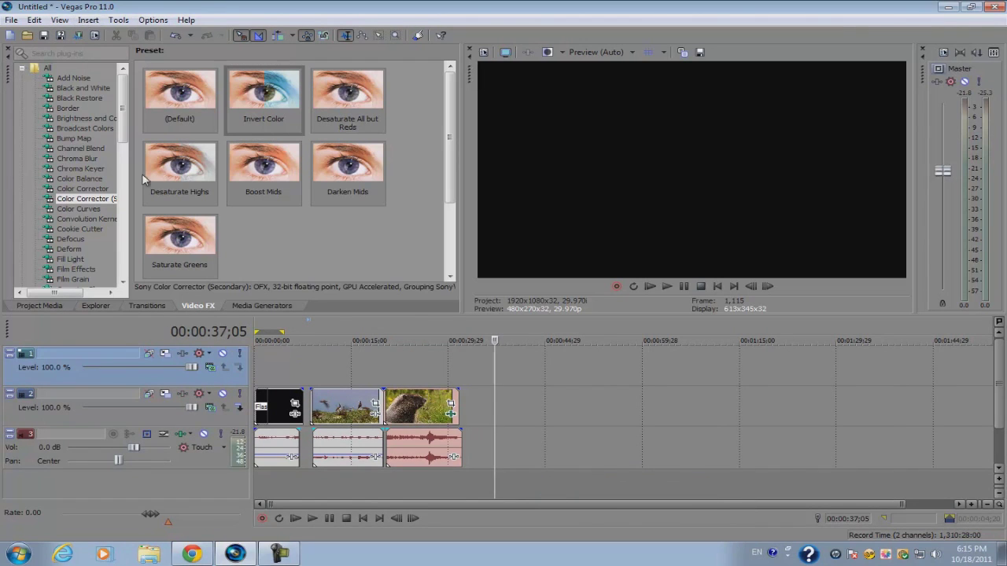
# - Insert text media on the new video track and replace its sample text with "Thehweee"
pyautogui.click(88, 20)
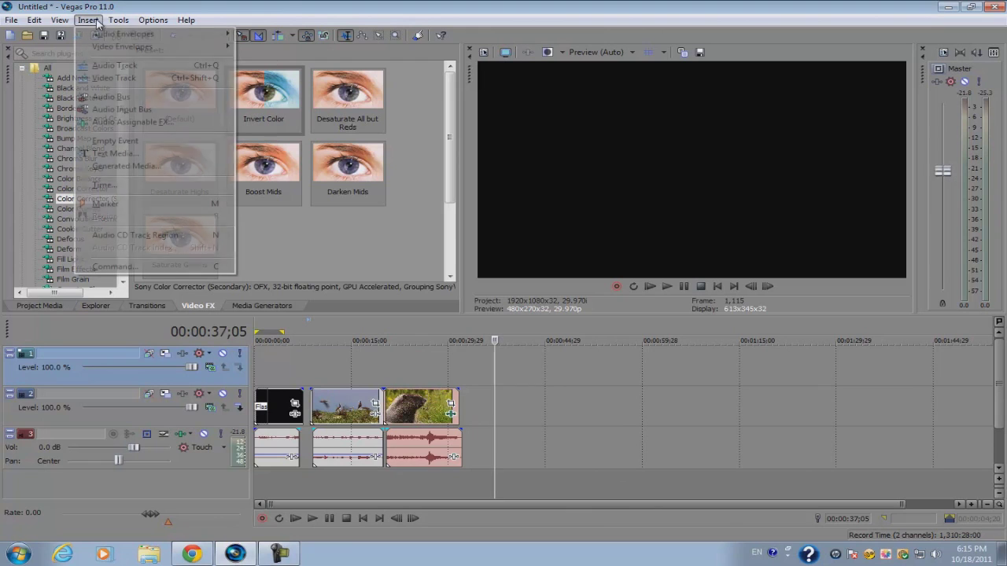
pyautogui.click(130, 156)
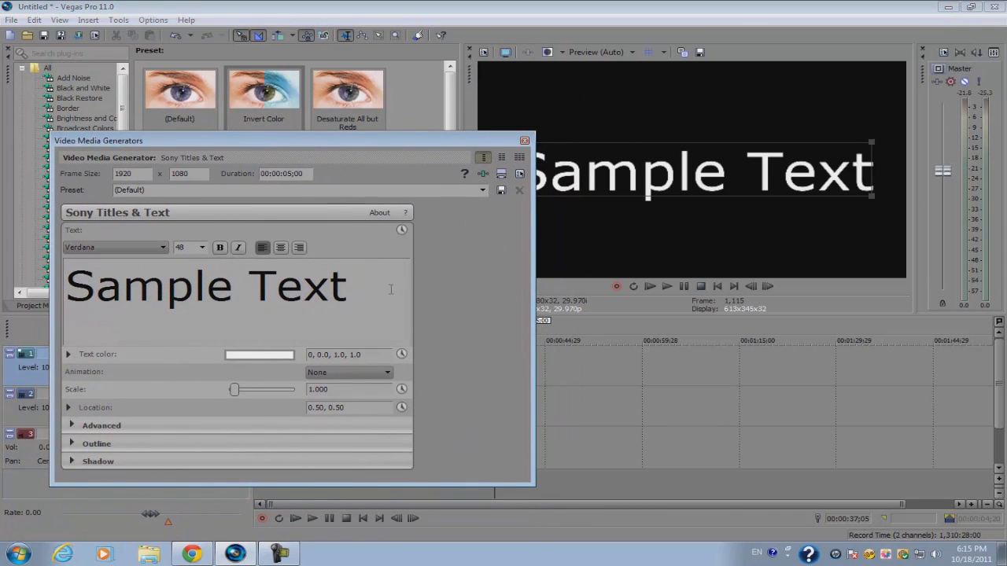
pyautogui.moveTo(409, 324); pyautogui.dragTo(35, 240)
pyautogui.write('Thehweee')
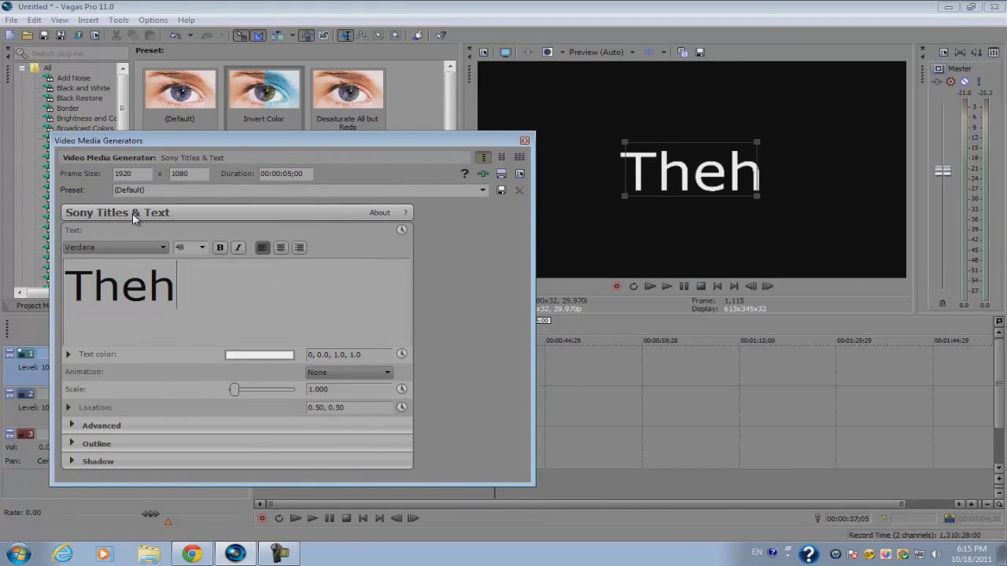
# - Try the Bellerose font for the title and change the font selection to Bodoni MT Poster Compressed
pyautogui.click(163, 247)
pyautogui.moveTo(163, 471); pyautogui.dragTo(169, 295)
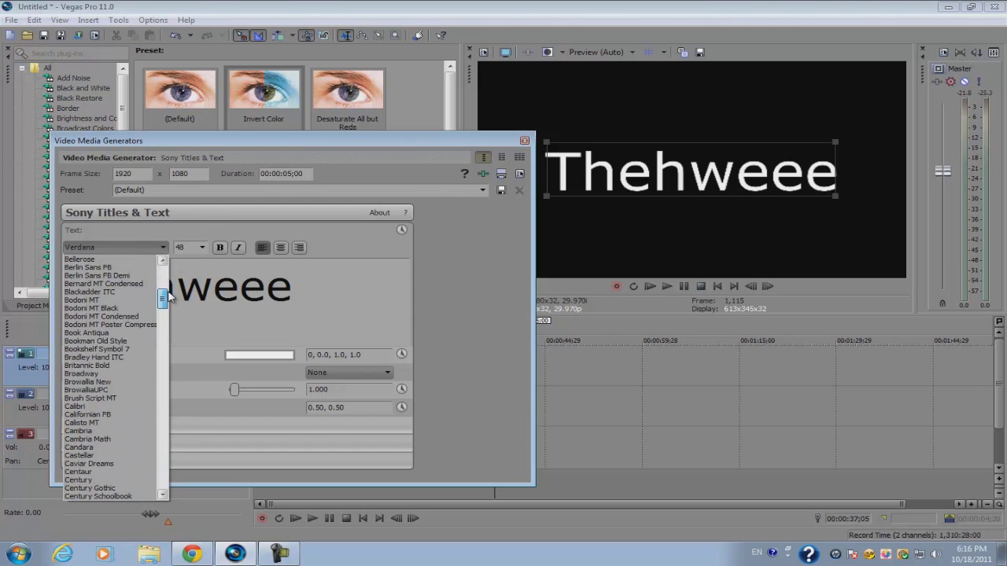
pyautogui.click(110, 331)
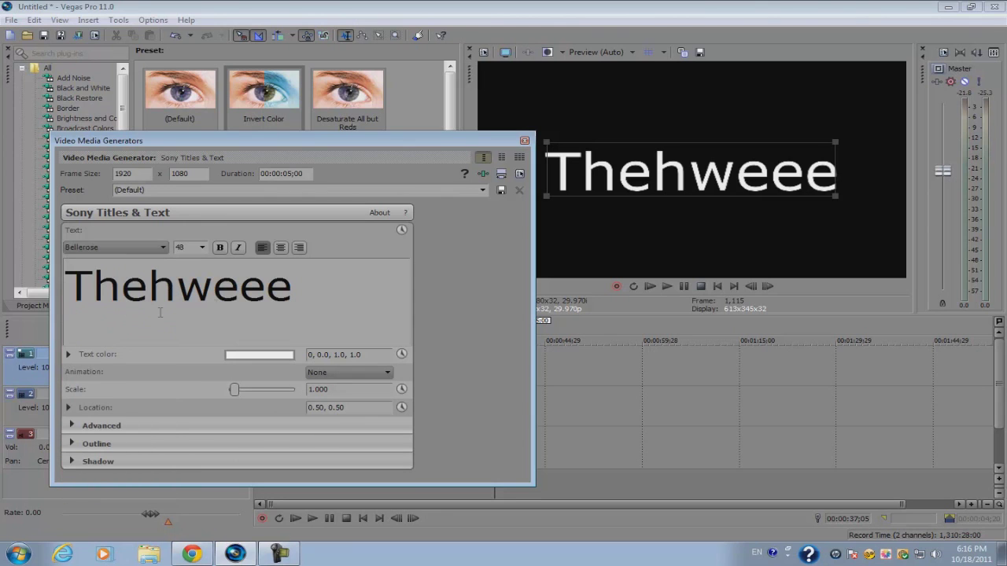
pyautogui.click(154, 247)
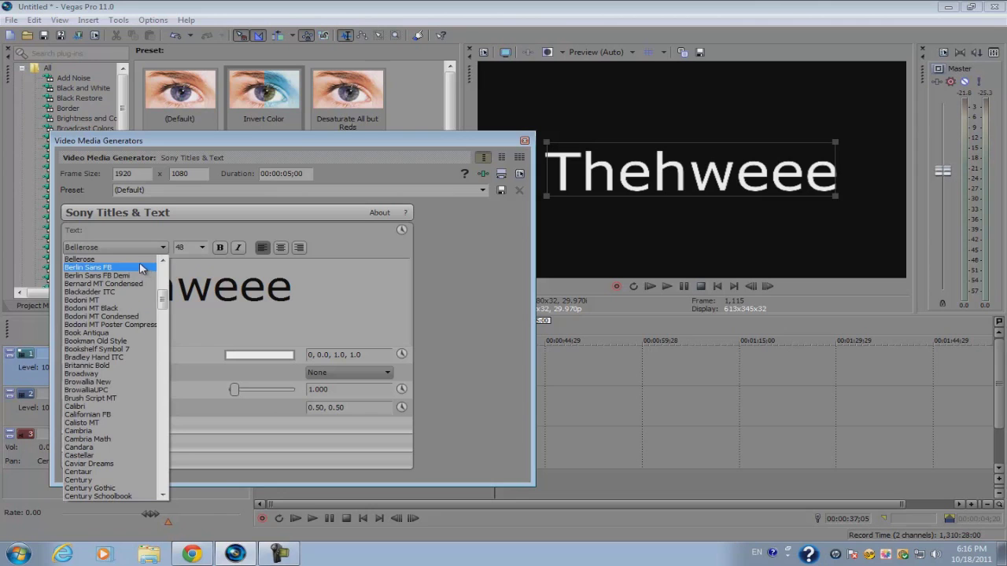
pyautogui.click(140, 260)
pyautogui.click(142, 248)
pyautogui.click(124, 325)
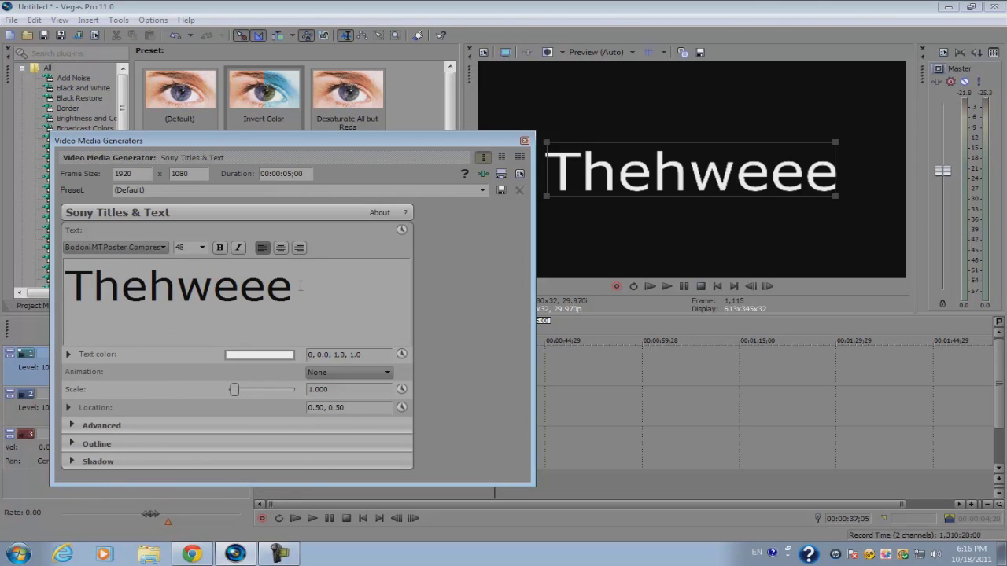
# - Select all of the title text and change its font to Walkway Black RevOblique
pyautogui.hotkey('ctrl', 'a')
pyautogui.click(139, 245)
pyautogui.click(133, 312)
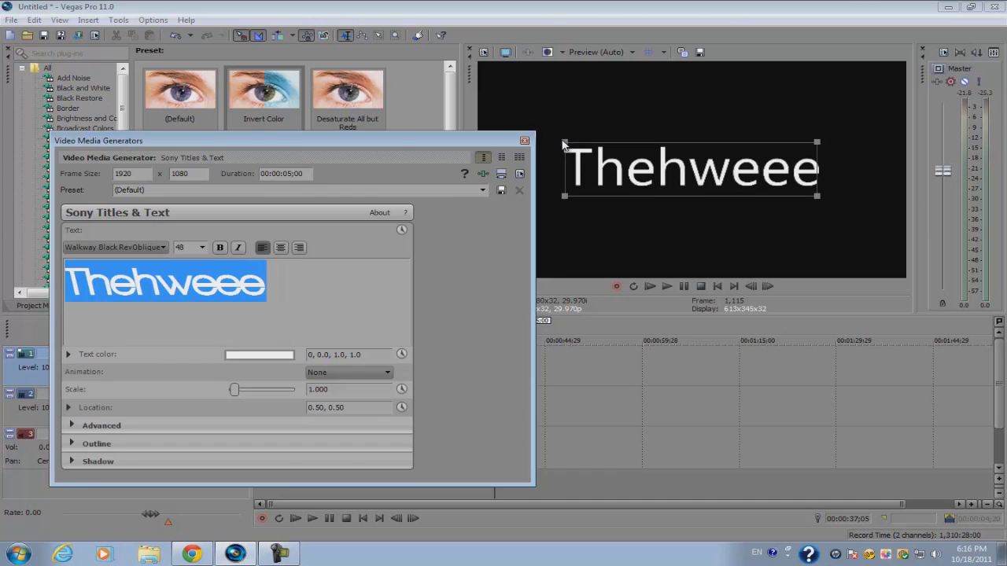
# - Scale the title up in the preview until it nearly fills the frame width, and close the media generator window
pyautogui.moveTo(564, 144); pyautogui.dragTo(563, 144)
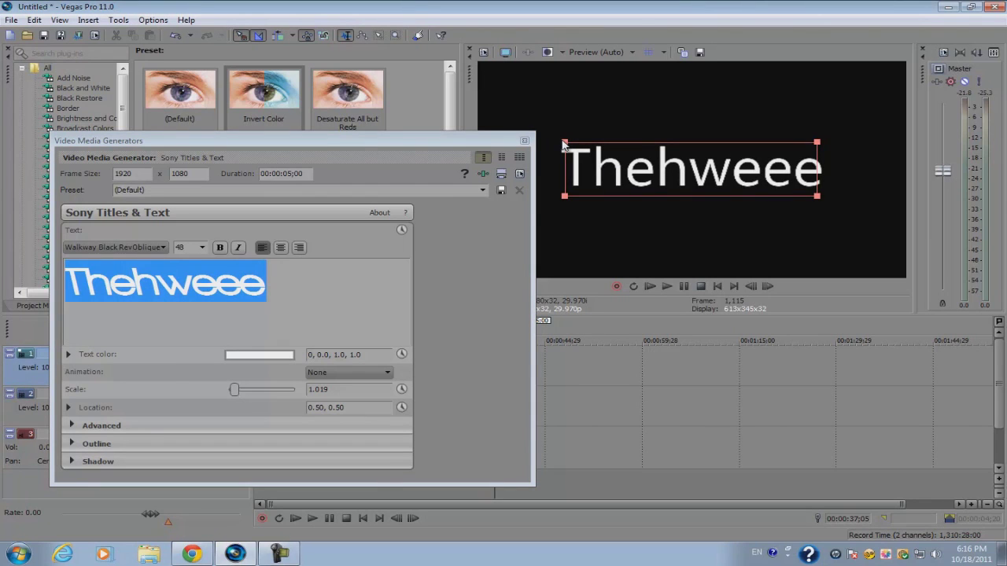
pyautogui.moveTo(564, 144); pyautogui.dragTo(560, 107)
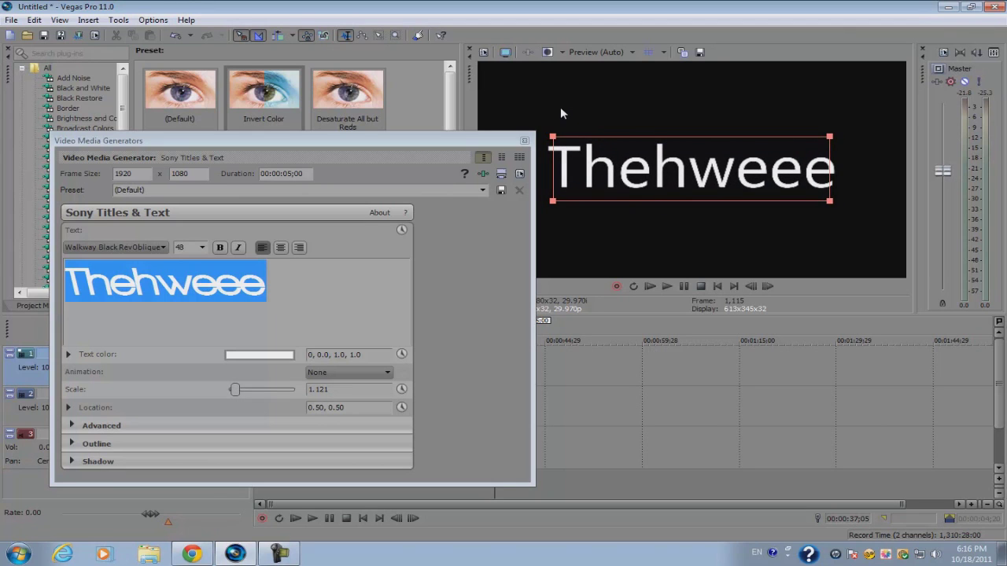
pyautogui.moveTo(236, 392)
pyautogui.mouseDown()
pyautogui.moveTo(259, 390)
pyautogui.moveTo(236, 391)
pyautogui.mouseUp()
pyautogui.click(524, 141)
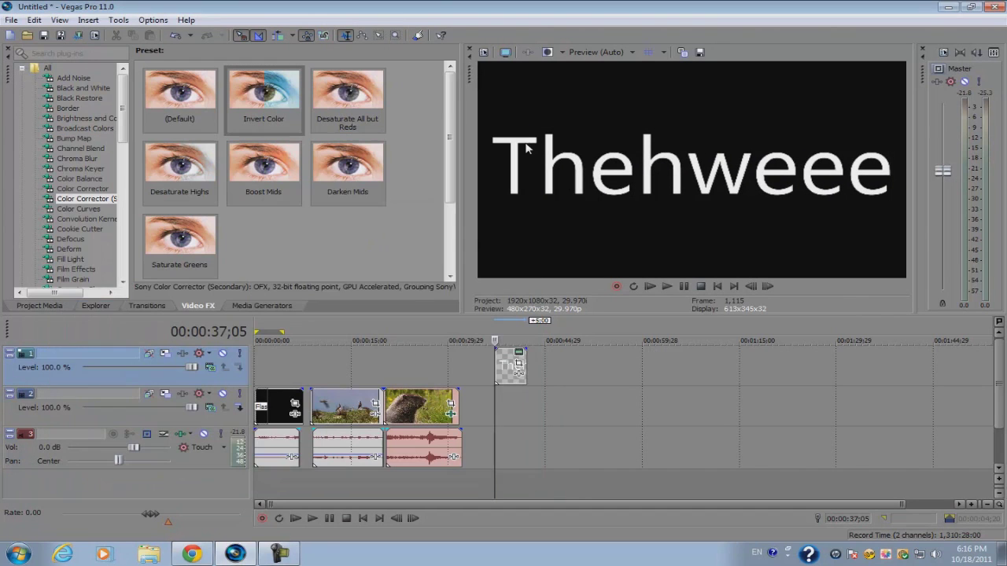
pyautogui.click(520, 375)
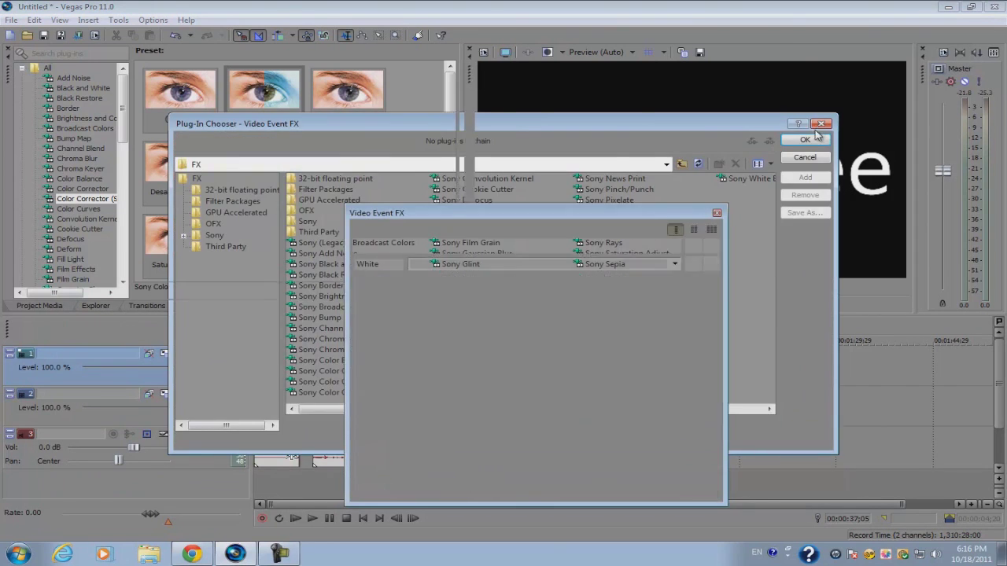
pyautogui.click(815, 135)
pyautogui.click(719, 217)
# - Slide the marmot clip over the end of the bird clip for an automatic crossfade of about three seconds, and preview a frame inside it
pyautogui.scroll(2, 585, 367)
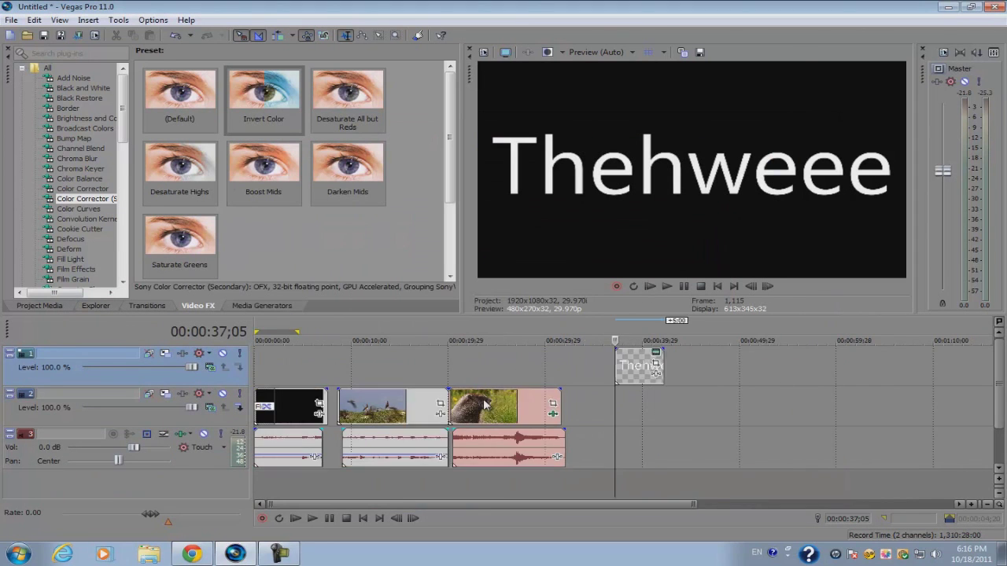
pyautogui.scroll(-2, 584, 367)
pyautogui.click(383, 404)
pyautogui.scroll(3, 384, 403)
pyautogui.moveTo(716, 402); pyautogui.dragTo(574, 406)
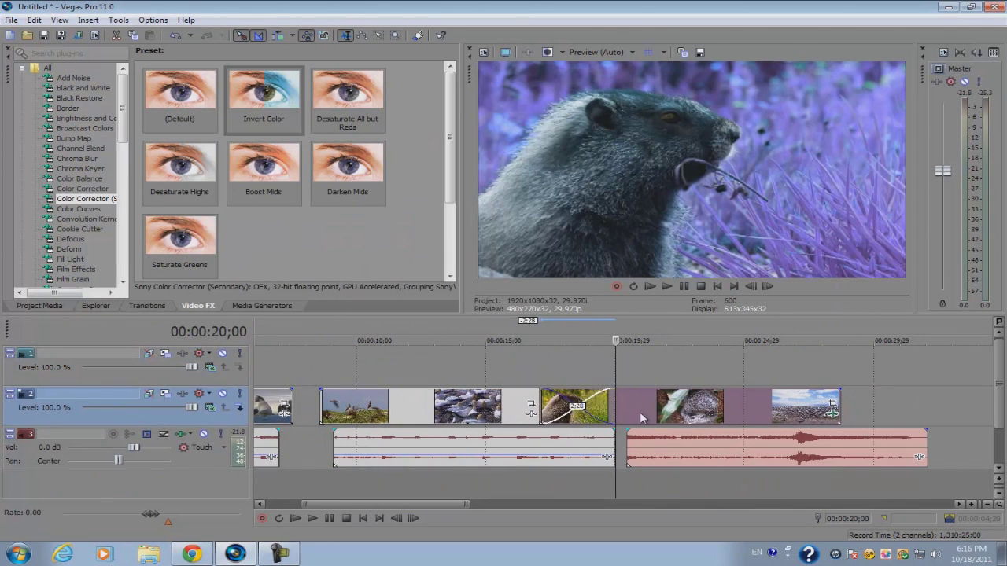
pyautogui.click(583, 403)
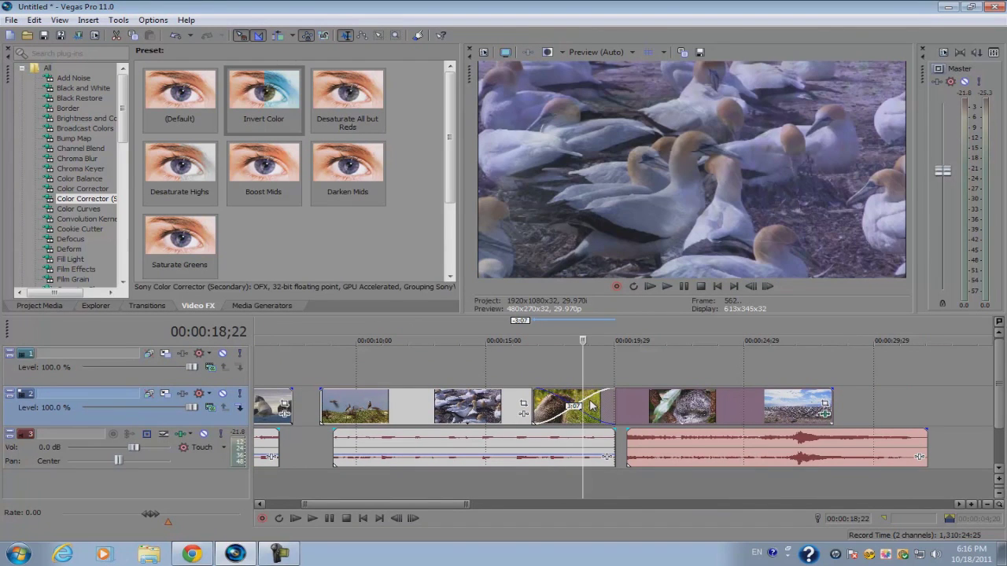
# - Separate the marmot clip from the bird clip and overlap them again with Automatic Crossfades turned off
pyautogui.moveTo(700, 415); pyautogui.dragTo(812, 418)
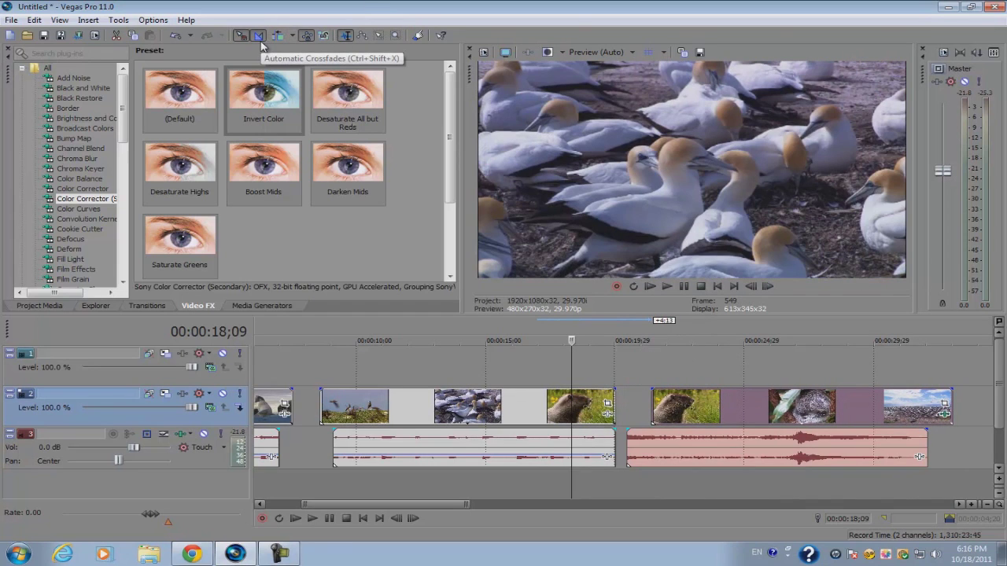
pyautogui.click(258, 36)
pyautogui.moveTo(741, 405); pyautogui.dragTo(608, 406)
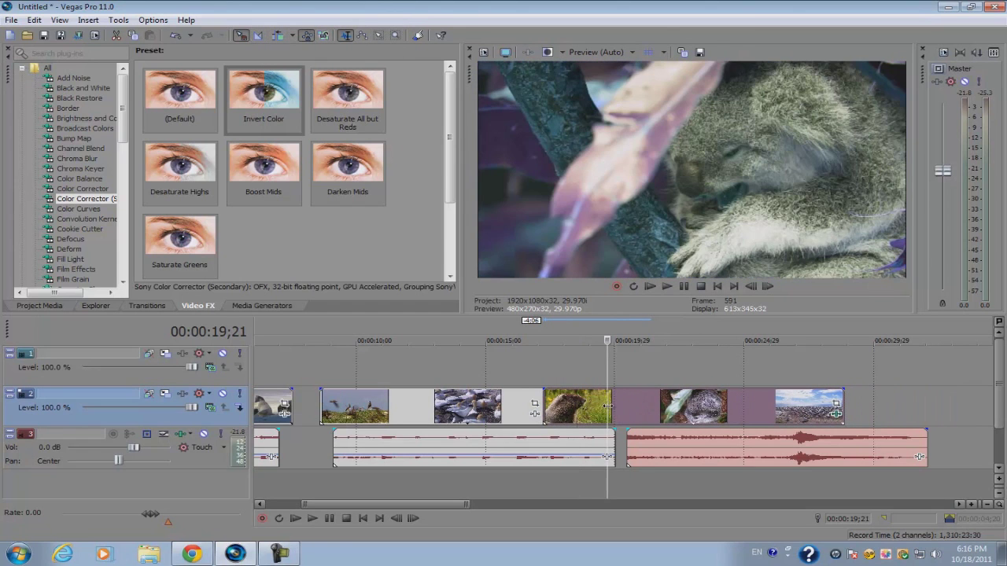
# - Turn Automatic Crossfades back on and shift the marmot clip slightly further over the bird clip to crossfade them
pyautogui.click(260, 38)
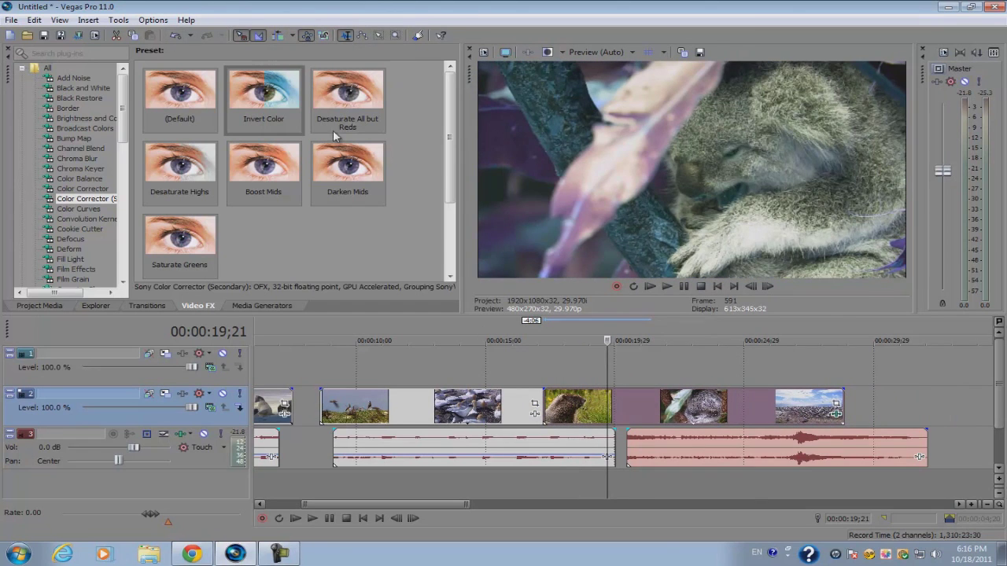
pyautogui.moveTo(558, 405); pyautogui.dragTo(541, 402)
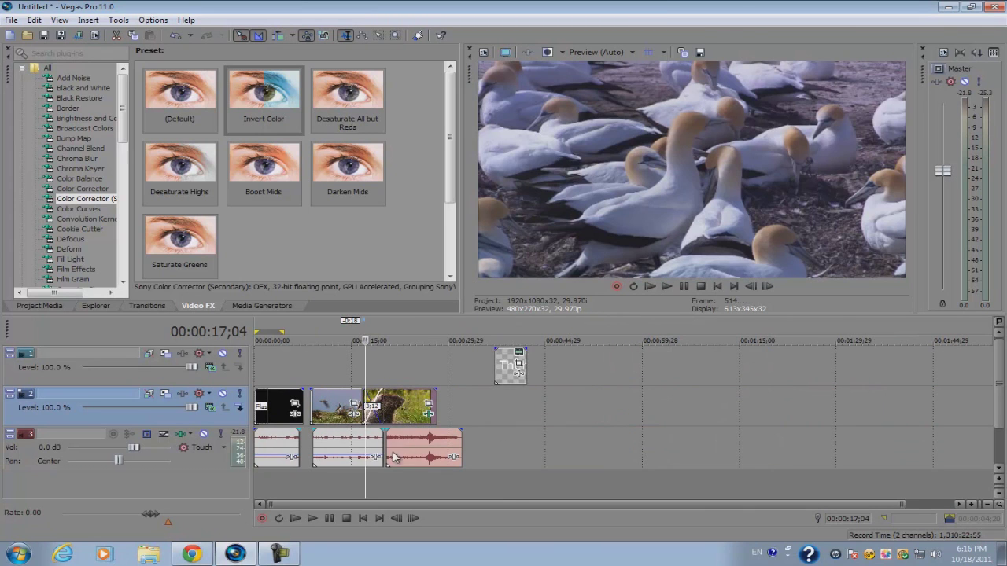
# - Raise the gain of the first and second audio clips back to full level
pyautogui.click(329, 446)
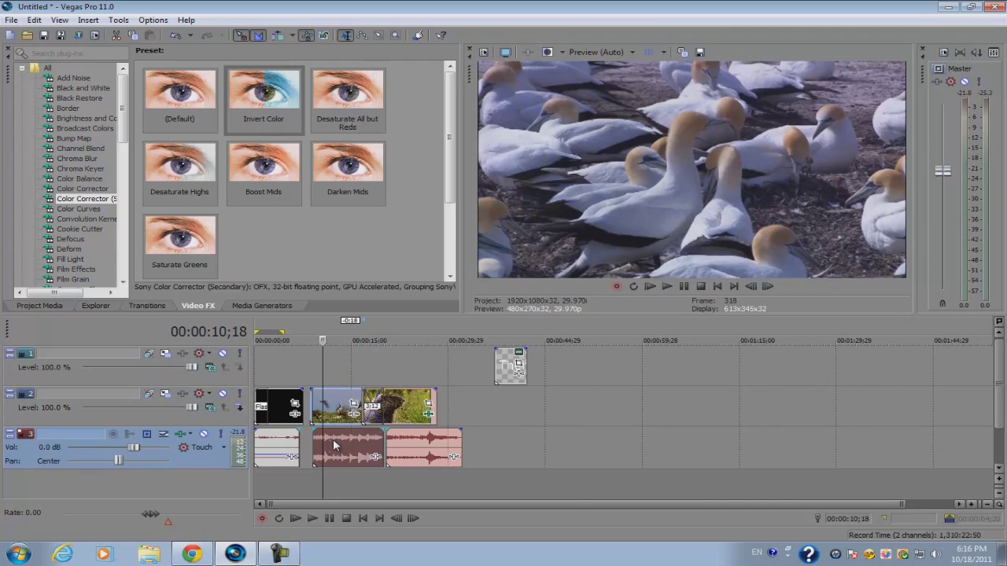
pyautogui.scroll(5, 329, 445)
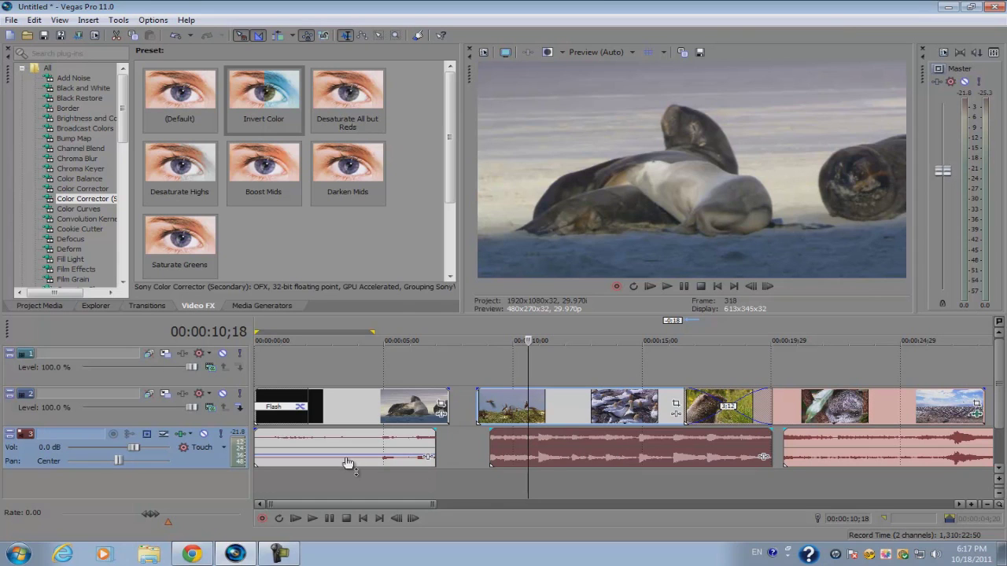
pyautogui.click(391, 451)
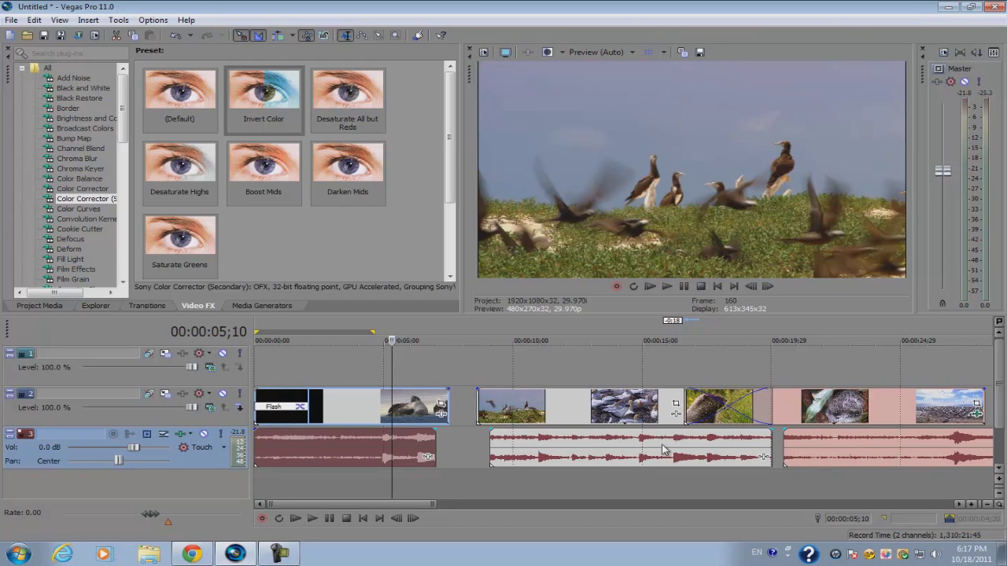
# - Lower the second audio clip's gain strongly and play the clip from its start to hear the change
pyautogui.click(607, 437)
pyautogui.scroll(5, 604, 432)
pyautogui.scroll(-5, 603, 432)
pyautogui.click(401, 423)
pyautogui.scroll(5, 401, 425)
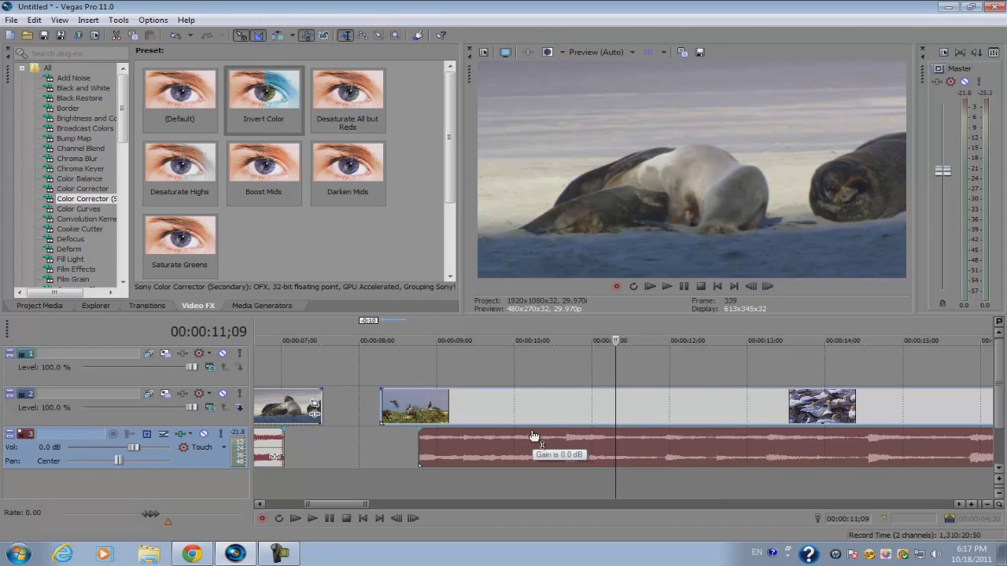
pyautogui.moveTo(533, 435); pyautogui.dragTo(517, 461)
pyautogui.hotkey('ctrl', 'Left')
pyautogui.press('space')
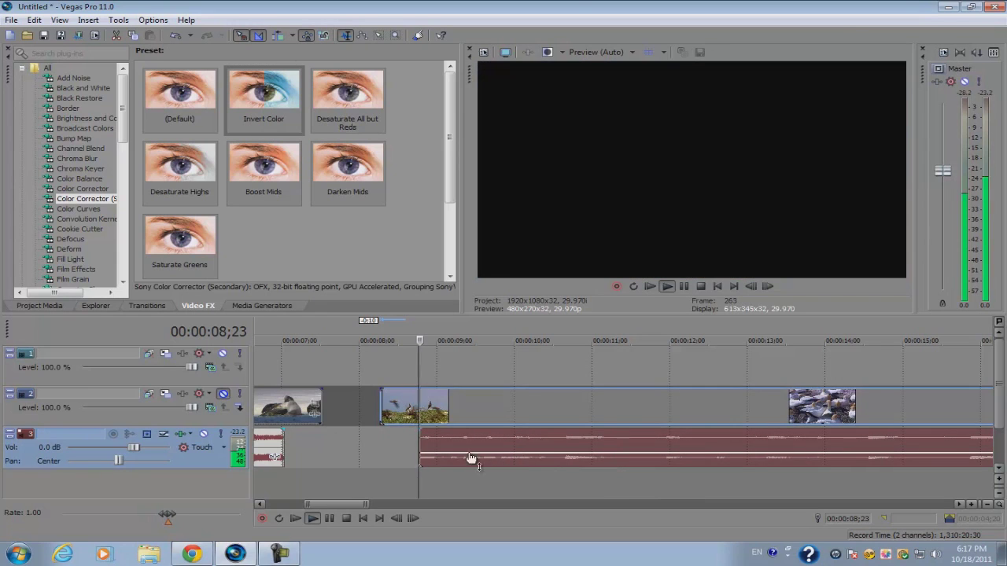
pyautogui.press('space')
# - Set the second audio clip's gain to -5.3 dB and play it back briefly
pyautogui.moveTo(513, 456)
pyautogui.mouseDown()
pyautogui.moveTo(523, 440)
pyautogui.moveTo(529, 449)
pyautogui.mouseUp()
pyautogui.press('space')
pyautogui.press('space')
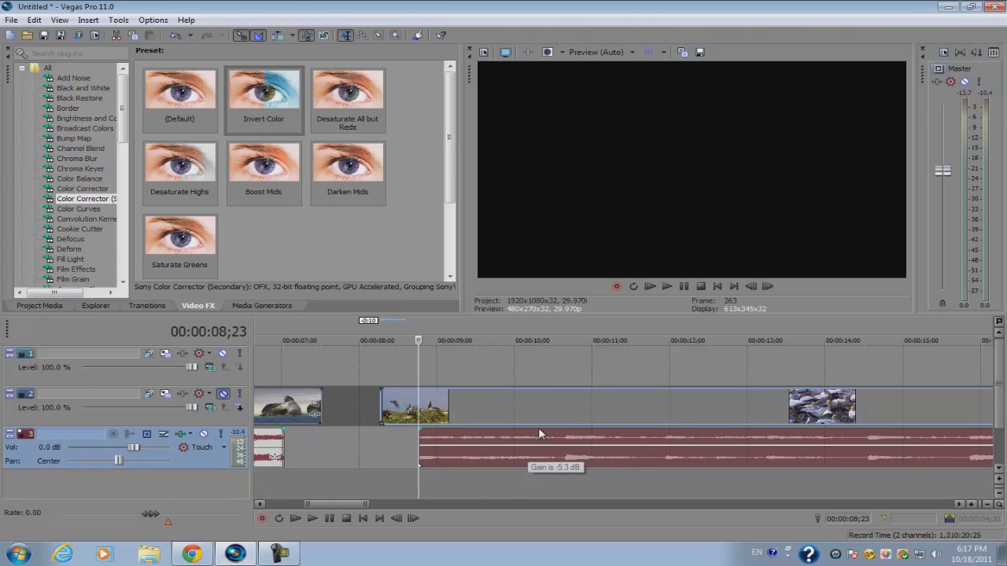
# - Mark a loop region over all the clips from the project start to 00:00:33;15 and mute the title track
pyautogui.scroll(-10, 453, 441)
pyautogui.click(418, 371)
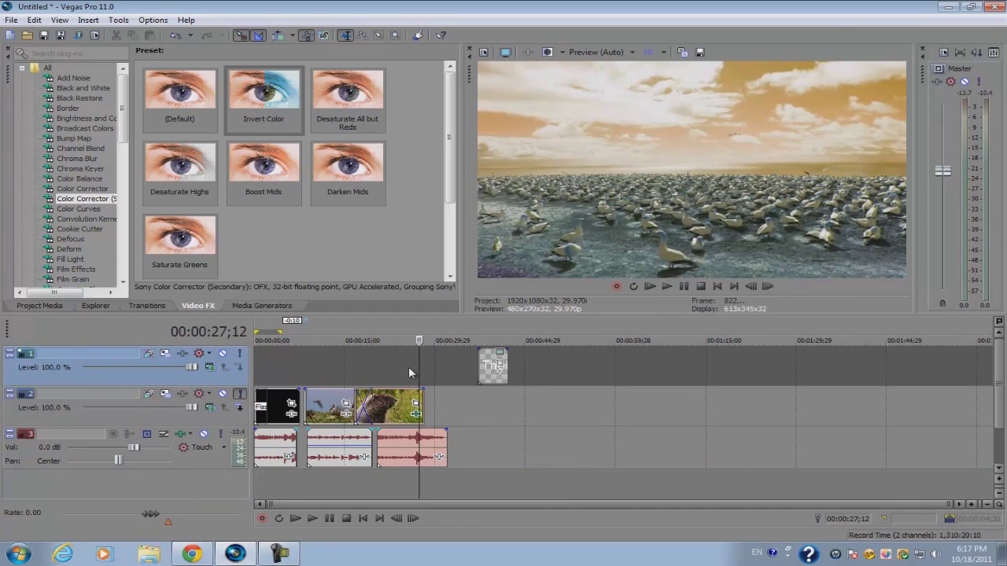
pyautogui.scroll(3, 407, 373)
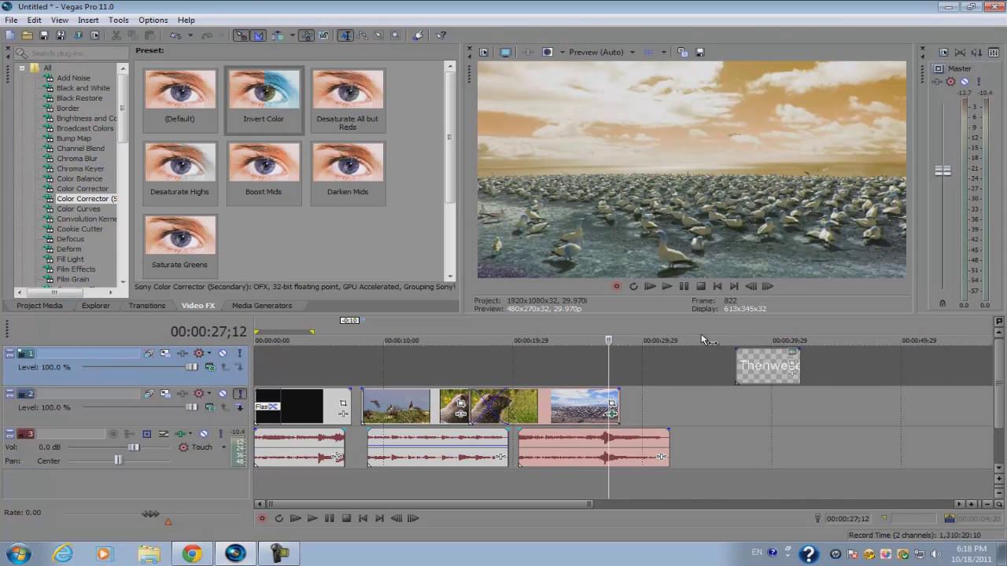
pyautogui.moveTo(688, 337); pyautogui.dragTo(253, 350)
pyautogui.scroll(3, 359, 387)
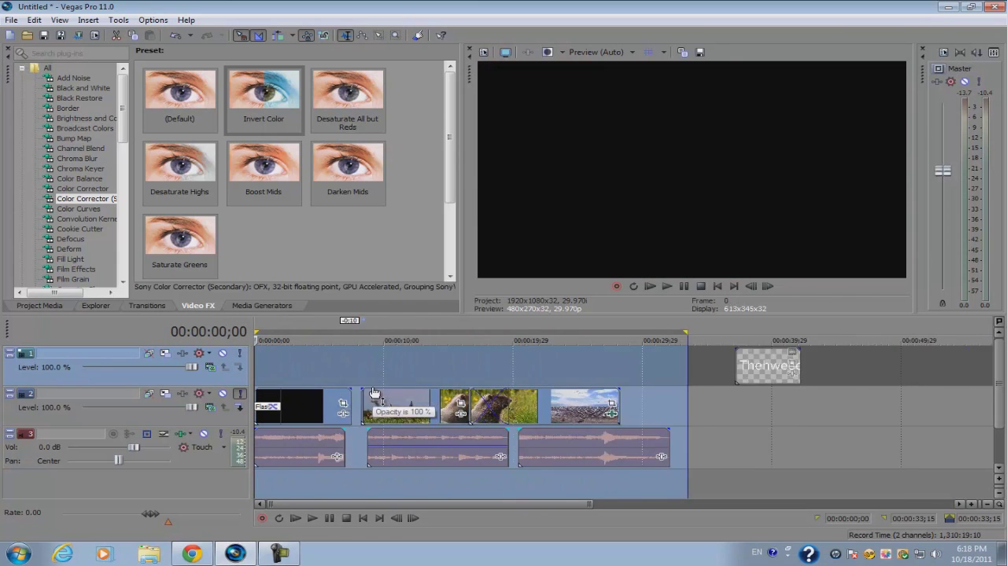
pyautogui.scroll(-5, 486, 367)
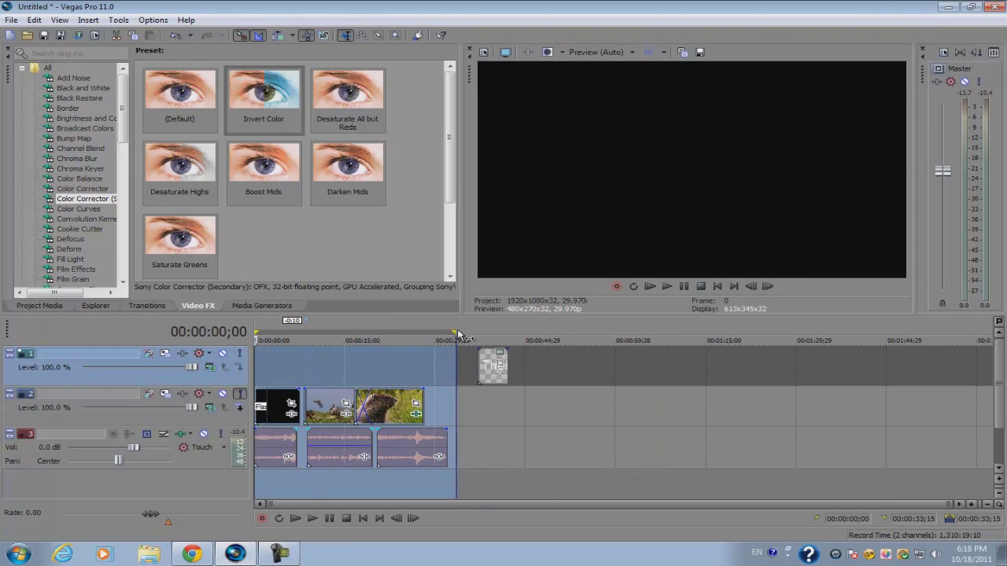
pyautogui.click(222, 353)
# - Try the Upload to YouTube form with rendering of only the loop region turned off, and cancel the upload
pyautogui.click(11, 20)
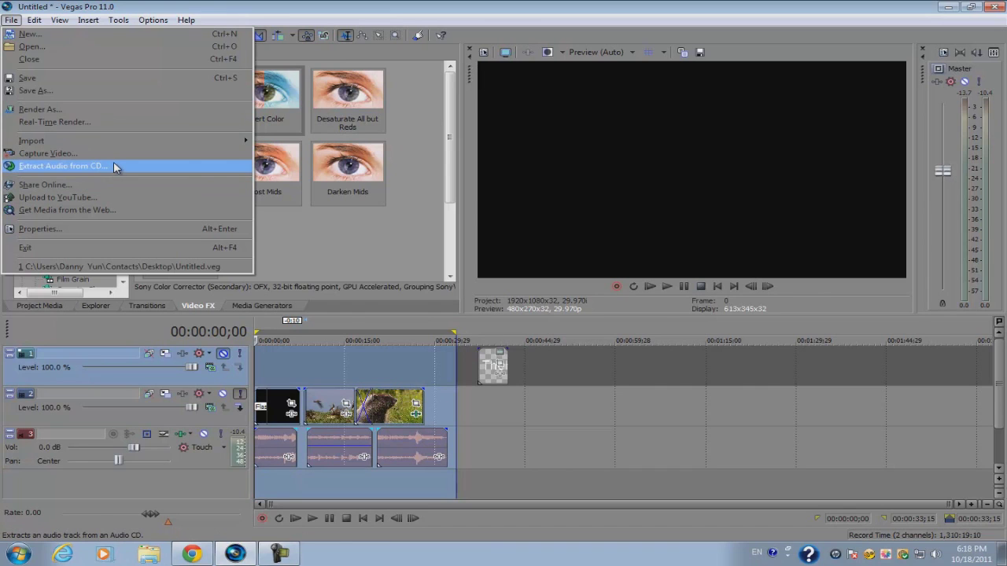
pyautogui.click(106, 203)
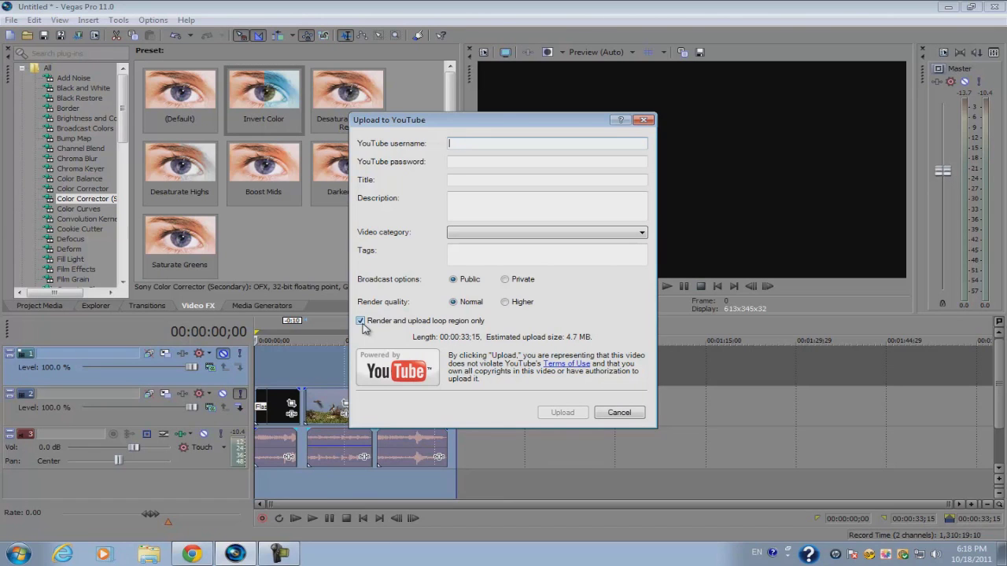
pyautogui.click(360, 321)
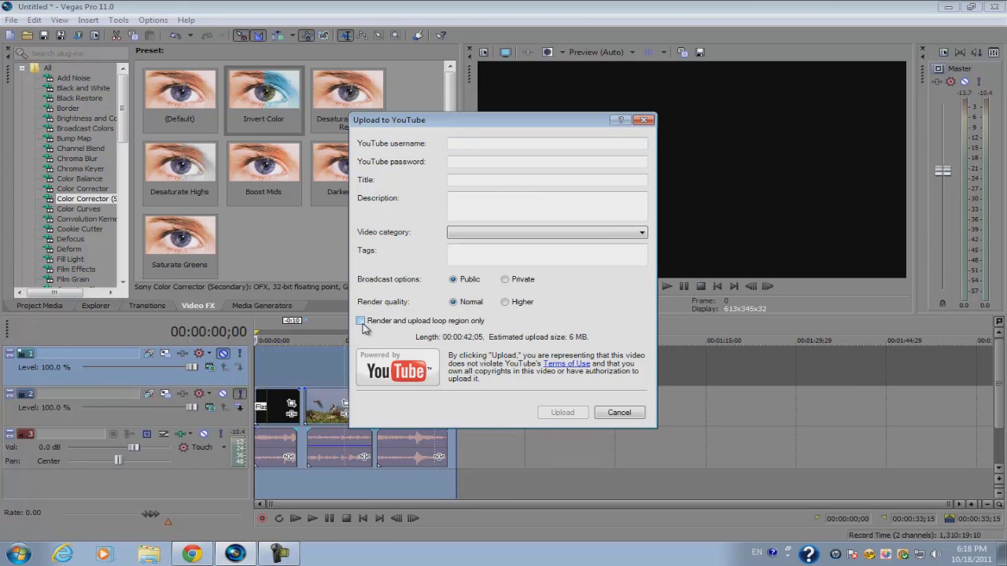
pyautogui.click(619, 413)
# - Save the project to the Desktop as a Vegas Pro project file named Untitled
pyautogui.click(12, 20)
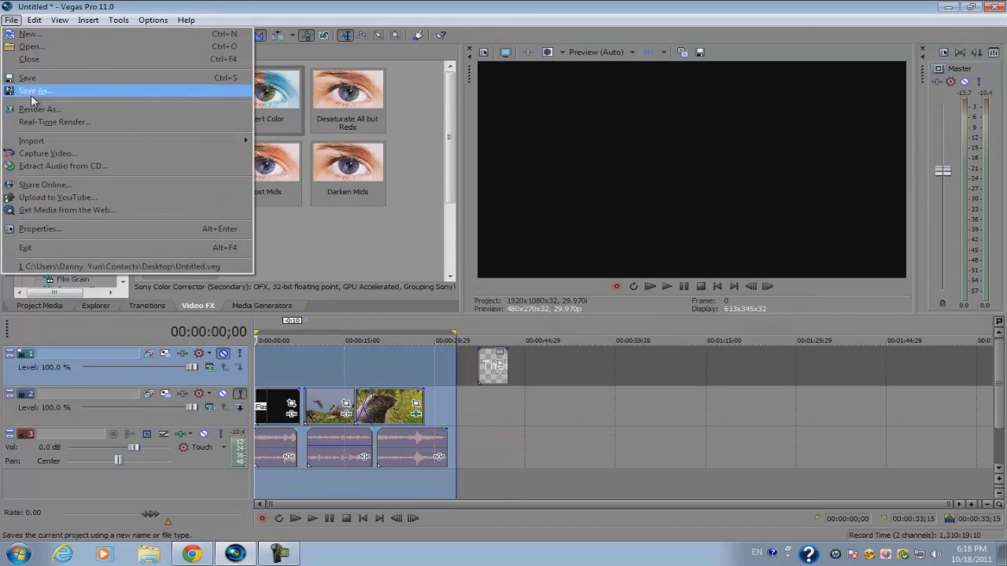
pyautogui.click(67, 81)
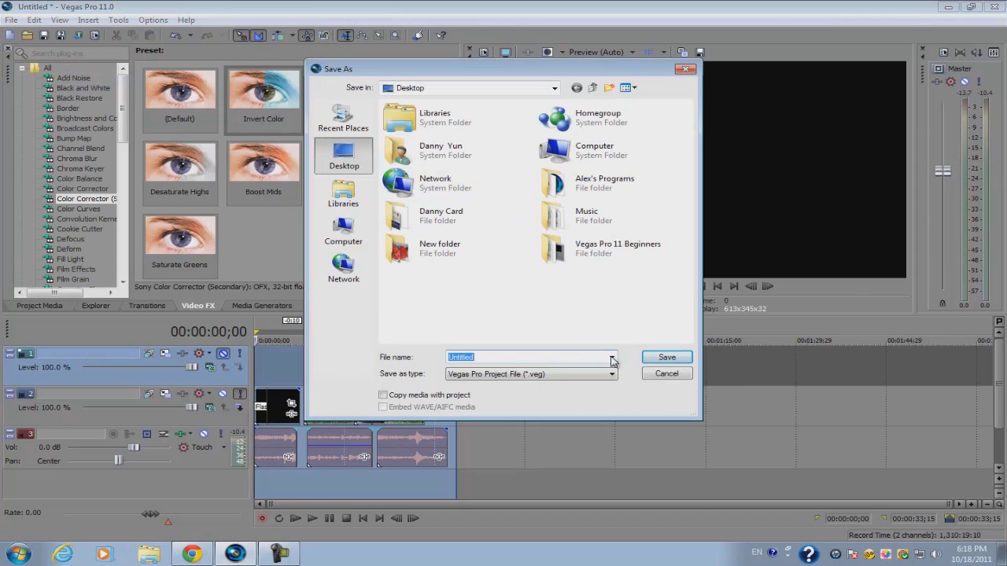
pyautogui.click(666, 357)
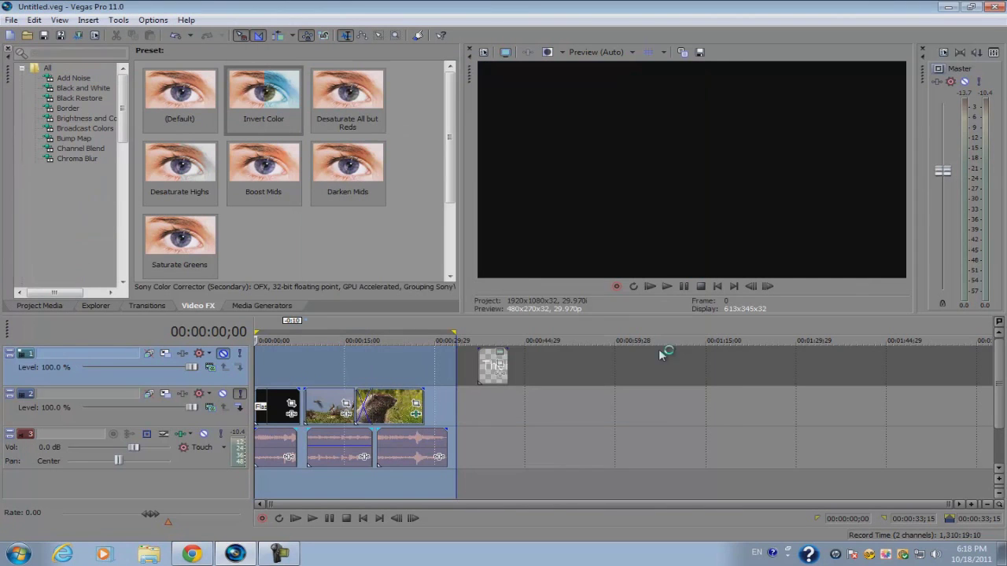
# - Clear the open windows to reach the desktop and reopen the saved Untitled project from there
pyautogui.click(948, 7)
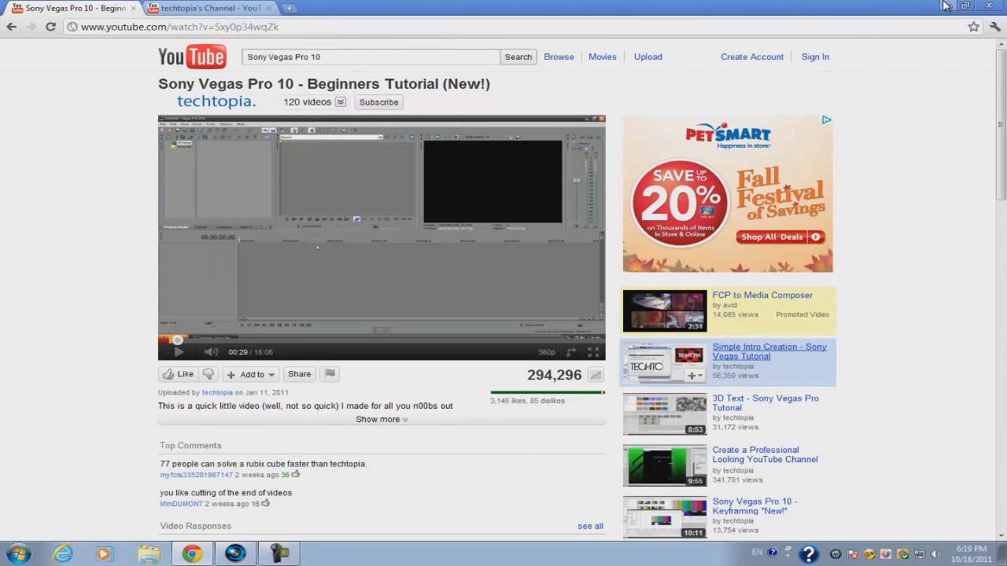
pyautogui.click(947, 7)
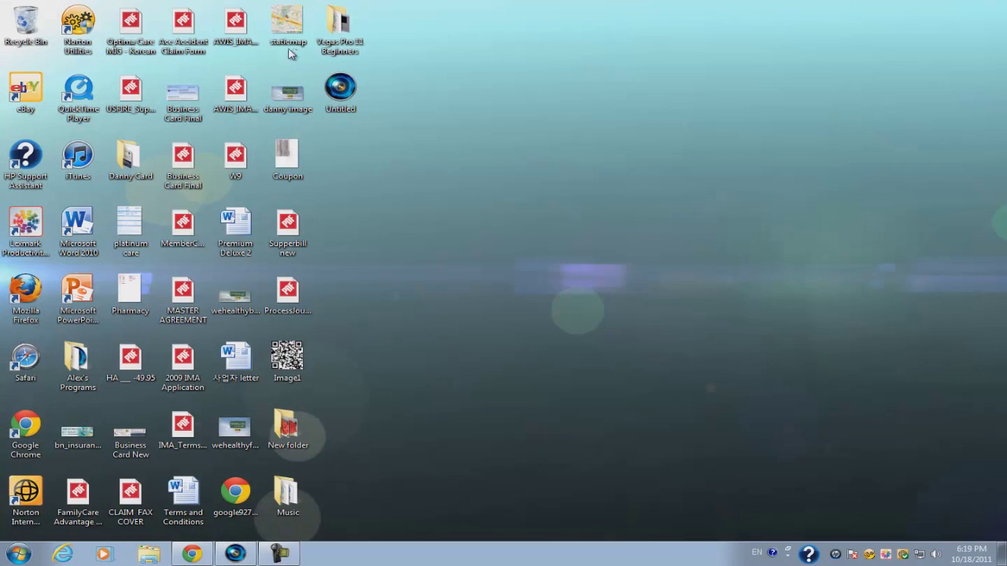
pyautogui.doubleClick(335, 94)
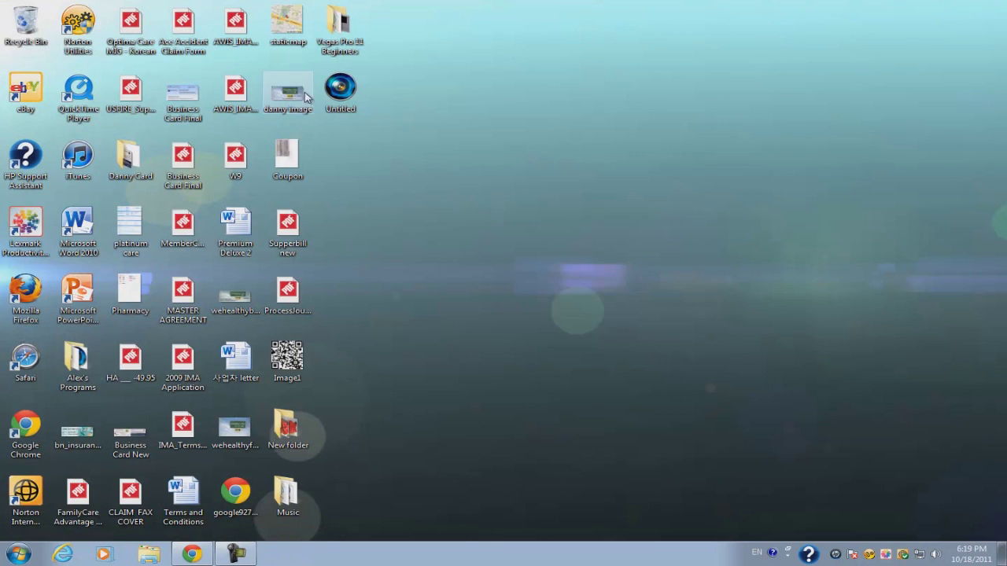
pyautogui.doubleClick(342, 89)
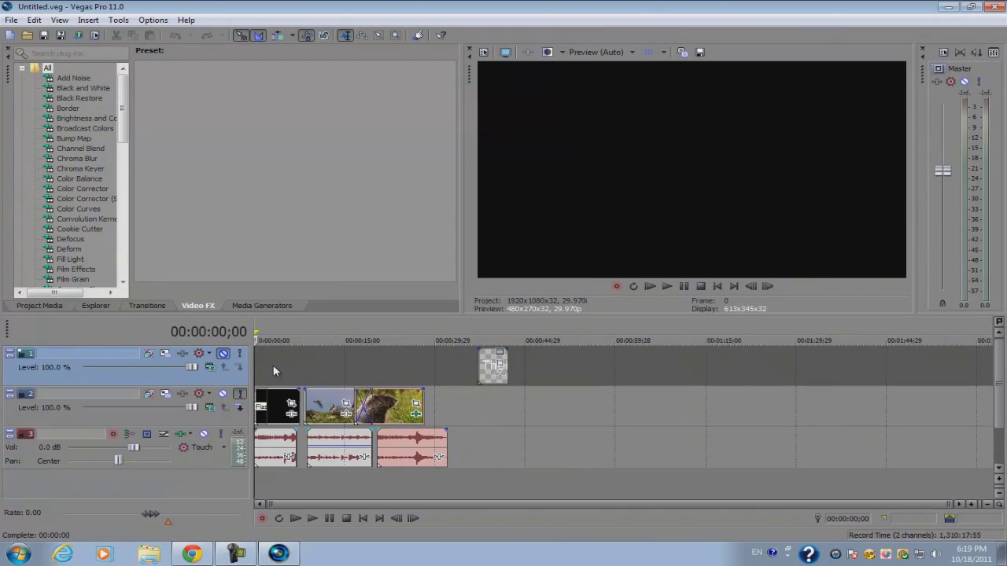
# - Mark a loop region from the project start to 00:00:37;05 and open the Render As settings
pyautogui.moveTo(461, 331); pyautogui.dragTo(257, 334)
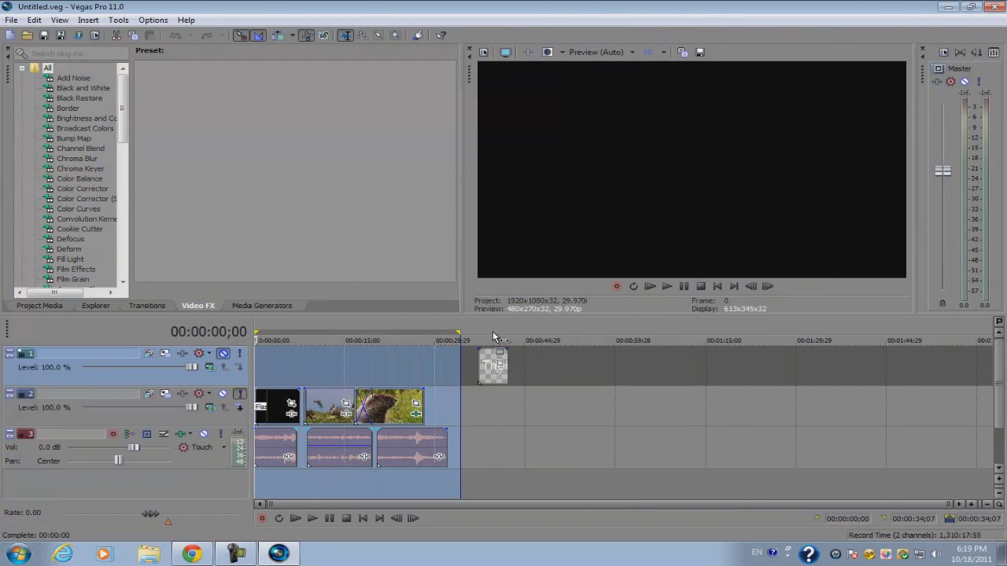
pyautogui.moveTo(477, 334); pyautogui.dragTo(256, 334)
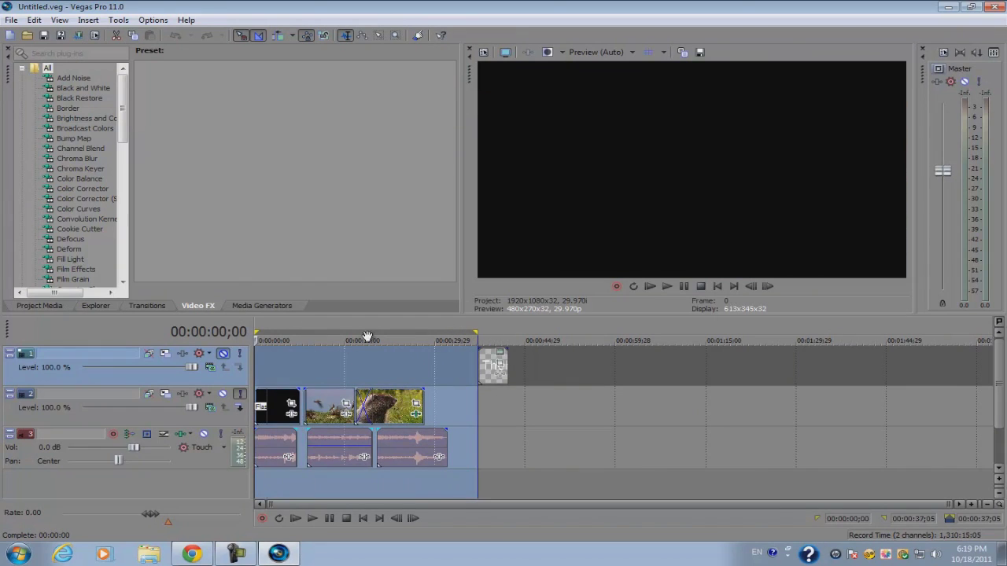
pyautogui.click(11, 20)
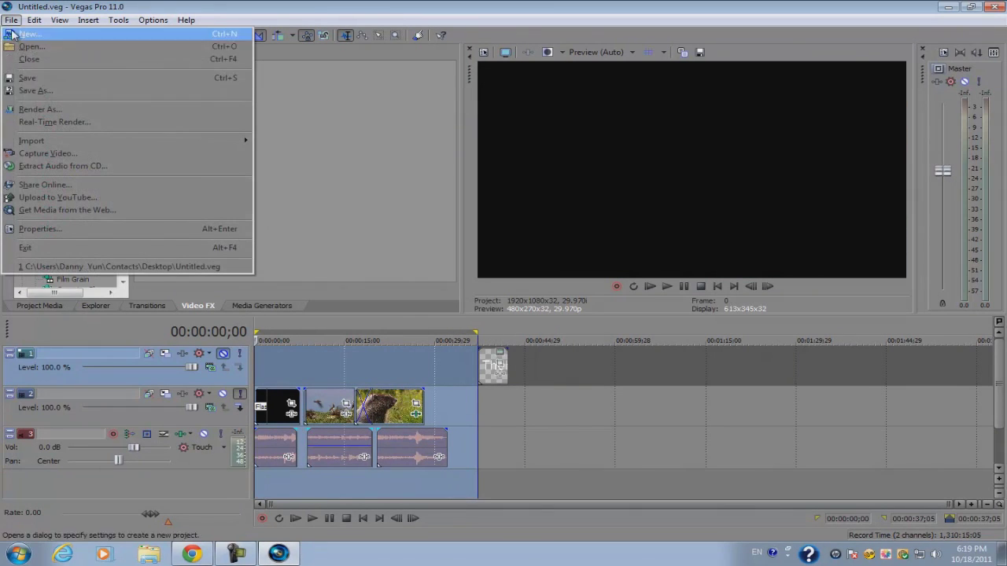
pyautogui.click(62, 108)
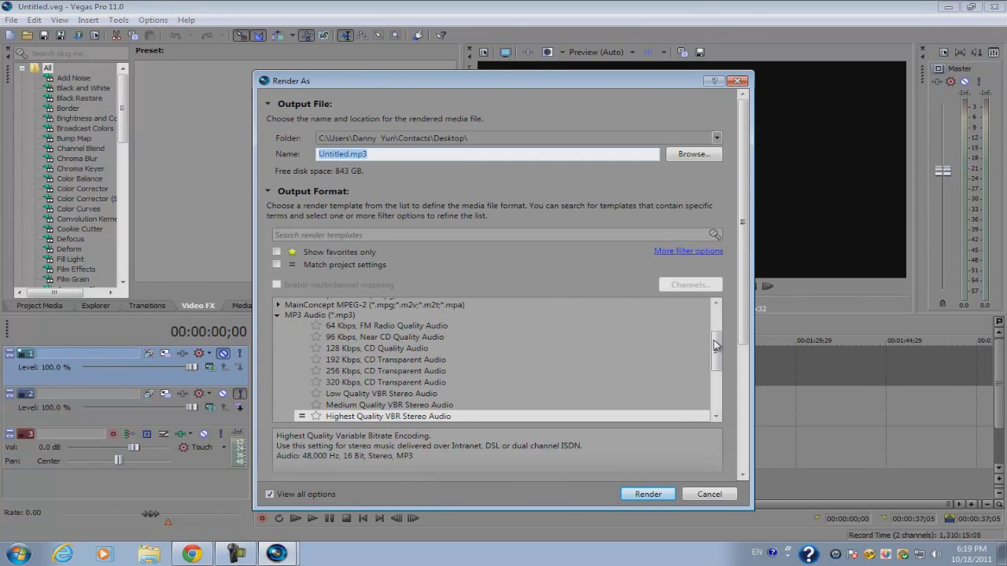
# - Go through the render output formats and list the templates under Windows Media Video V11 (*.wmv)
pyautogui.moveTo(716, 344); pyautogui.dragTo(717, 319)
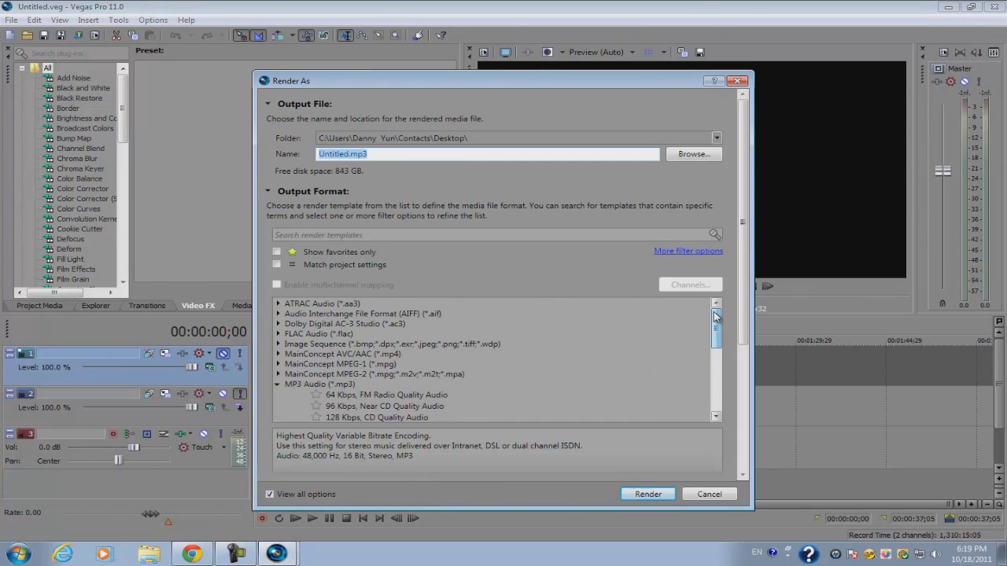
pyautogui.click(278, 384)
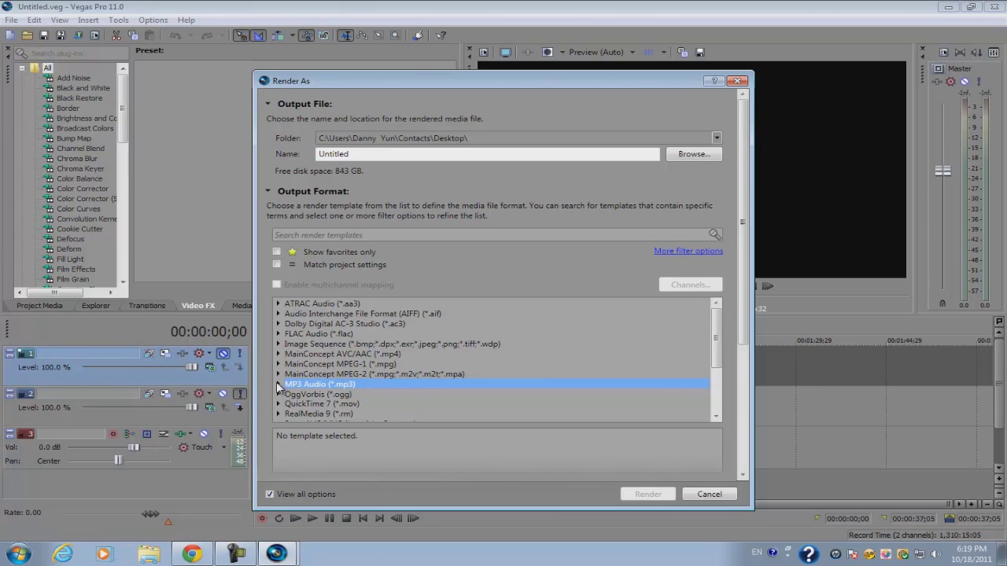
pyautogui.click(365, 325)
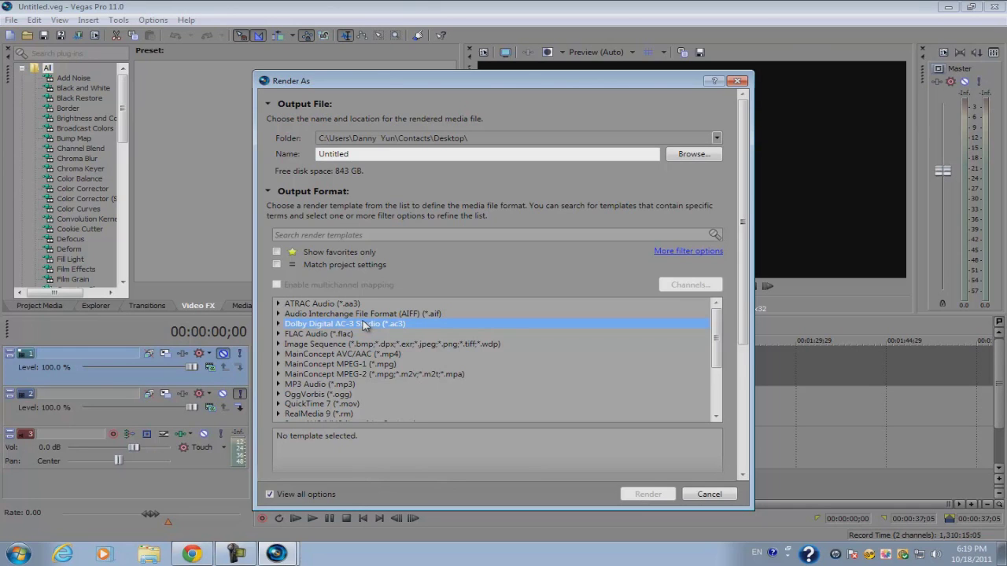
pyautogui.scroll(-3, 358, 381)
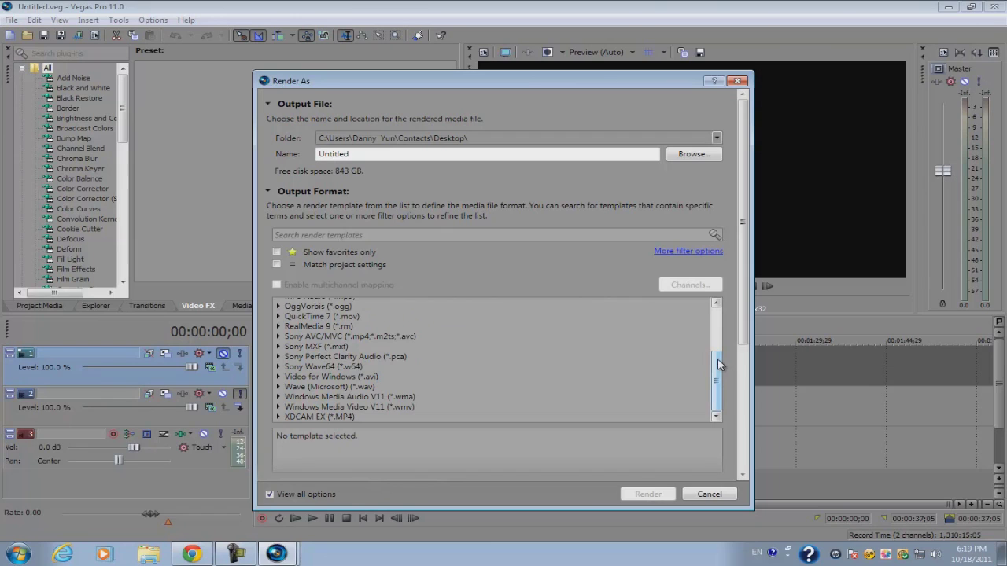
pyautogui.click(330, 409)
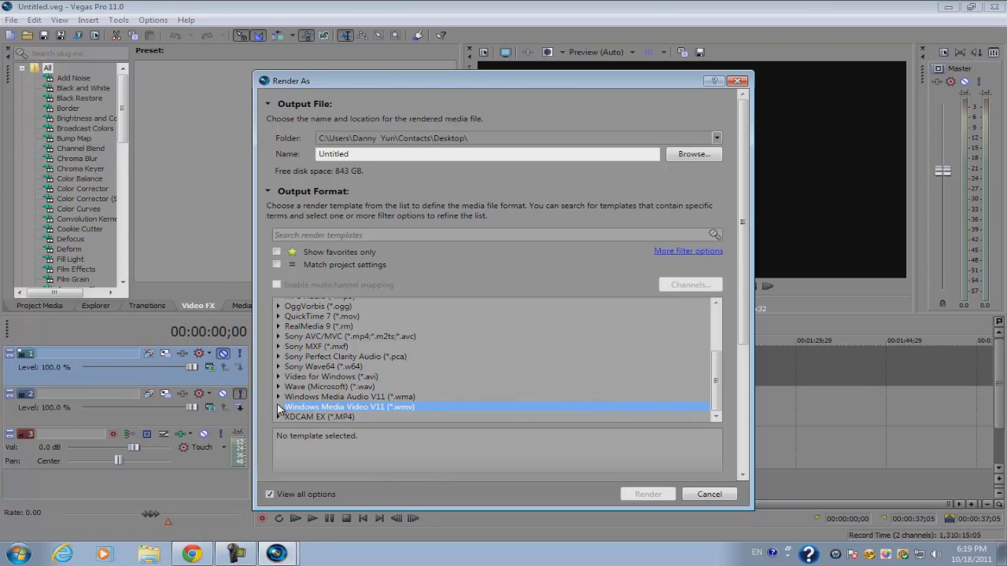
pyautogui.doubleClick(370, 407)
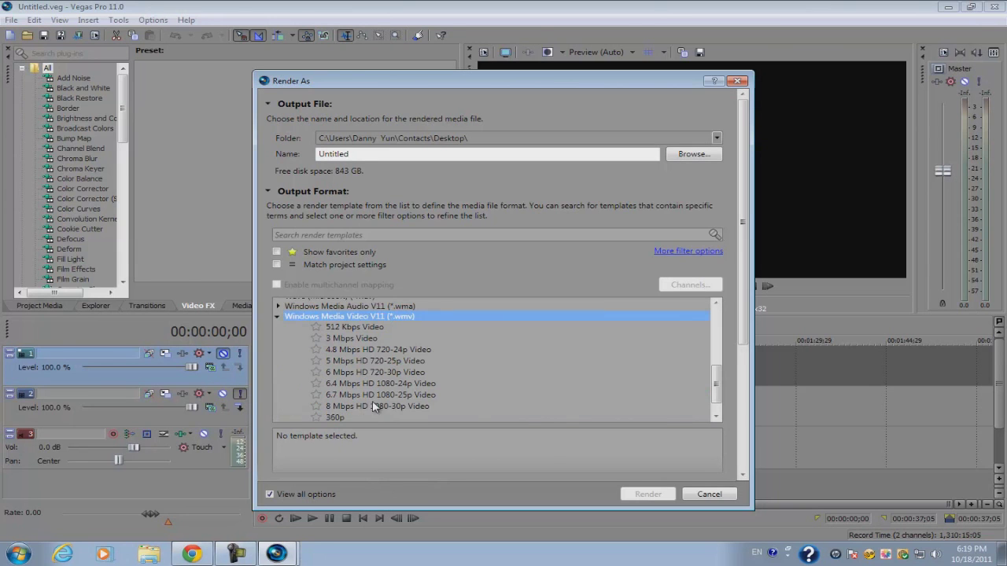
# - Try the 6.4 Mbps HD 1080-24p Video template, and settle on the 4.8 Mbps HD 720-24p Video template
pyautogui.click(370, 385)
pyautogui.moveTo(744, 327); pyautogui.dragTo(767, 417)
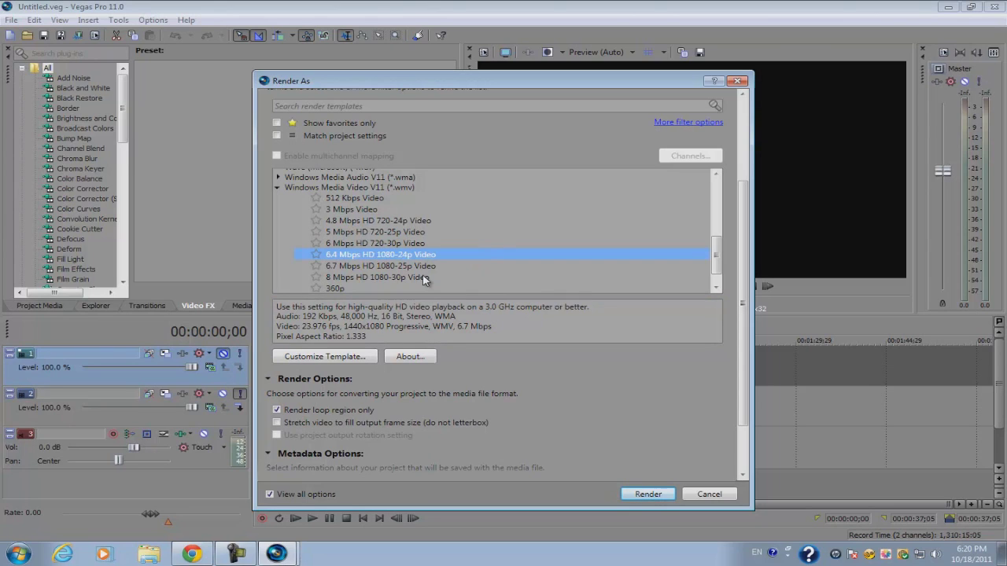
pyautogui.click(366, 189)
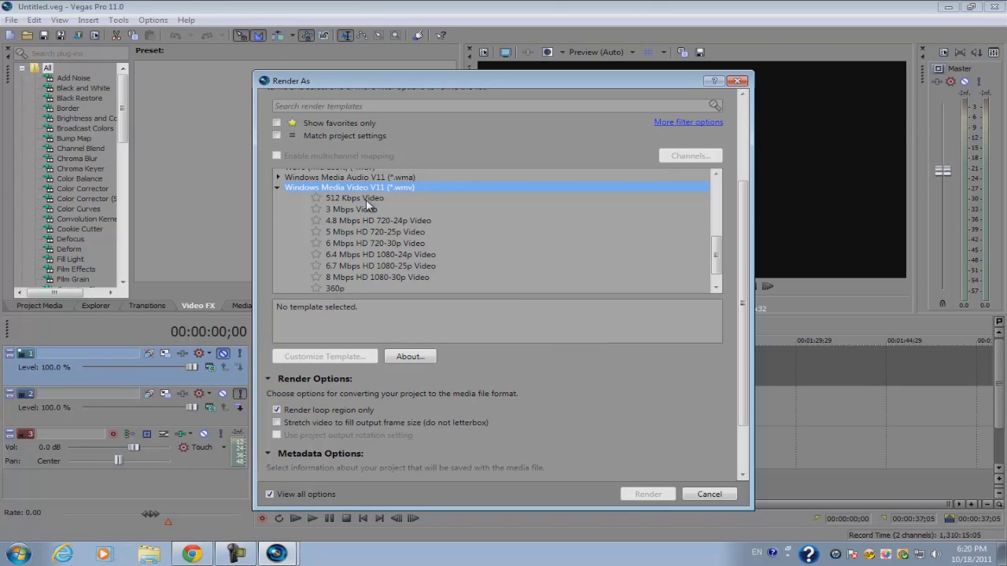
pyautogui.click(365, 221)
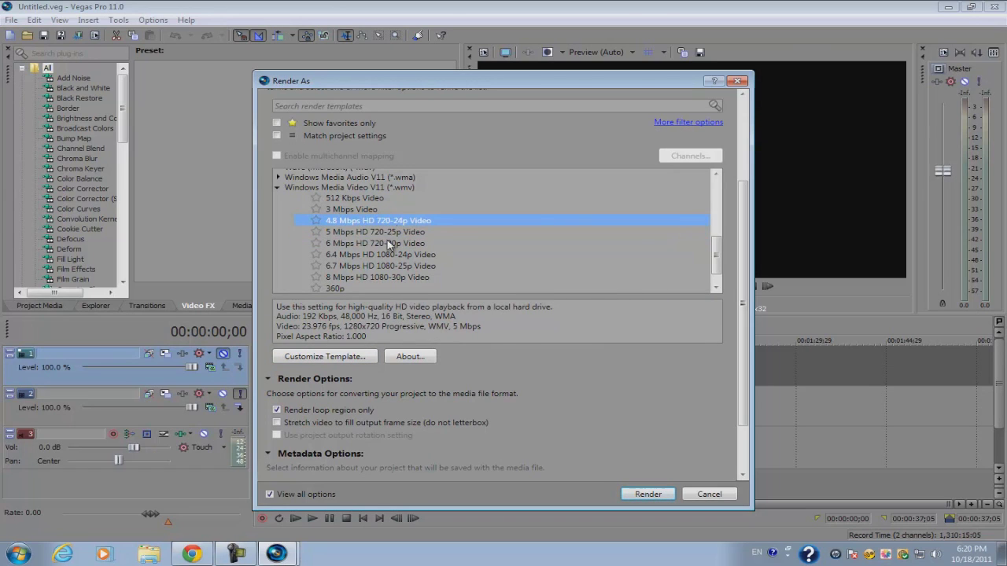
# - Customize the template's audio to 128 kbps, 44 kHz, stereo (A/V) CBR, check its video, bit rate and project settings, and accept
pyautogui.click(340, 358)
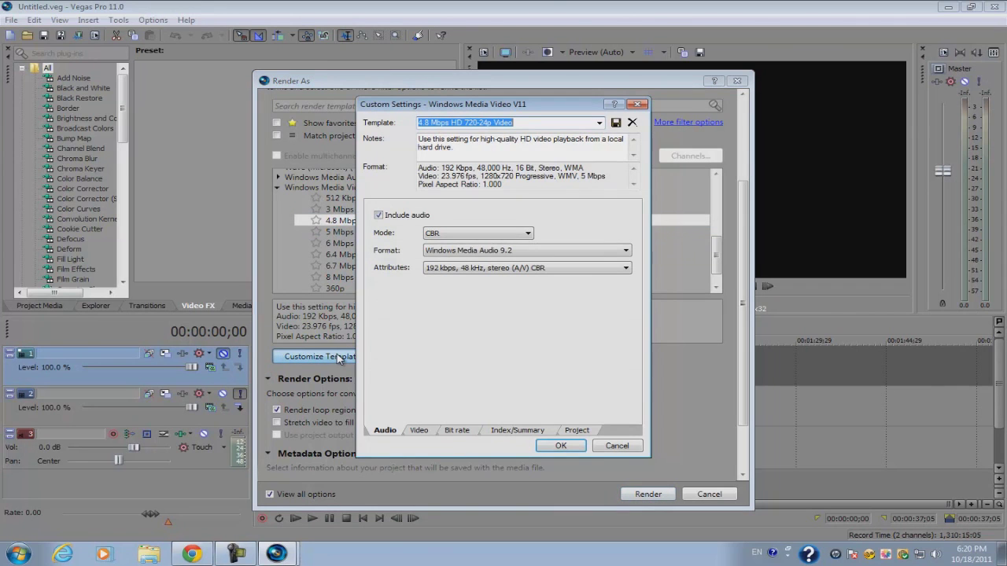
pyautogui.click(516, 270)
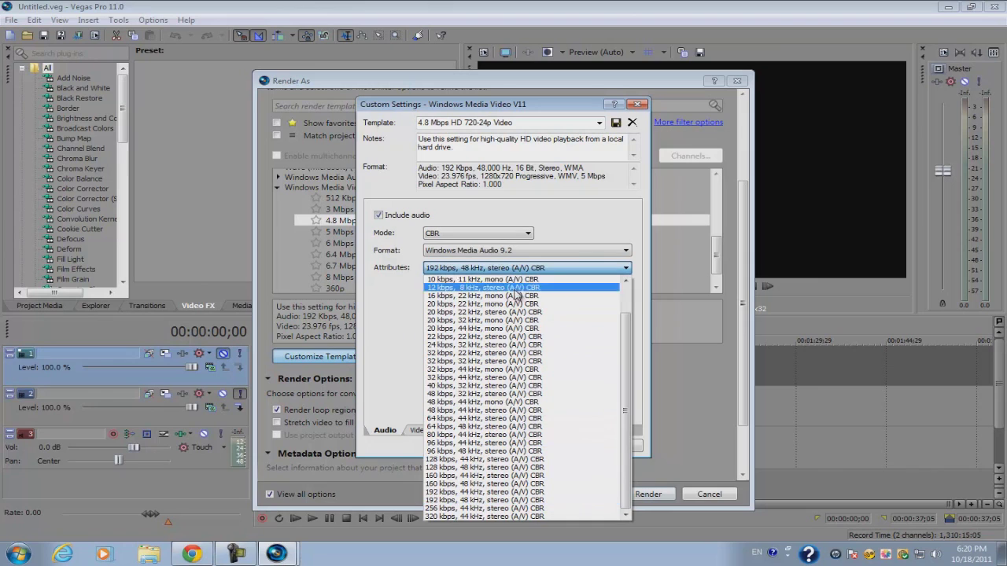
pyautogui.click(513, 459)
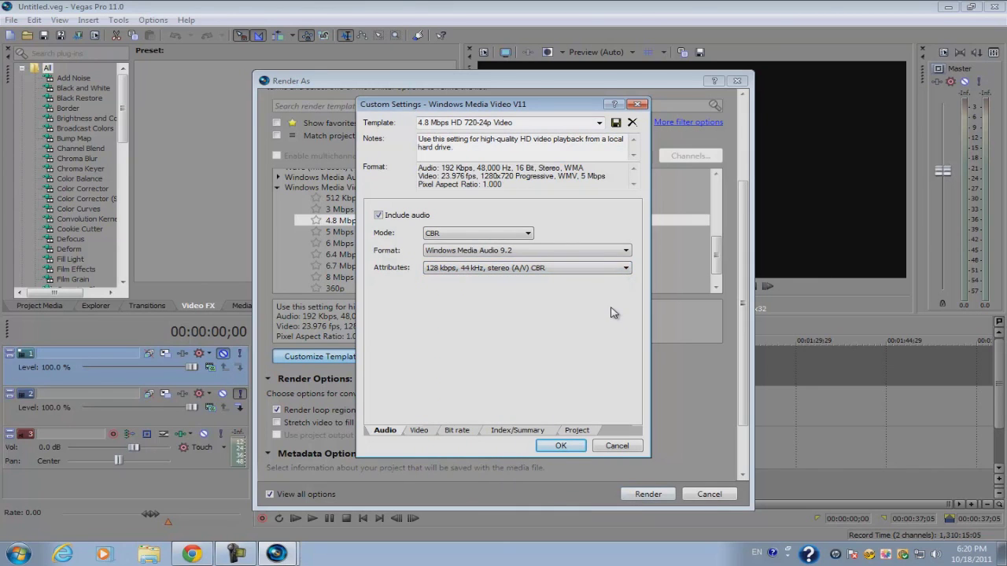
pyautogui.click(425, 431)
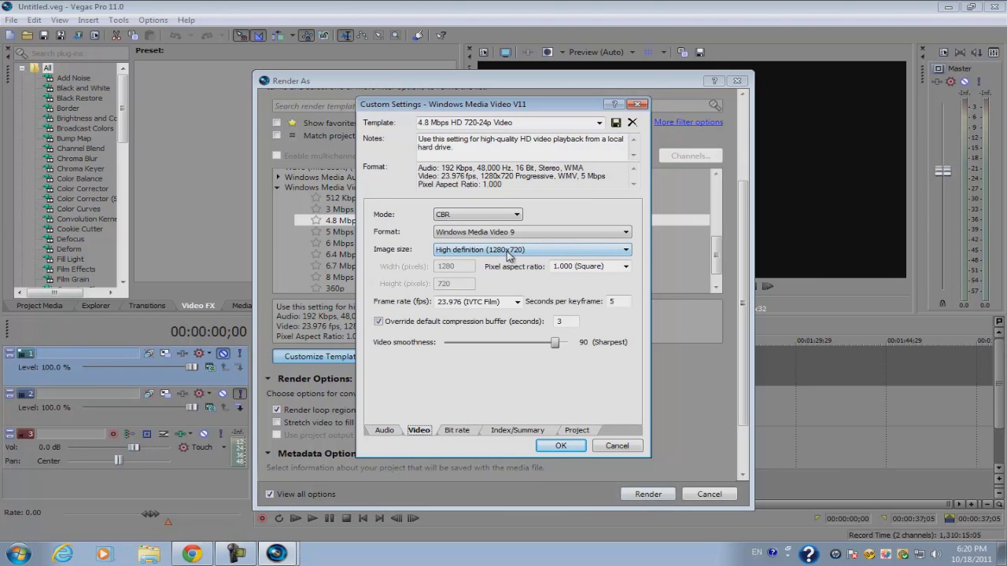
pyautogui.click(463, 432)
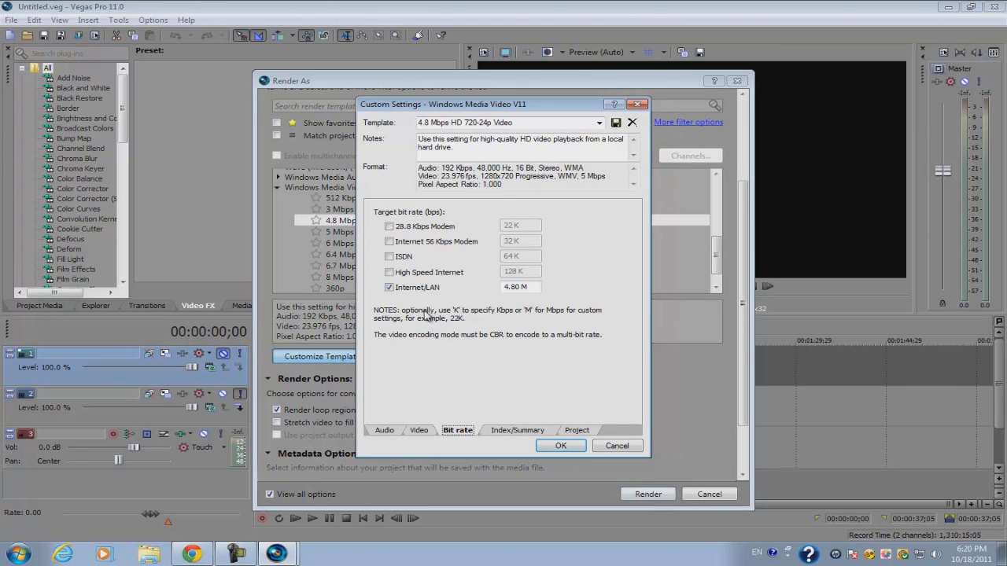
pyautogui.click(580, 434)
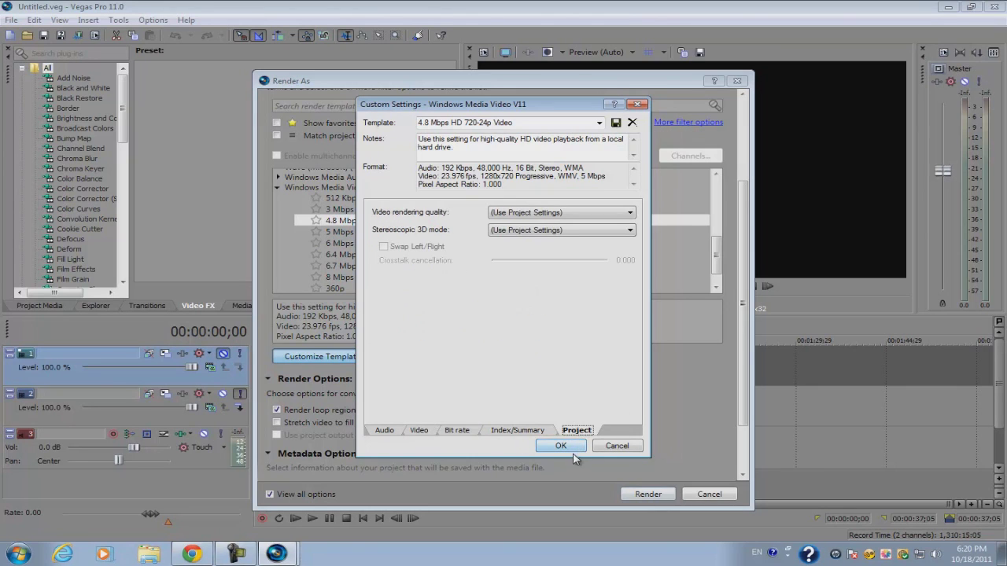
pyautogui.click(572, 451)
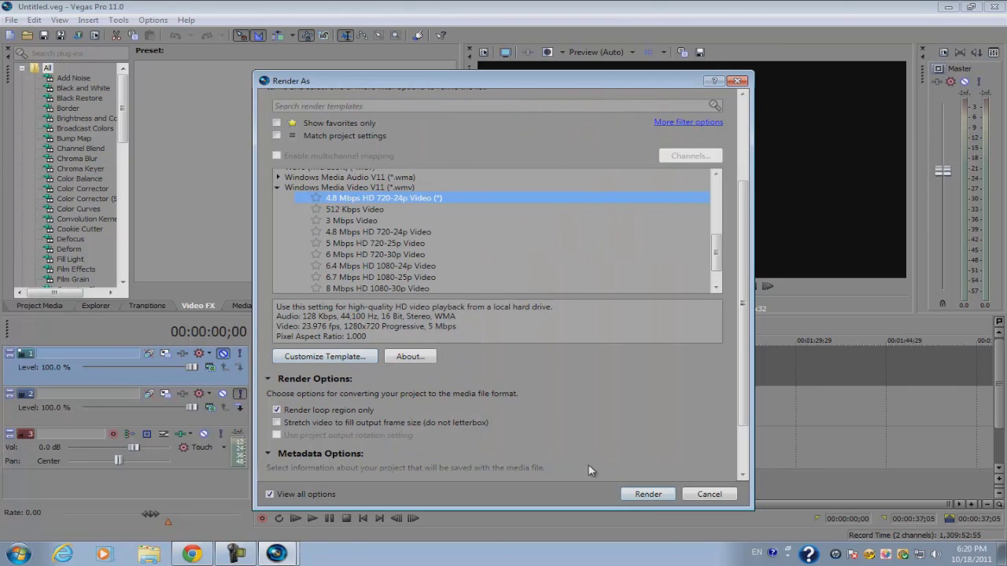
# - Render the loop region to the Desktop as Untitled.wmv with the customized template
pyautogui.click(647, 495)
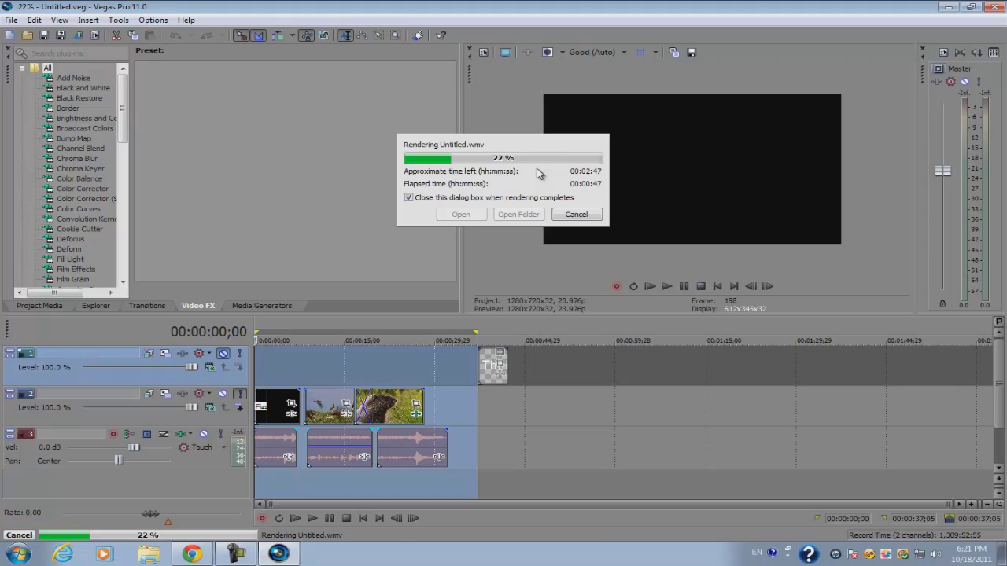
pyautogui.moveTo(238, 555)
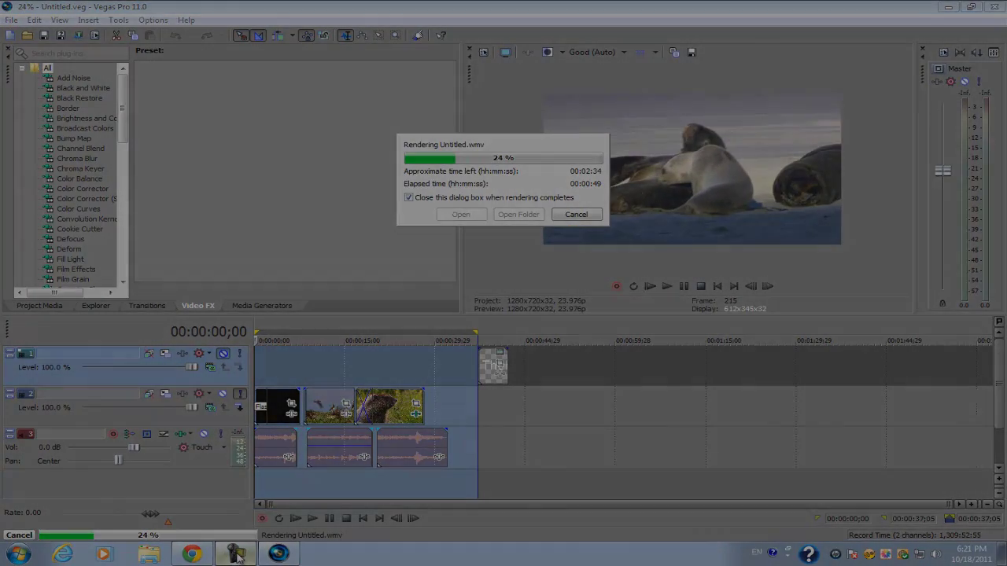